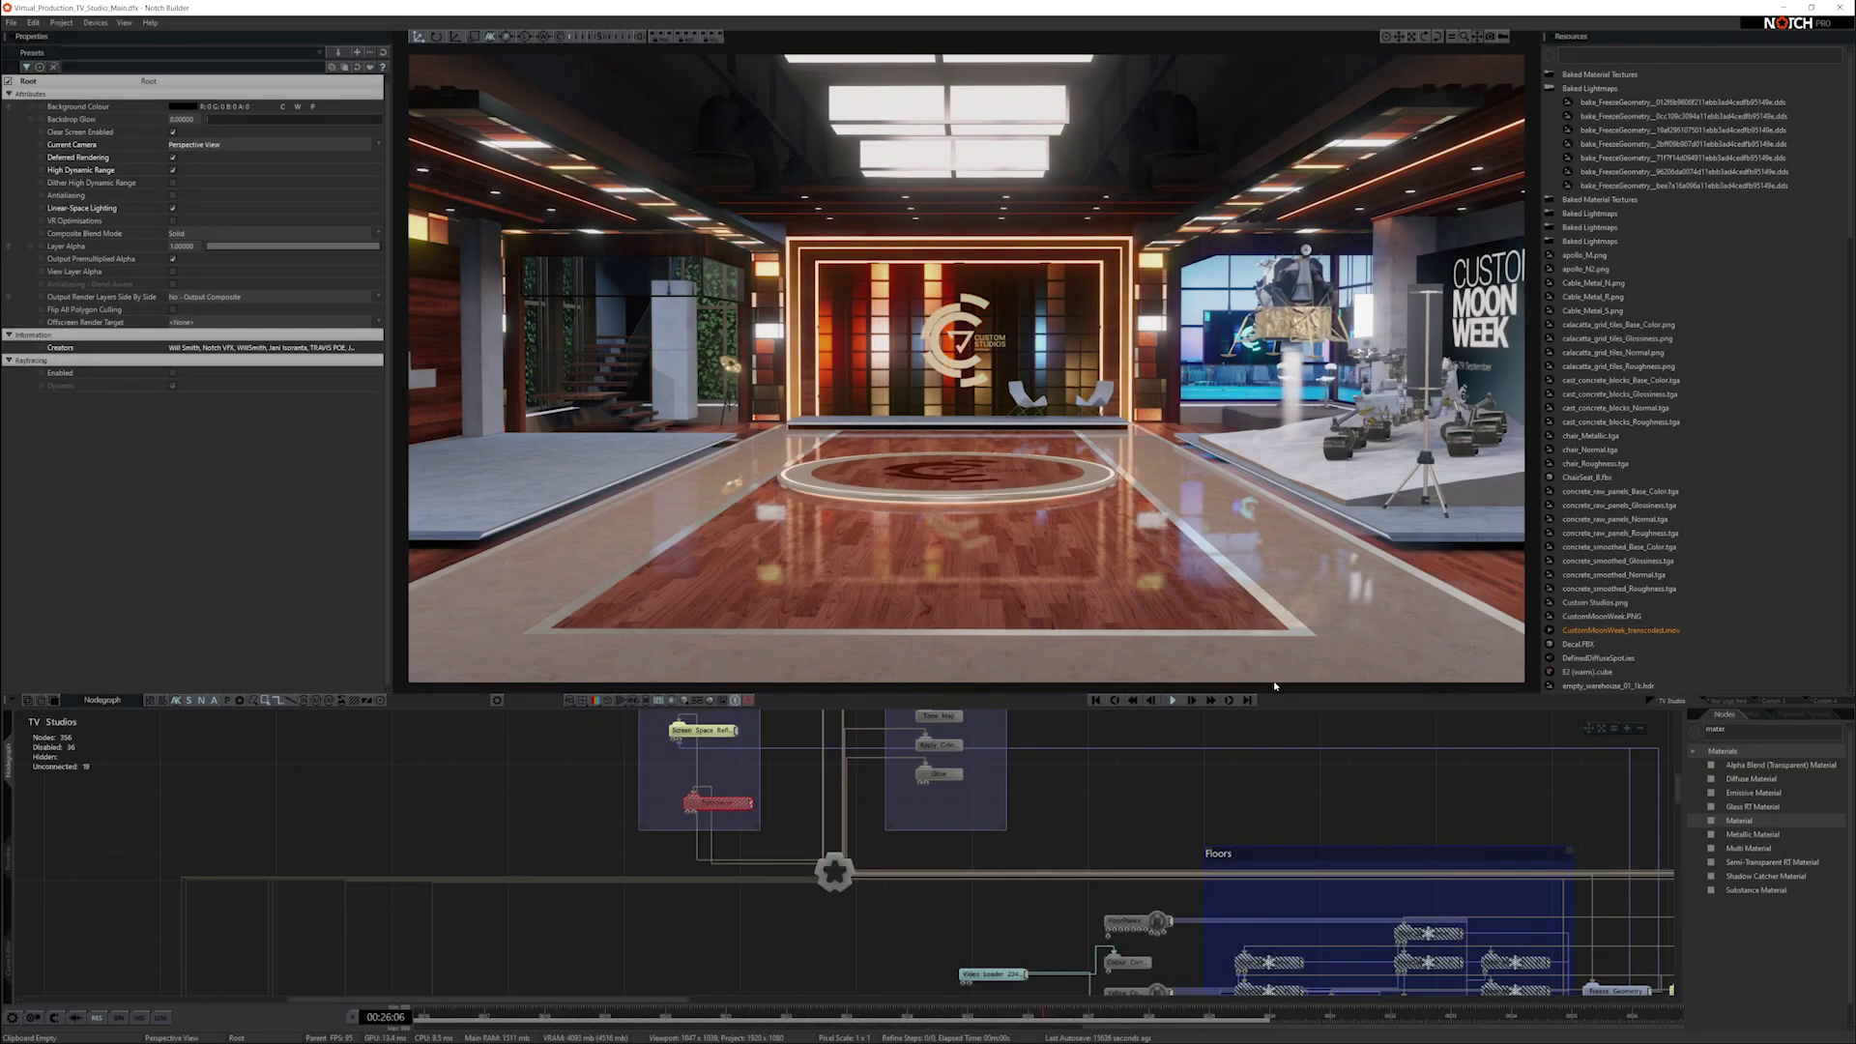
# Step: Disable the Freeze Geometry node that combines the floor objects in the Floors group
pyautogui.moveTo(1360, 836); pyautogui.dragTo(776, 671, button='middle')
pyautogui.moveTo(1081, 890); pyautogui.dragTo(972, 838, button='middle')
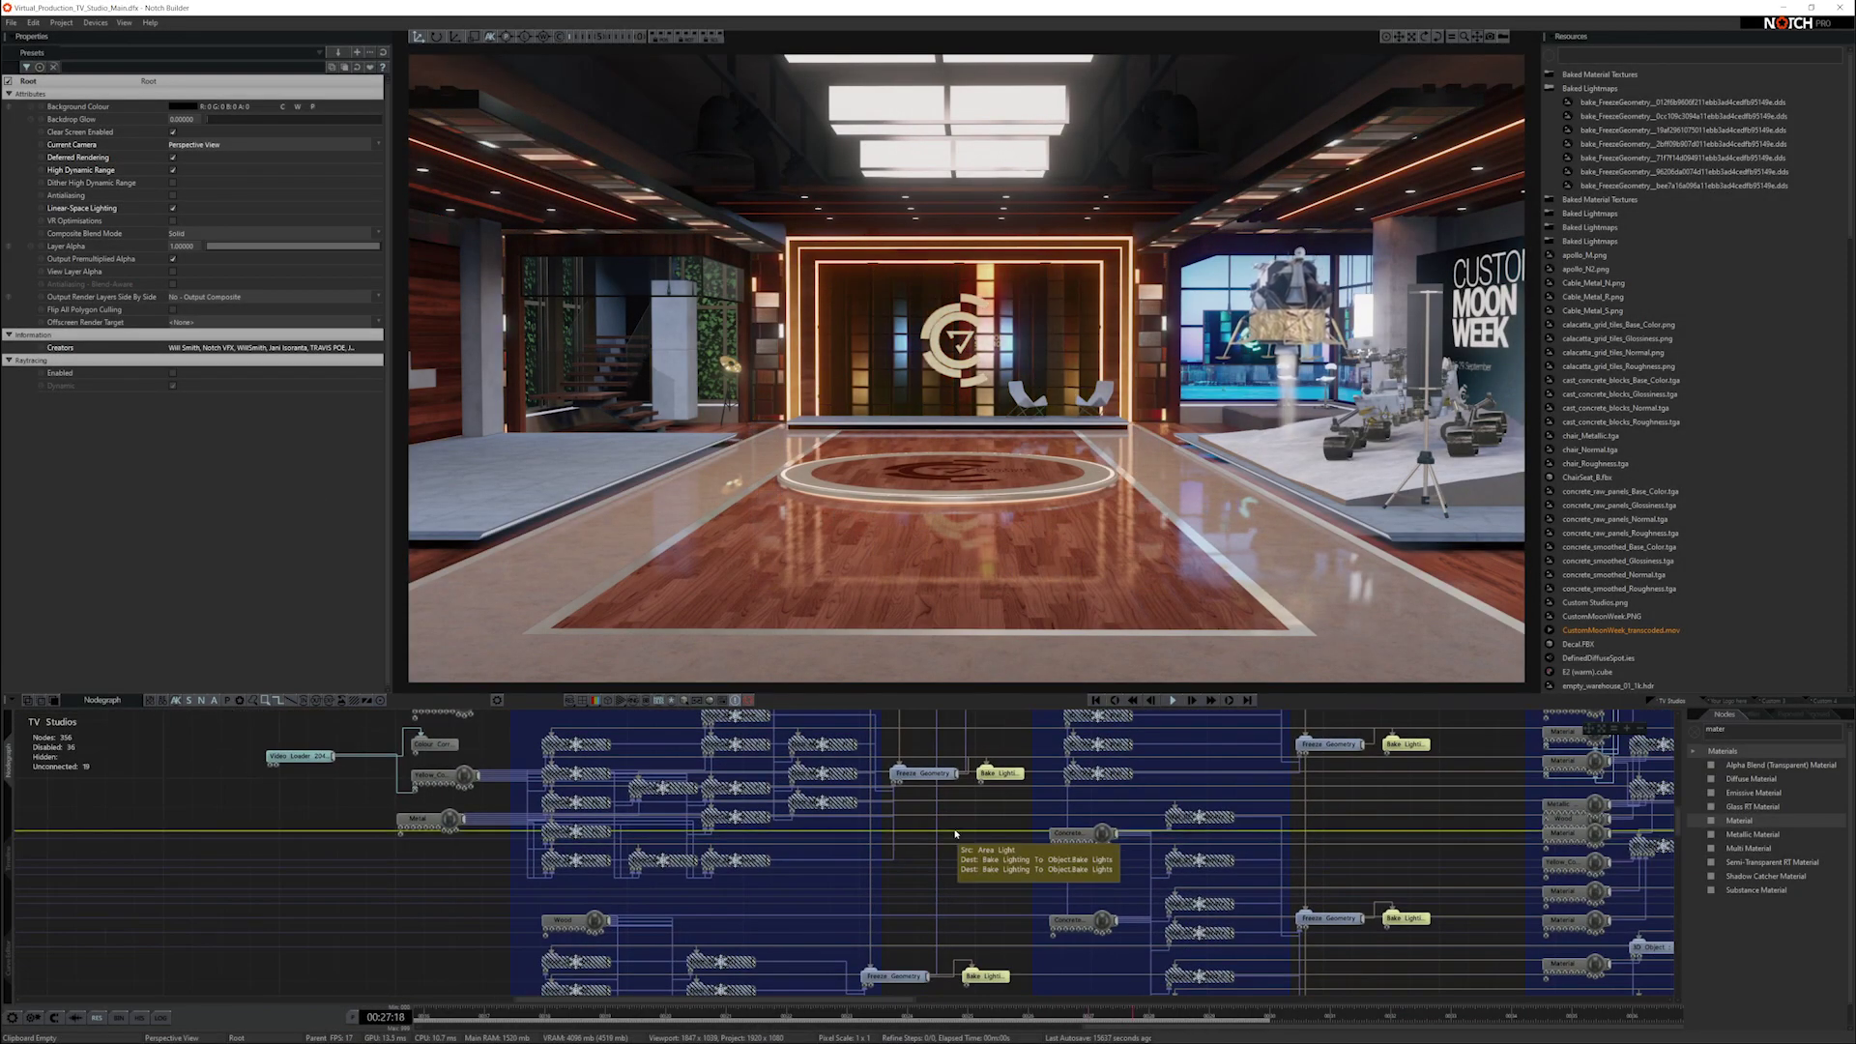
pyautogui.click(928, 779)
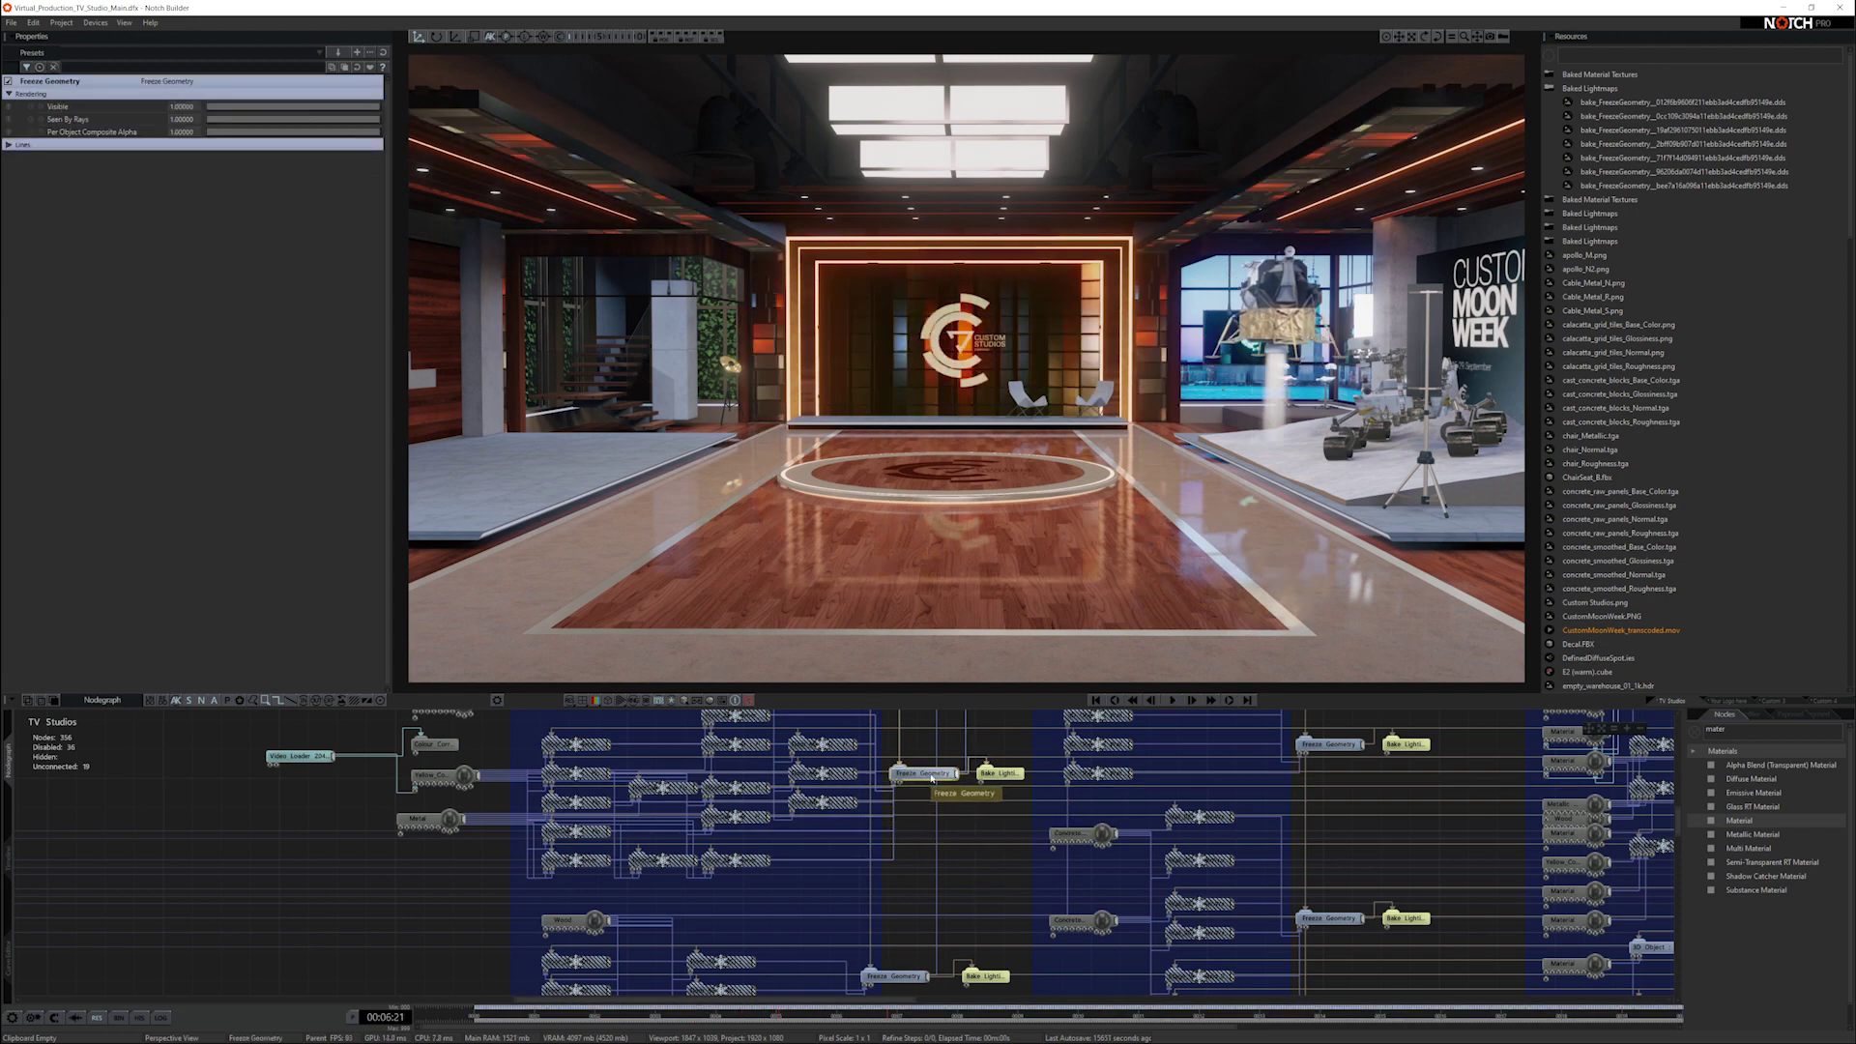
pyautogui.hotkey('ctrl', 'e')
# Step: Enable all the light nodes in the Baked Lights group
pyautogui.moveTo(323, 788); pyautogui.dragTo(1007, 771, button='middle')
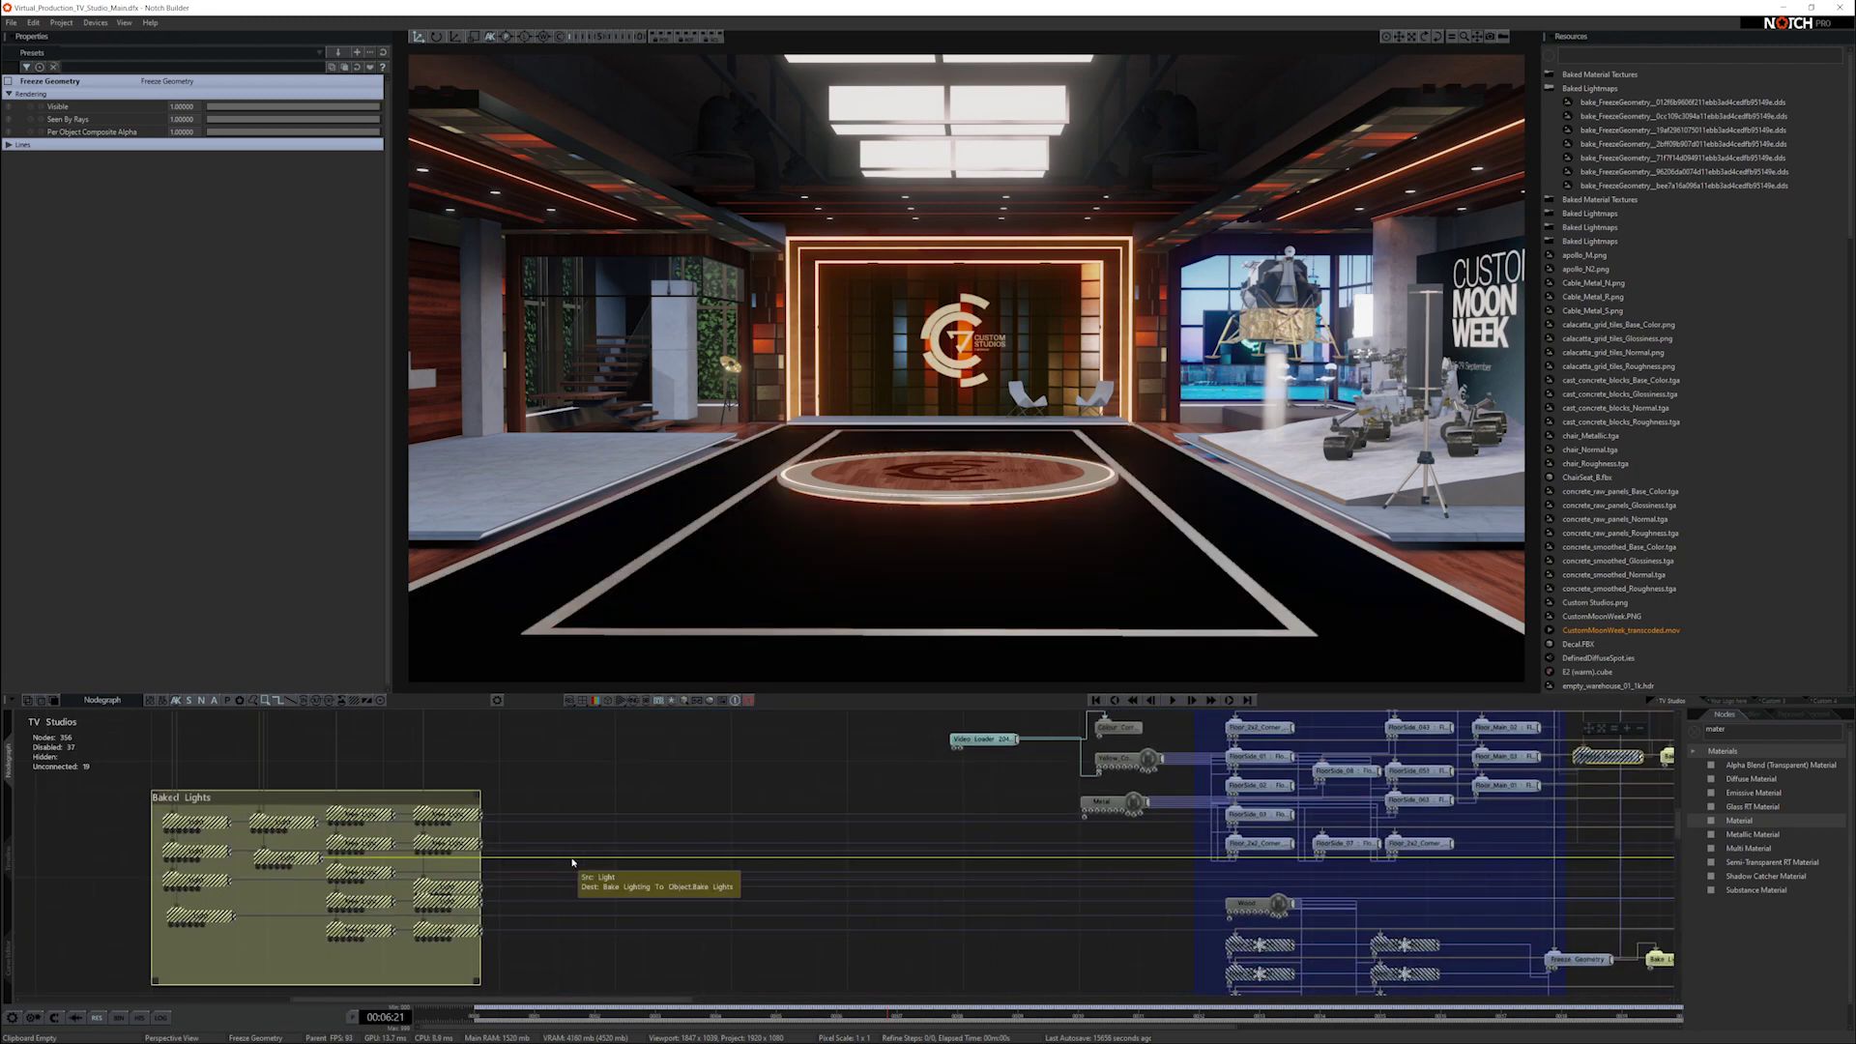
pyautogui.moveTo(538, 951); pyautogui.dragTo(122, 806)
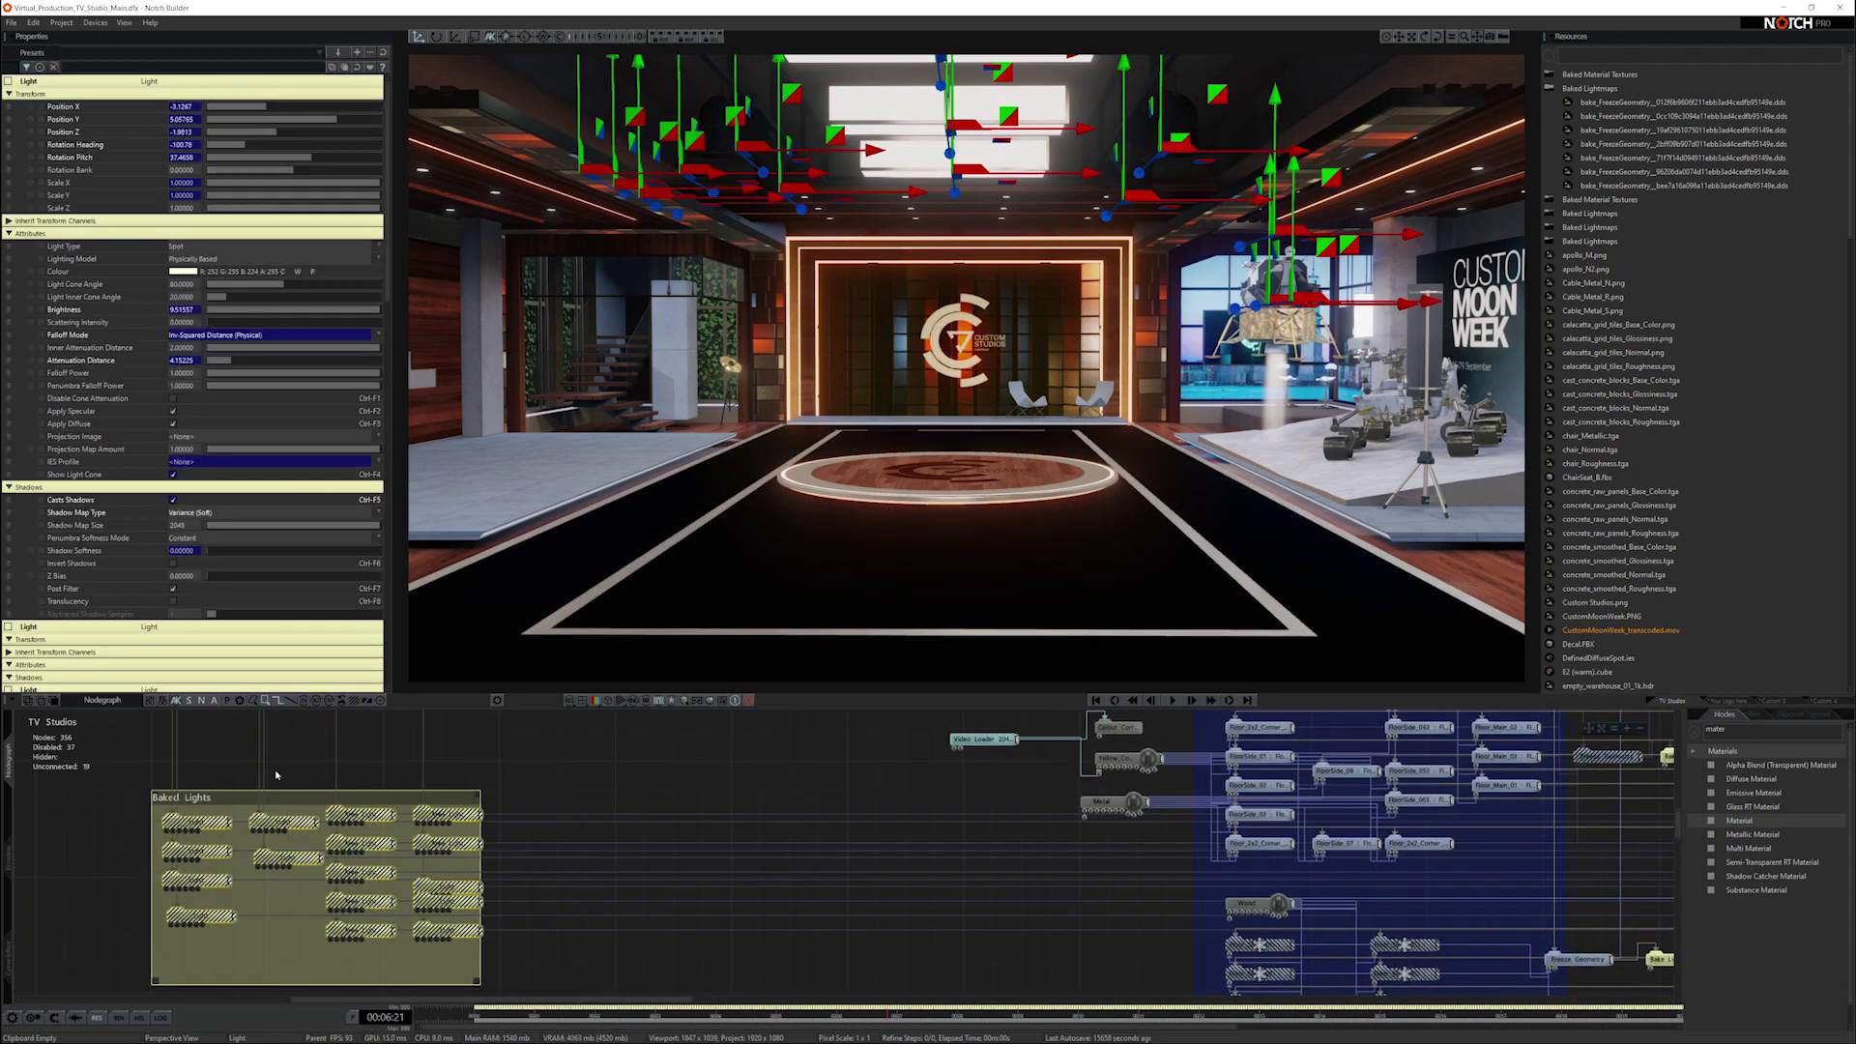
pyautogui.hotkey('ctrl', 'e')
pyautogui.click(986, 764)
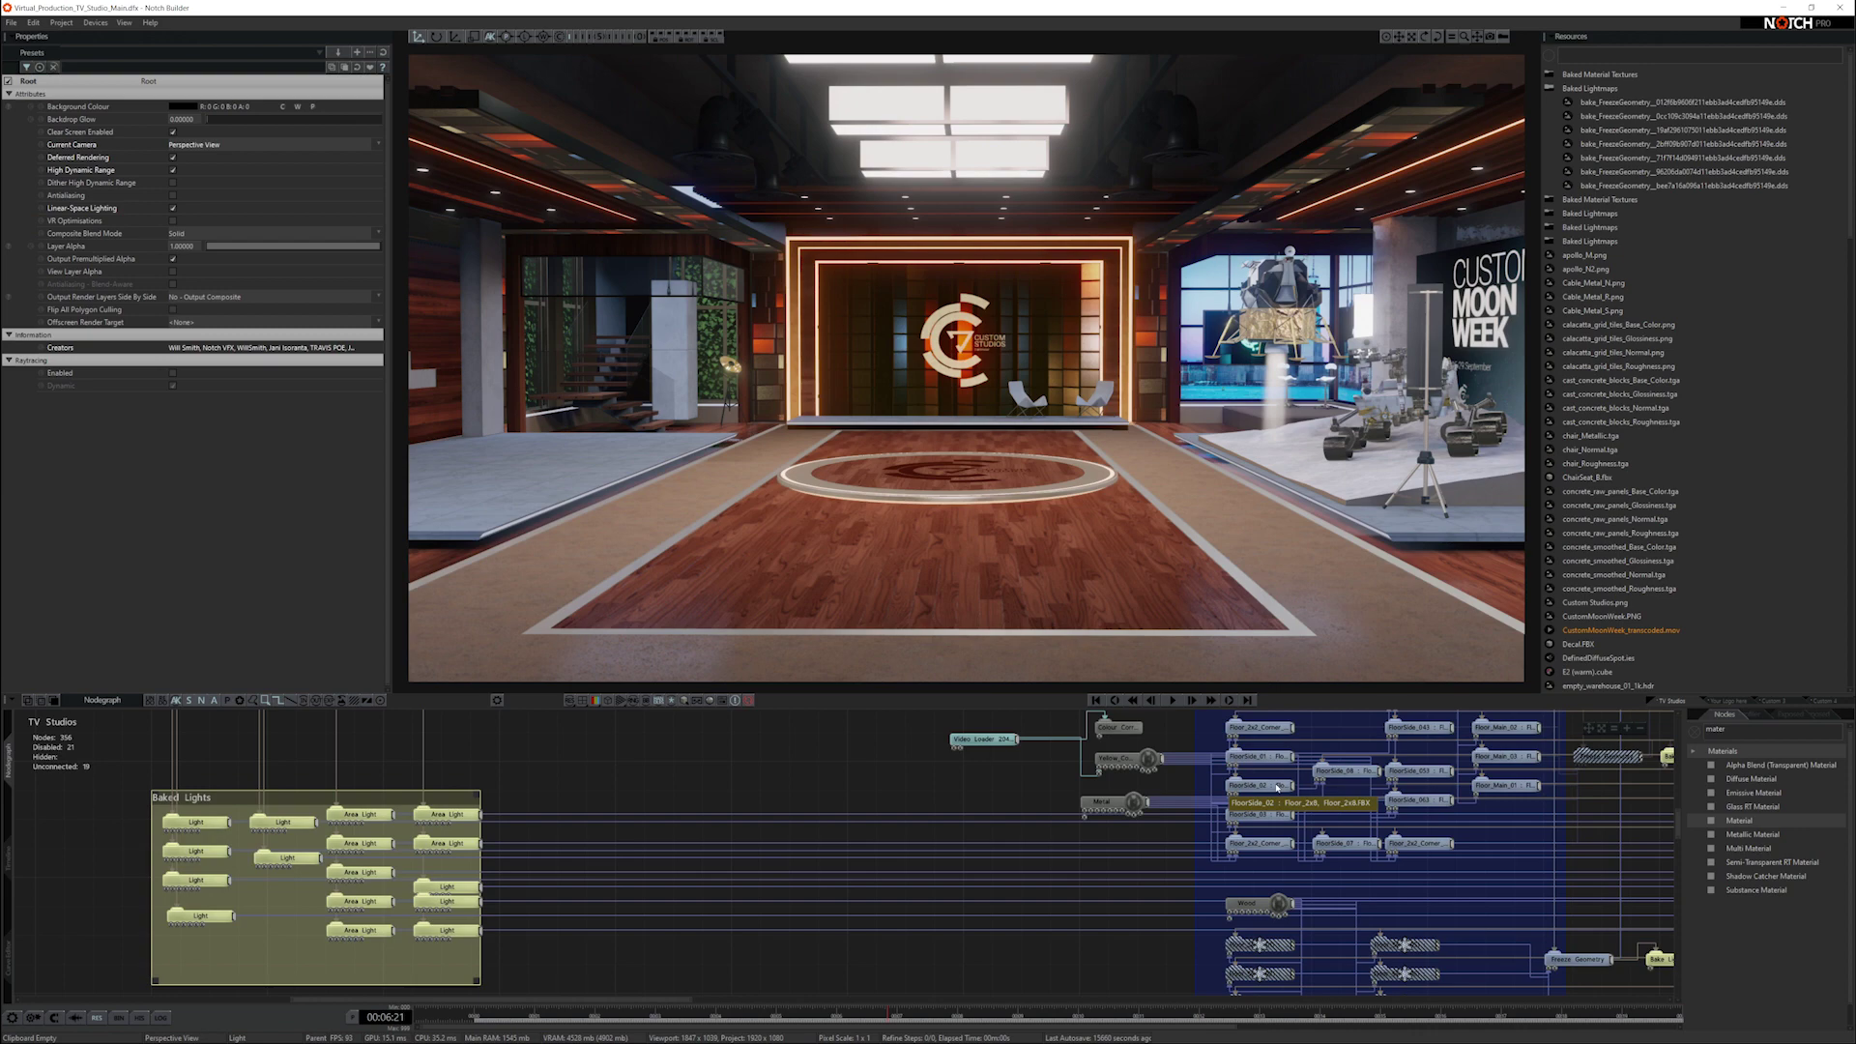
# Step: Examine the individual floor object nodes in the Floors group, including the first Floor_2x2_Corner piece
pyautogui.moveTo(1425, 790); pyautogui.dragTo(934, 859, button='middle')
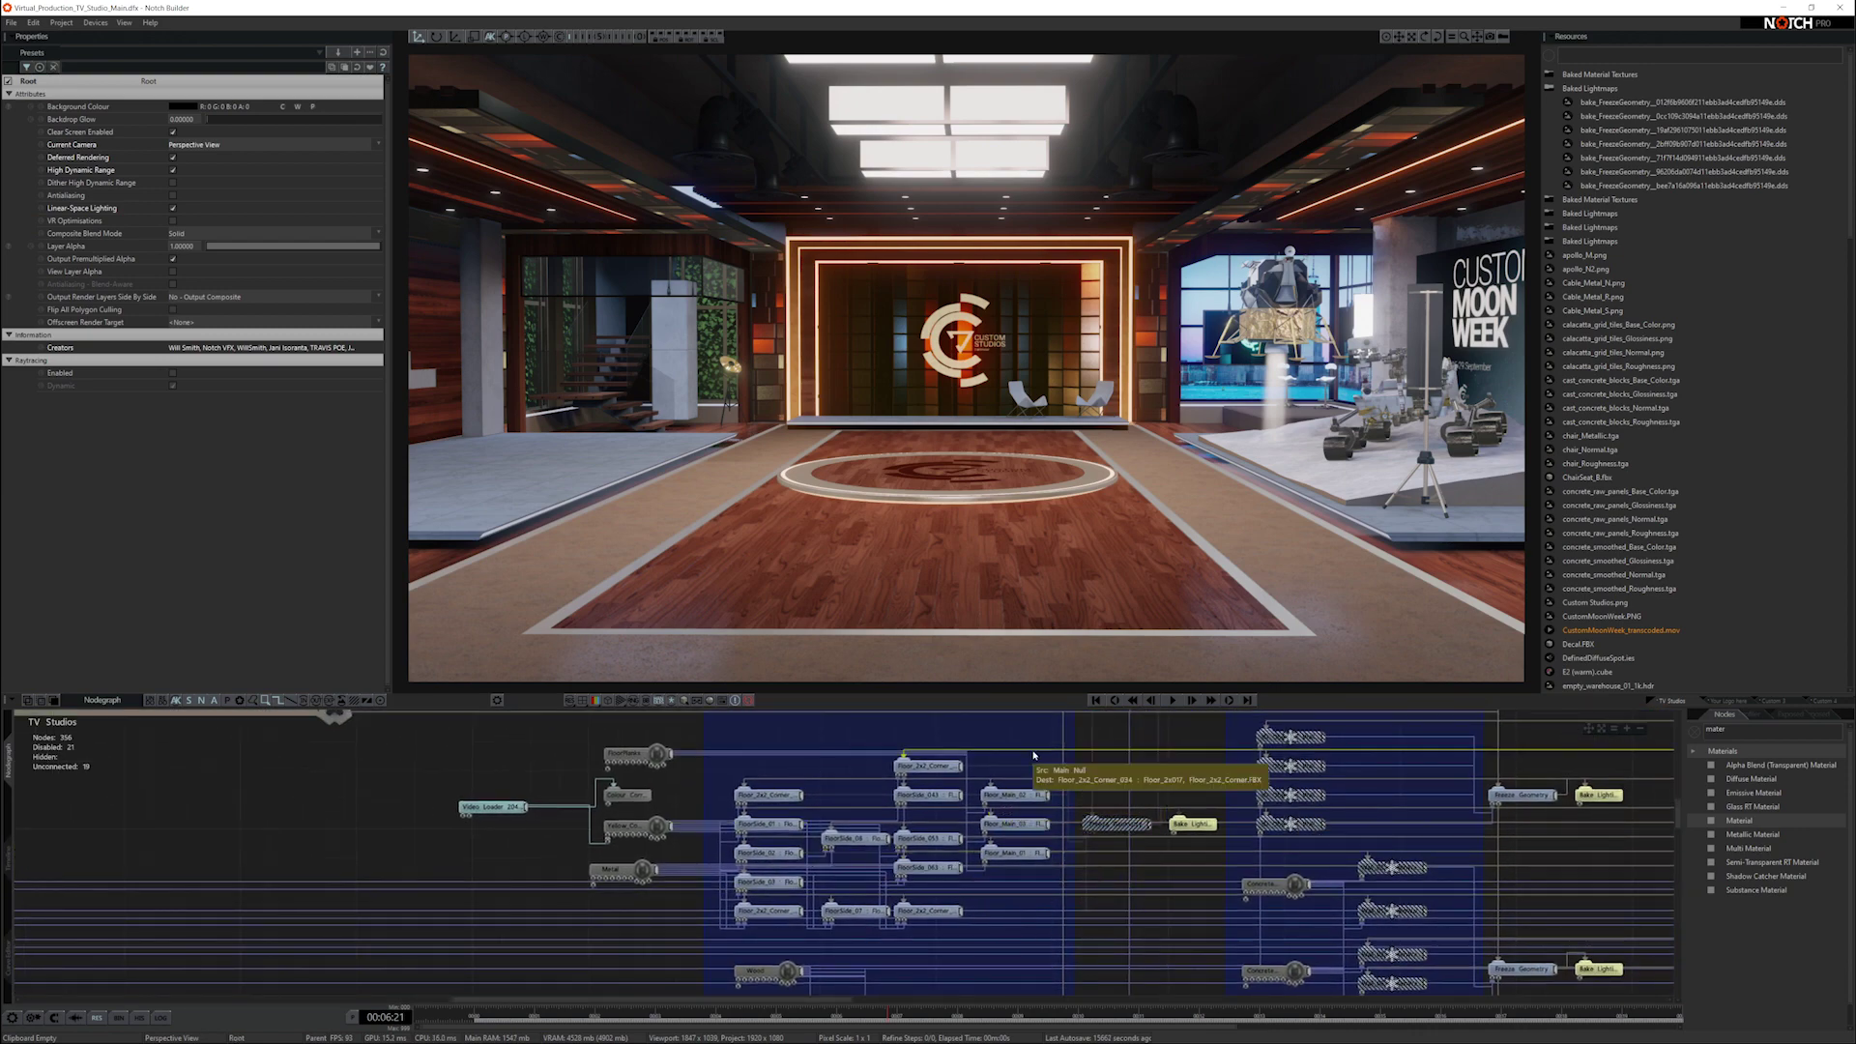
pyautogui.moveTo(1031, 735); pyautogui.dragTo(754, 936)
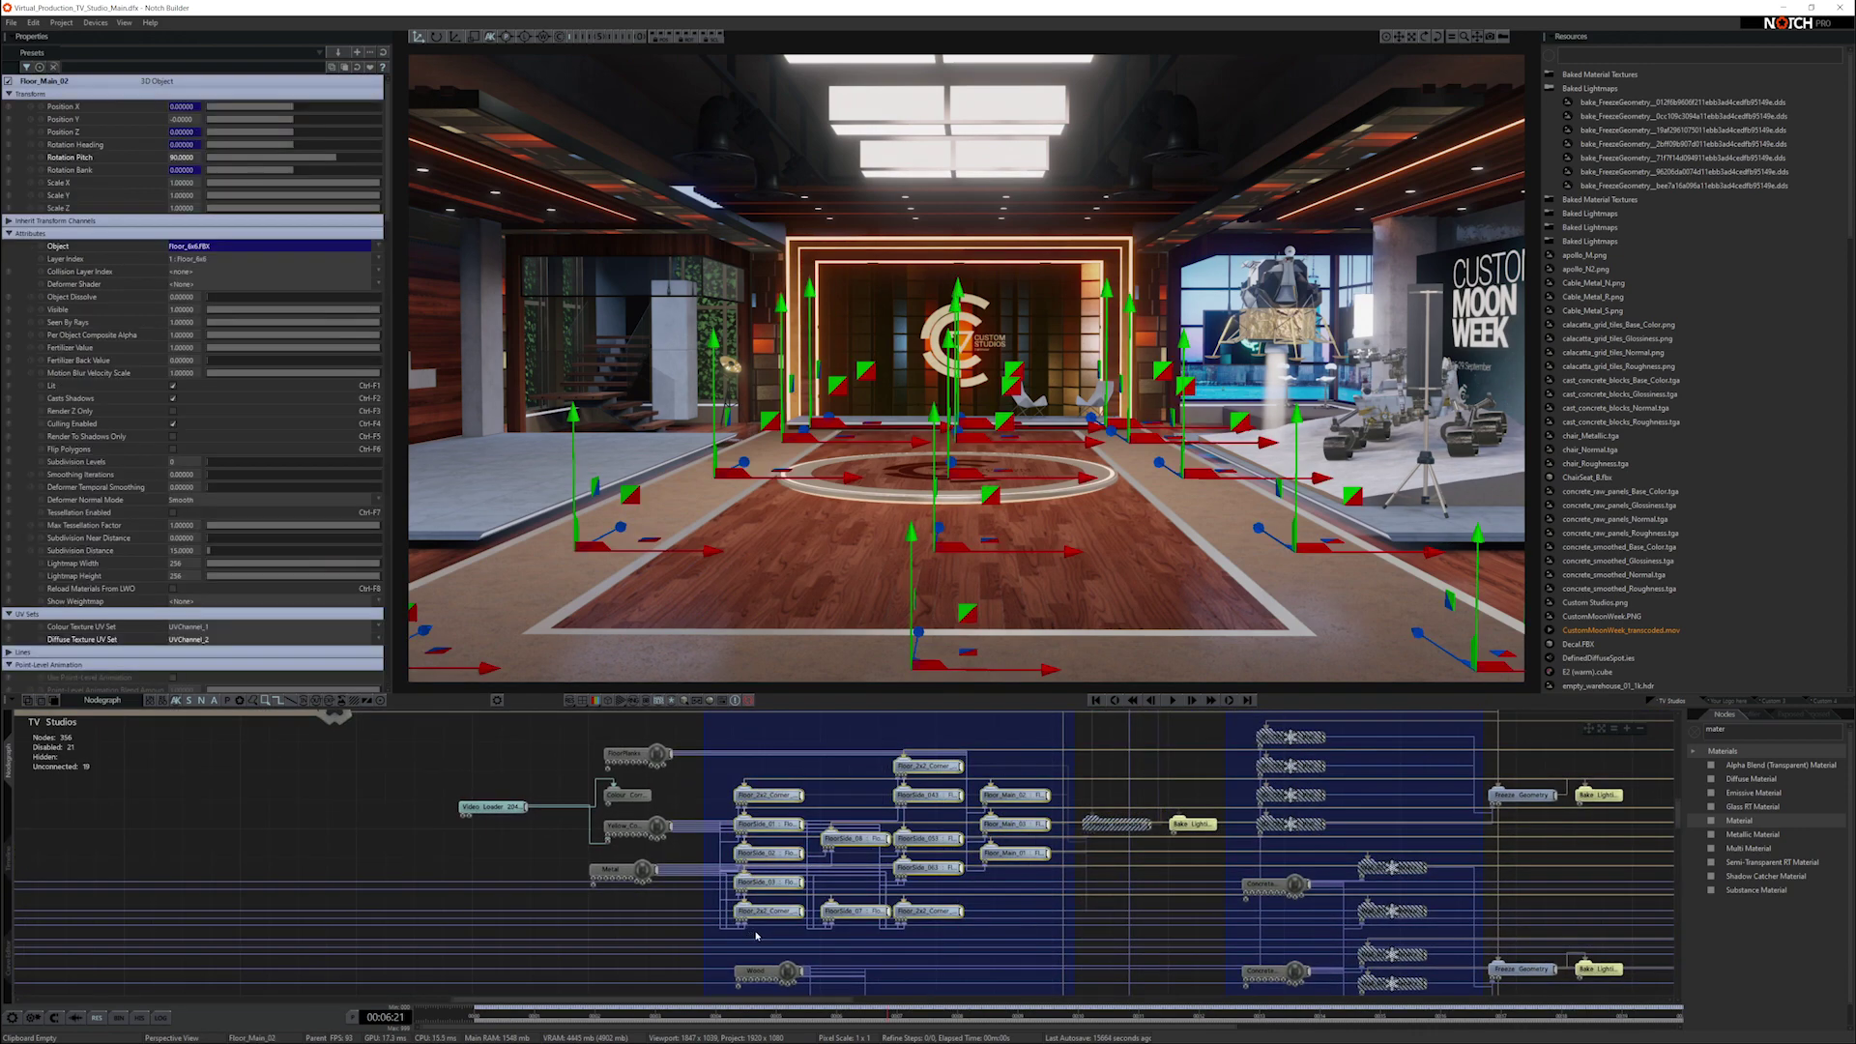
pyautogui.click(853, 740)
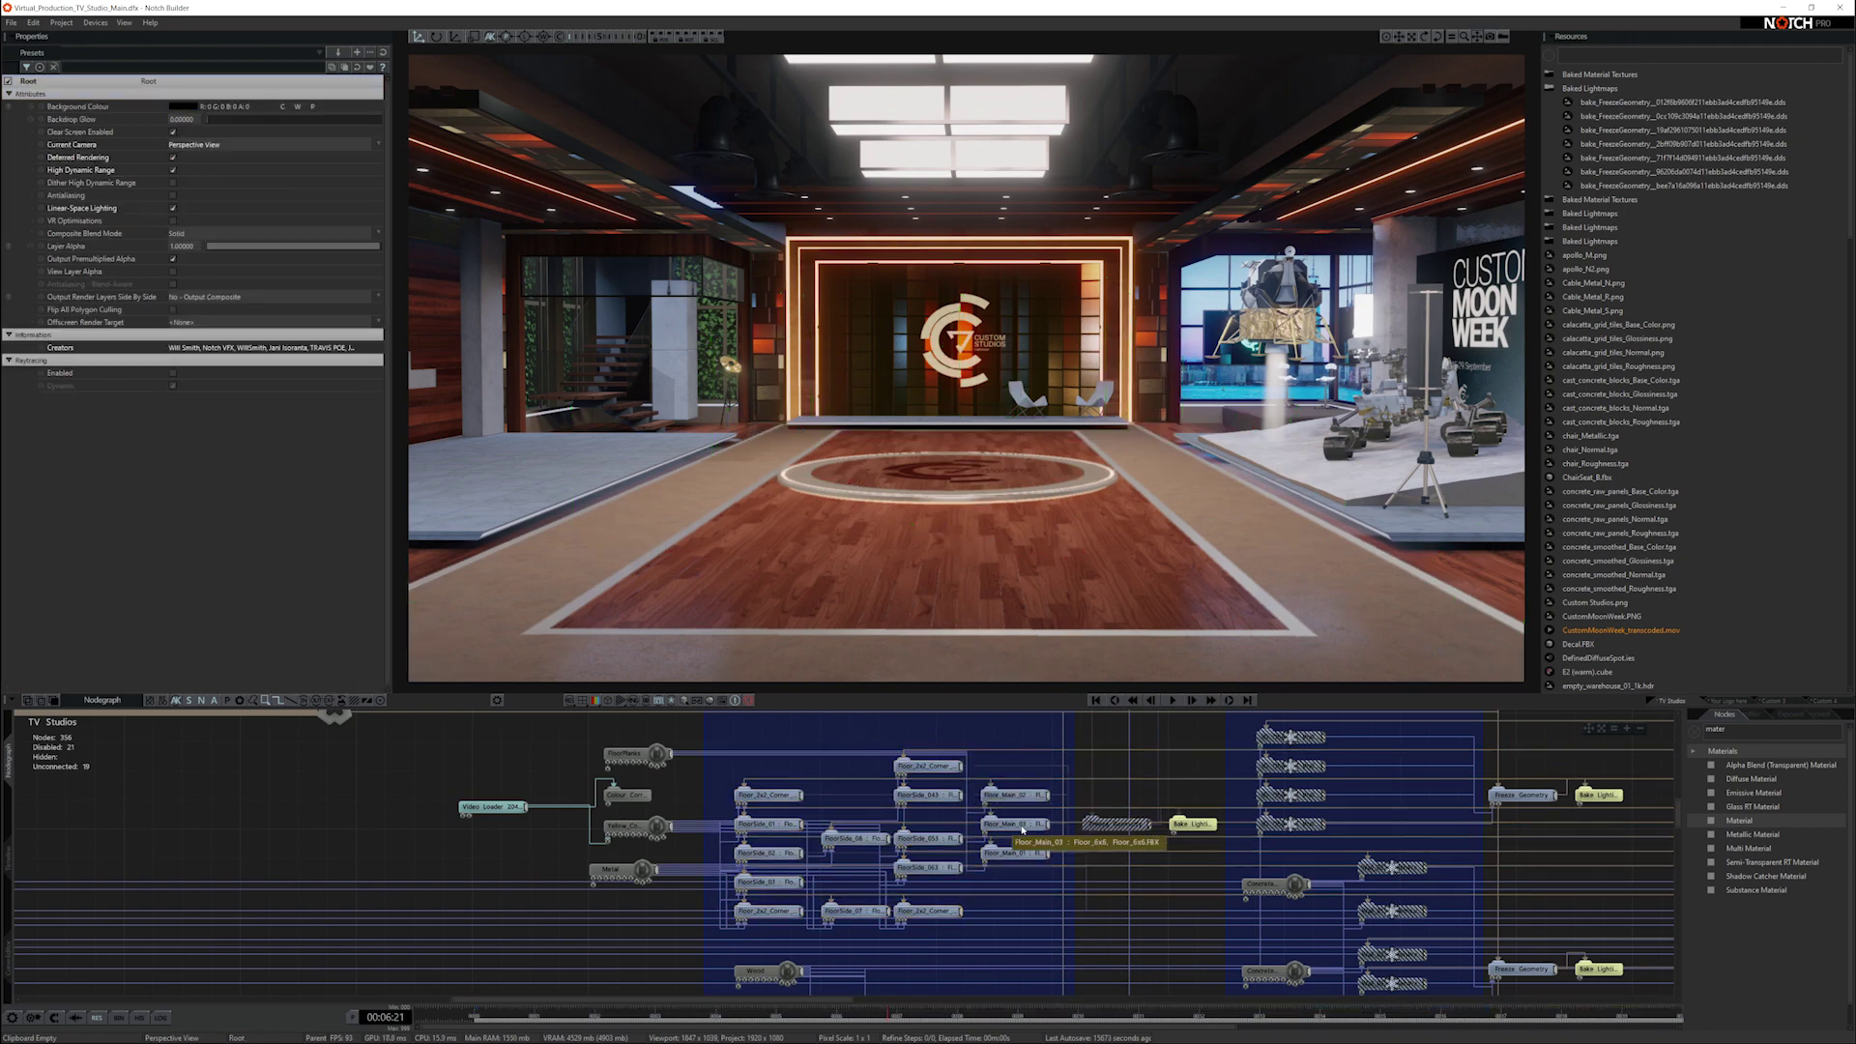
pyautogui.click(781, 795)
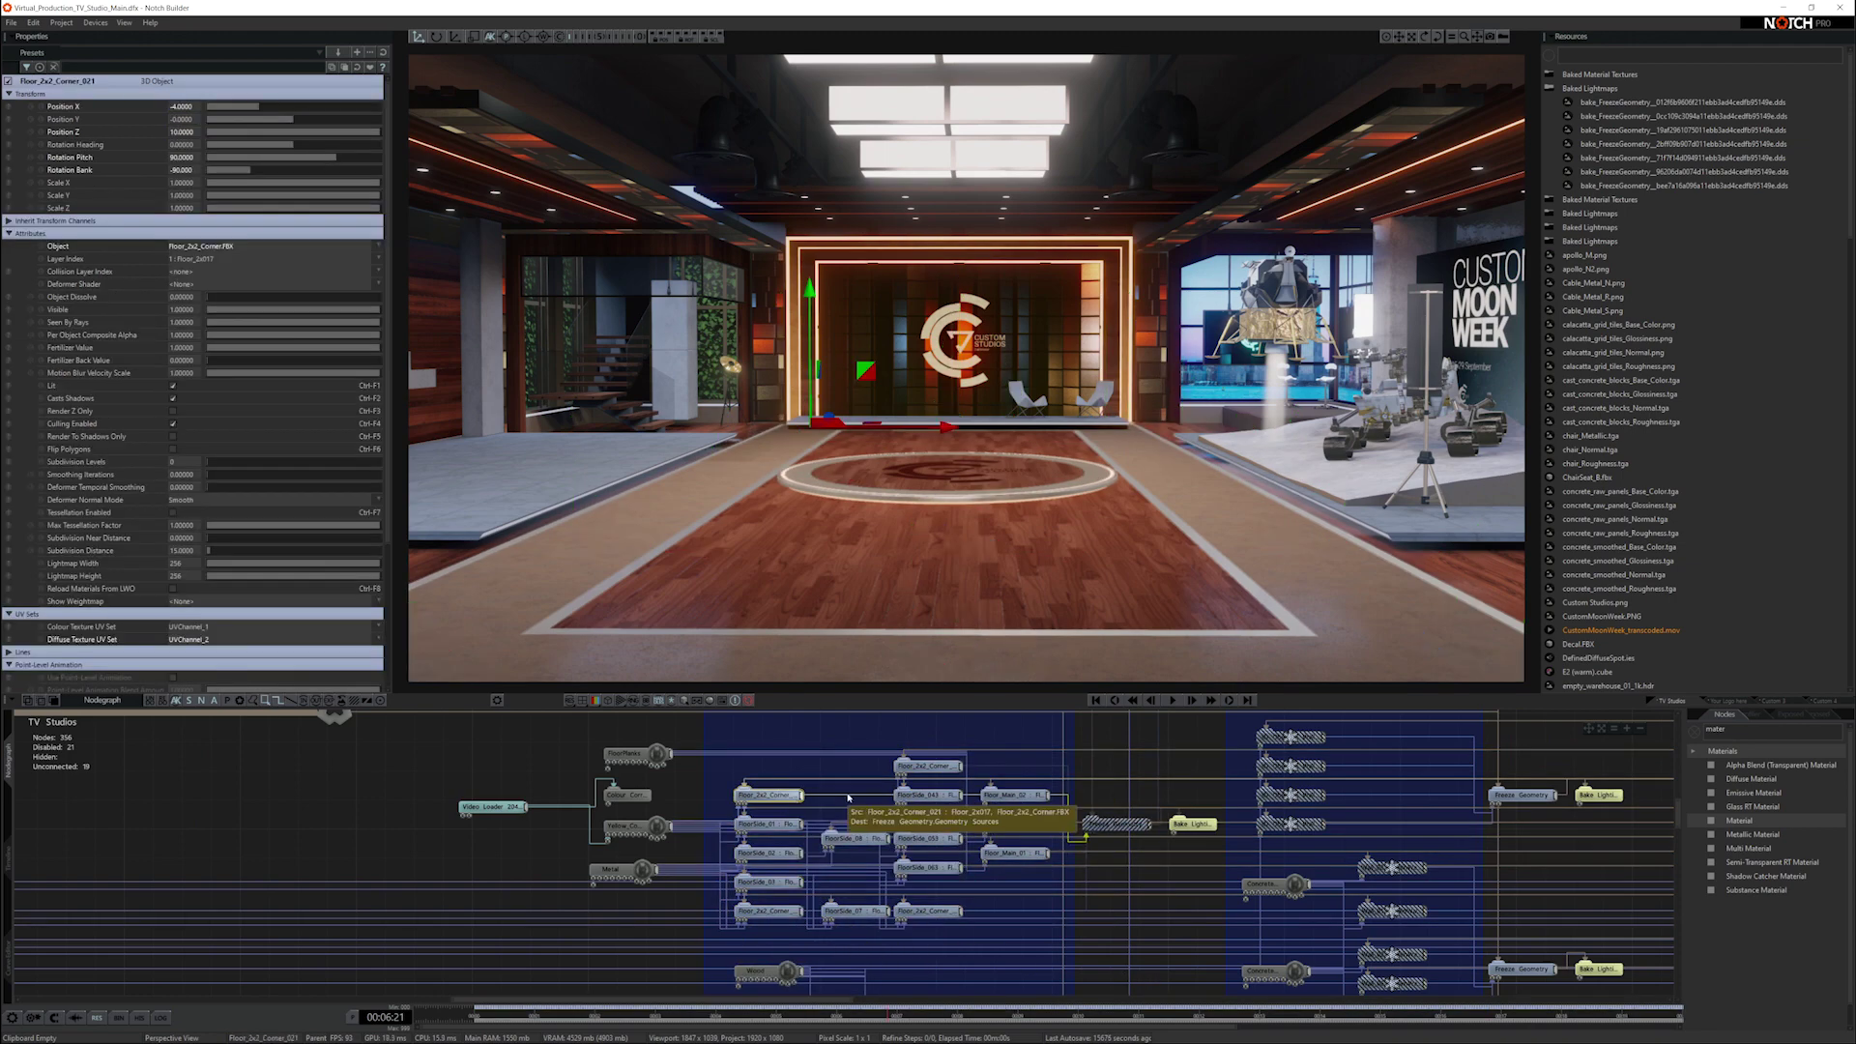
pyautogui.click(1027, 881)
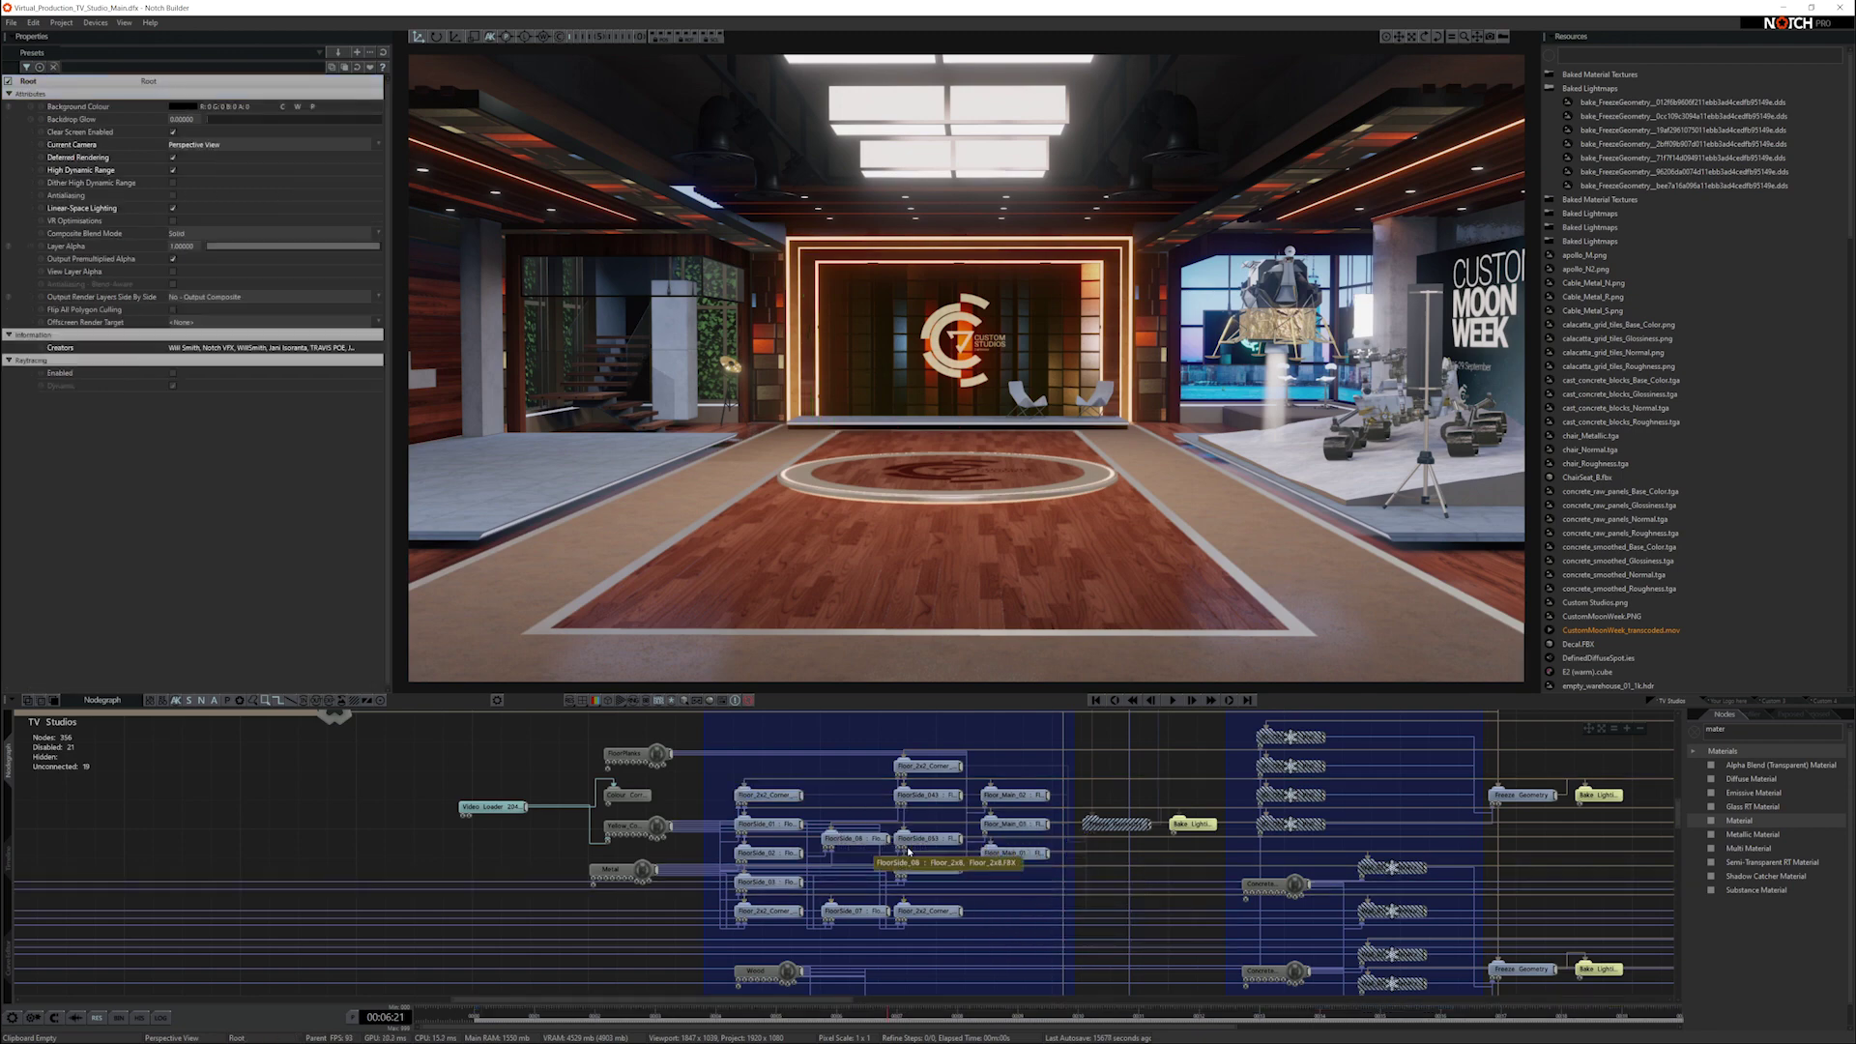
# Step: Raise the front main floor panel to a Position Y of about 1.09, view it from the side, and undo the move
pyautogui.click(932, 580)
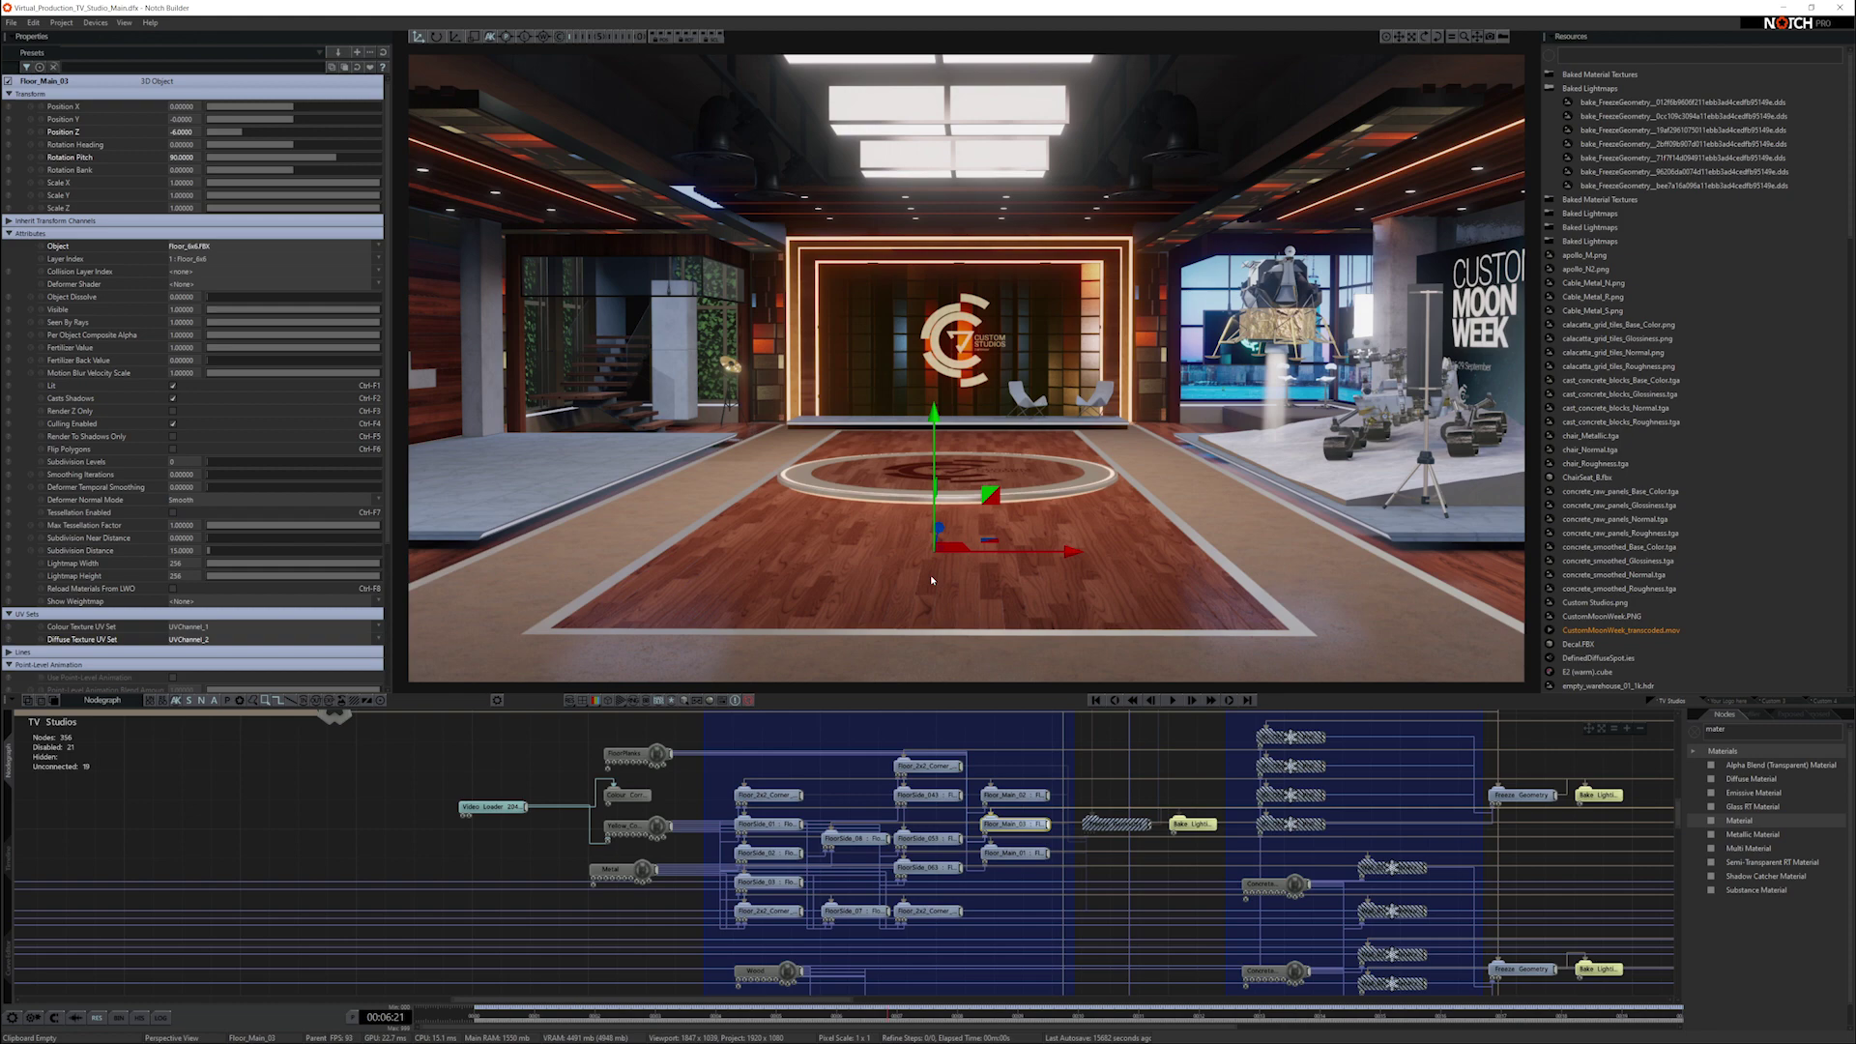
pyautogui.moveTo(870, 559); pyautogui.dragTo(1077, 588)
pyautogui.moveTo(788, 463); pyautogui.dragTo(787, 359)
pyautogui.moveTo(1019, 556); pyautogui.dragTo(1092, 571)
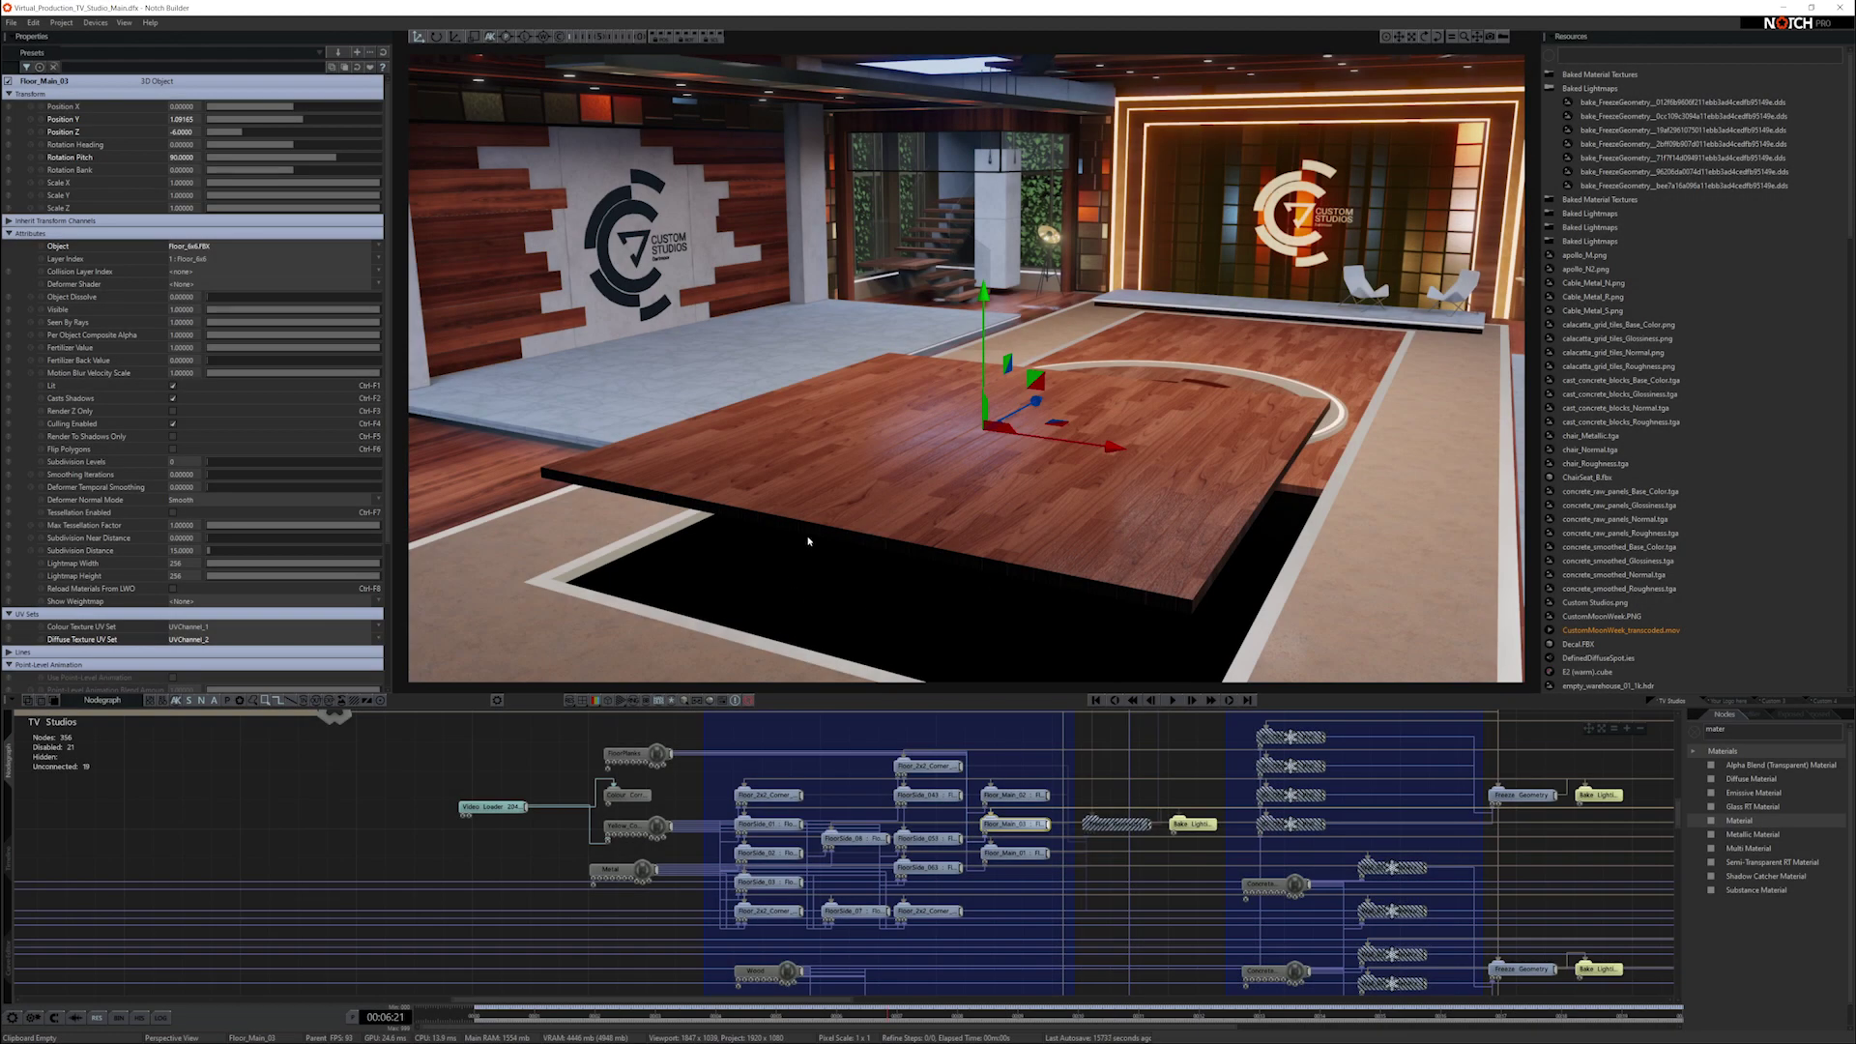
pyautogui.keyDown('alt'); pyautogui.moveTo(1248, 537); pyautogui.dragTo(1137, 402); pyautogui.keyUp('alt')
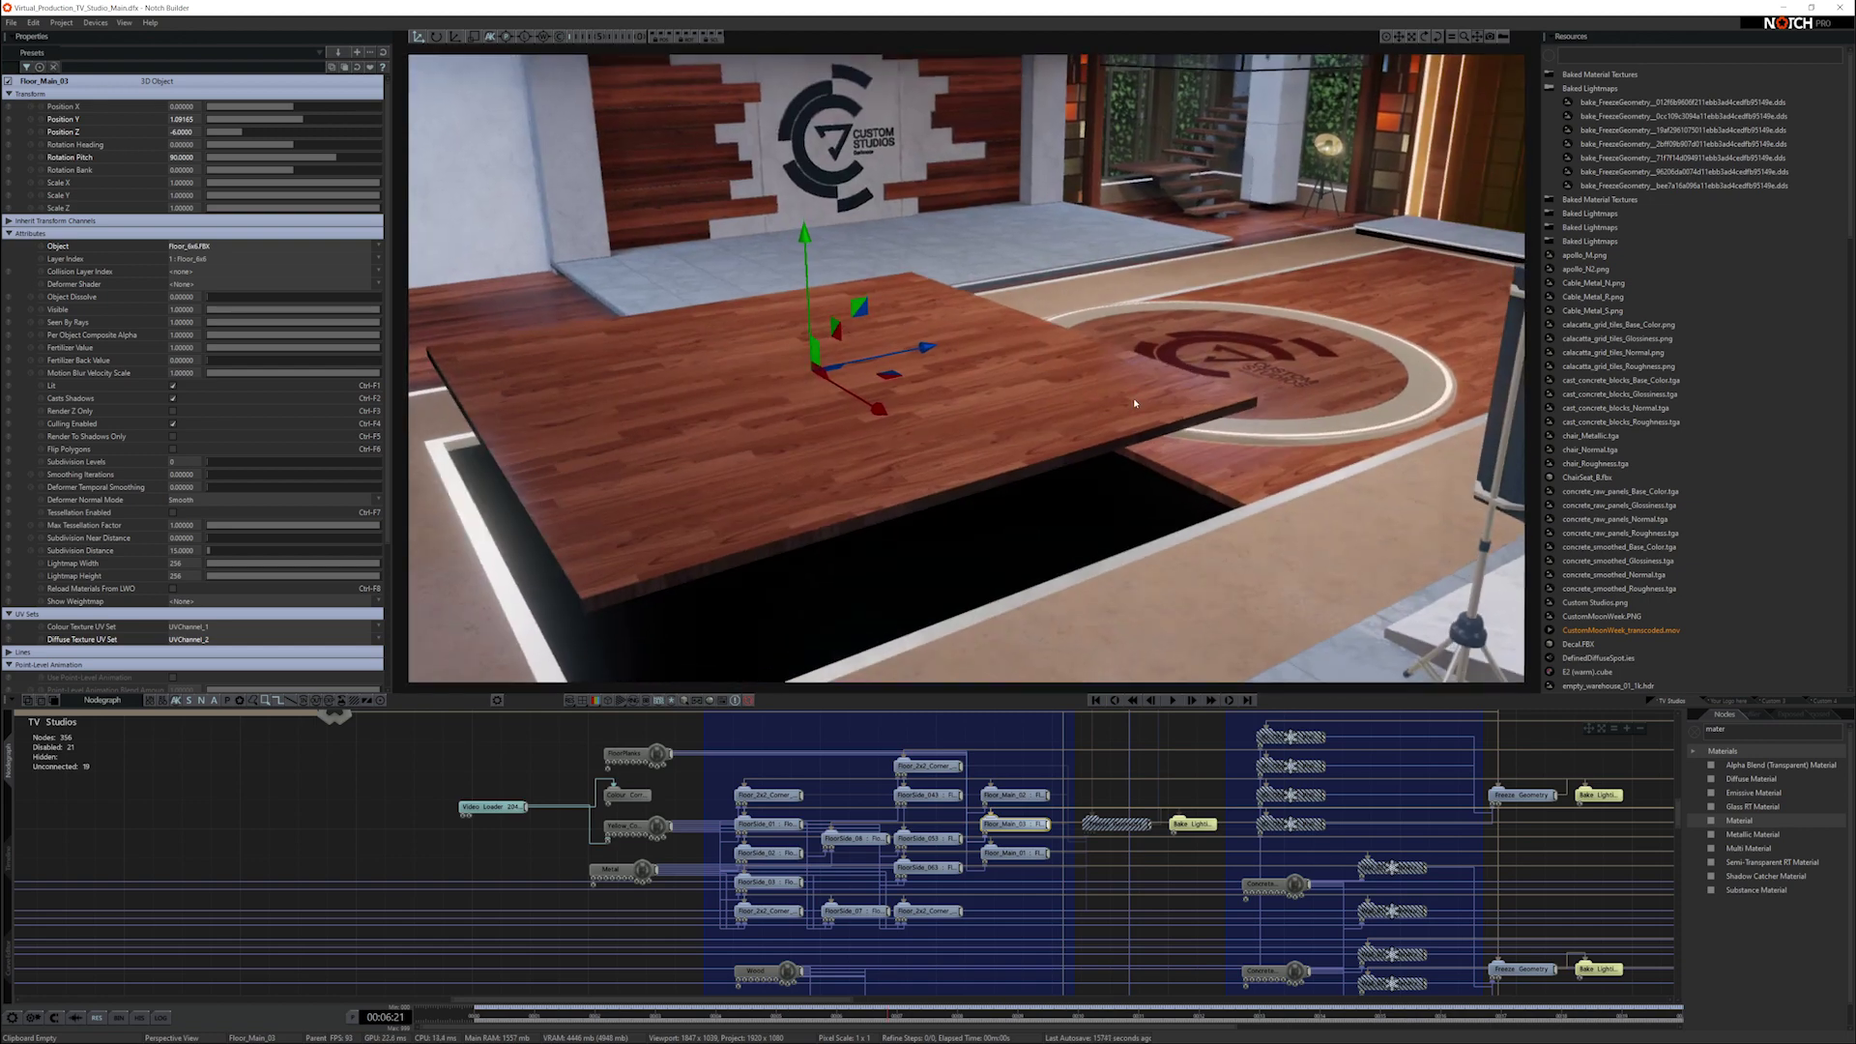
pyautogui.hotkey('ctrl', 'z')
# Step: Examine the wooden main floor up close from several angles and inspect the FloorPlanks material's properties
pyautogui.scroll(5, 1078, 512)
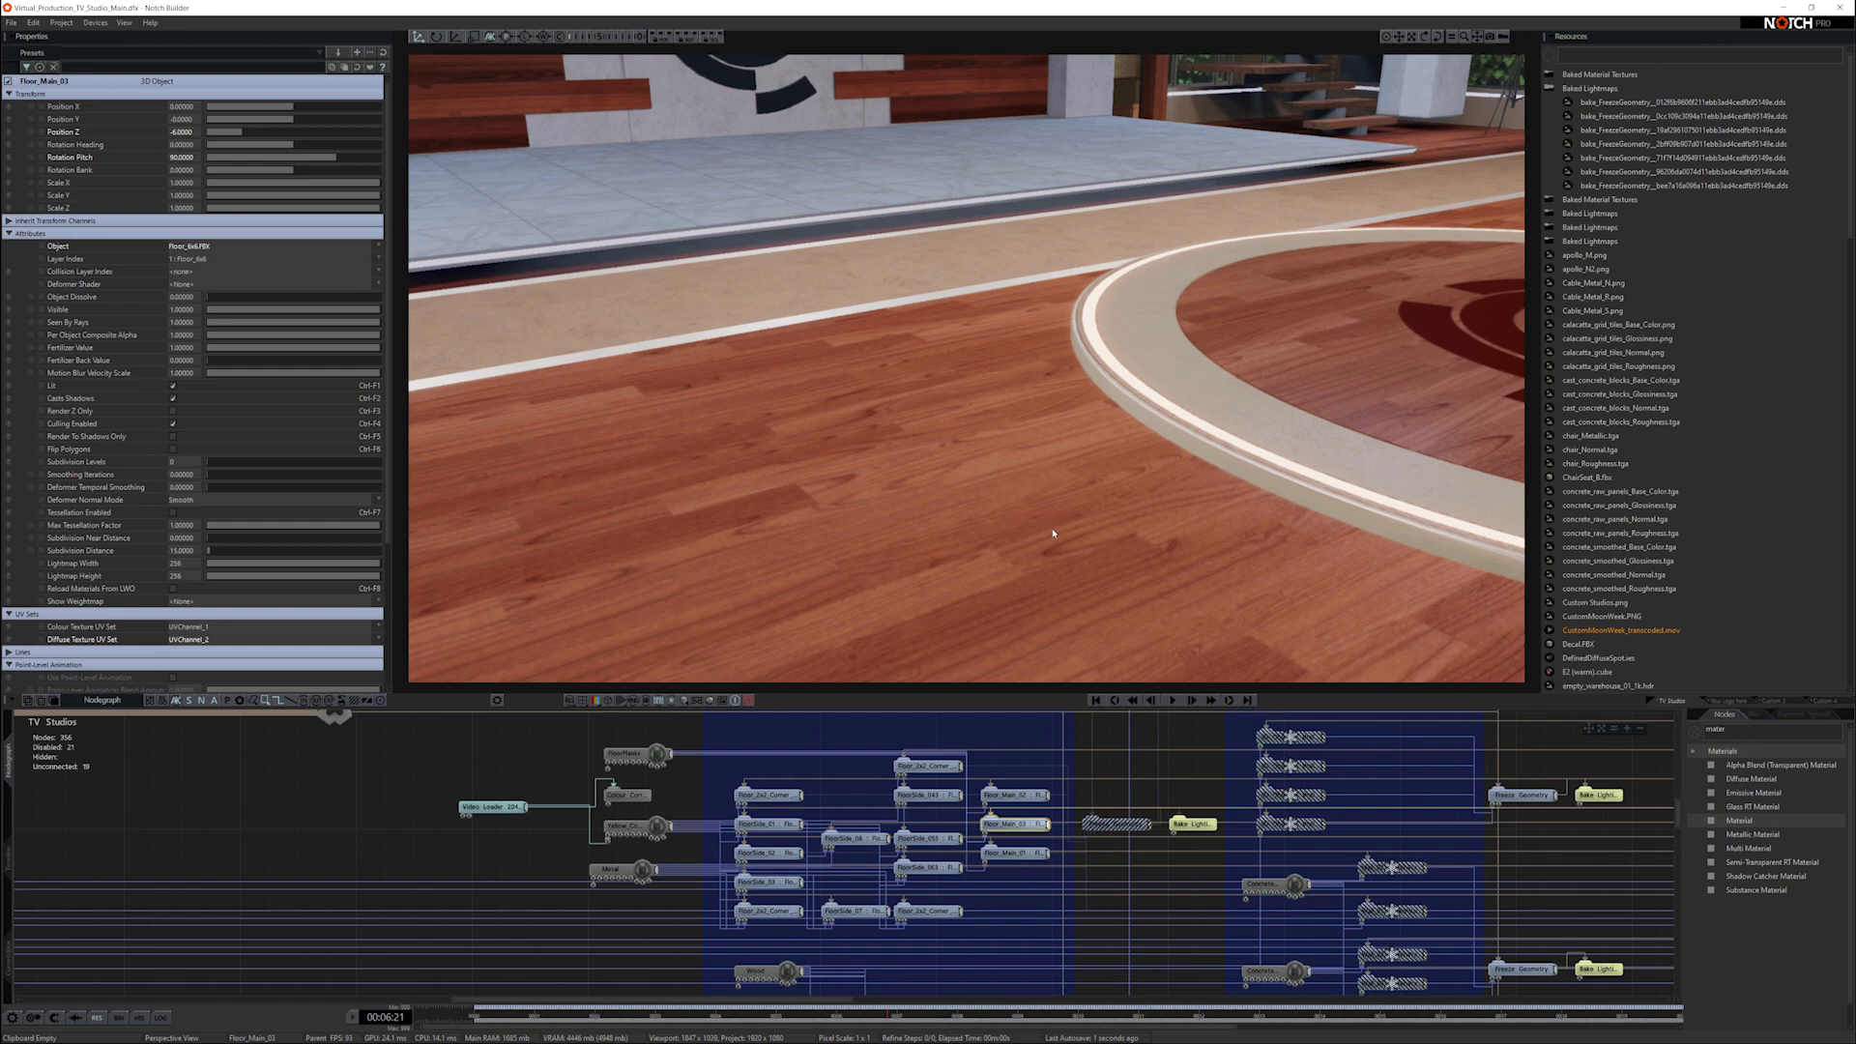
pyautogui.moveTo(1053, 531)
pyautogui.keyDown('alt'); pyautogui.mouseDown()
pyautogui.moveTo(947, 570)
pyautogui.moveTo(1029, 526)
pyautogui.moveTo(1007, 543)
pyautogui.moveTo(1028, 548)
pyautogui.moveTo(885, 521)
pyautogui.moveTo(1116, 537)
pyautogui.moveTo(1022, 538)
pyautogui.moveTo(1076, 530)
pyautogui.moveTo(1045, 524)
pyautogui.mouseUp(); pyautogui.keyUp('alt')
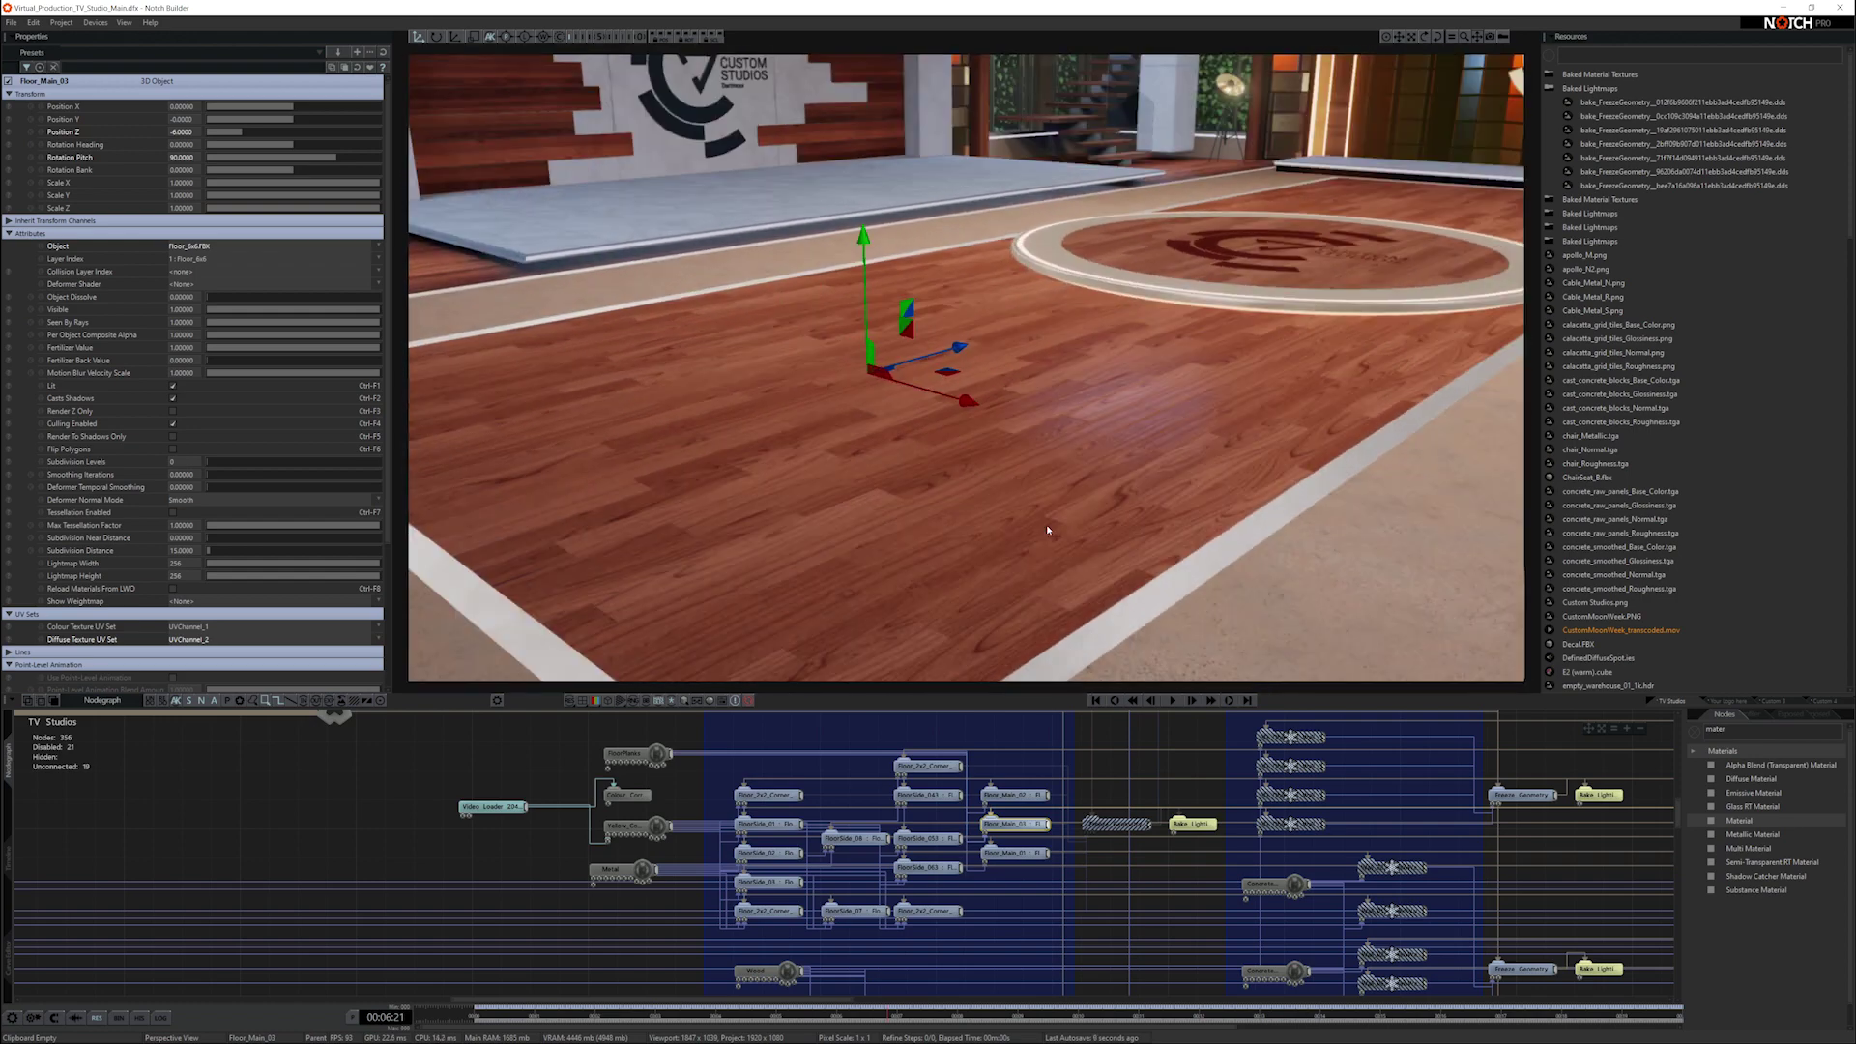
pyautogui.moveTo(901, 567); pyautogui.dragTo(904, 490)
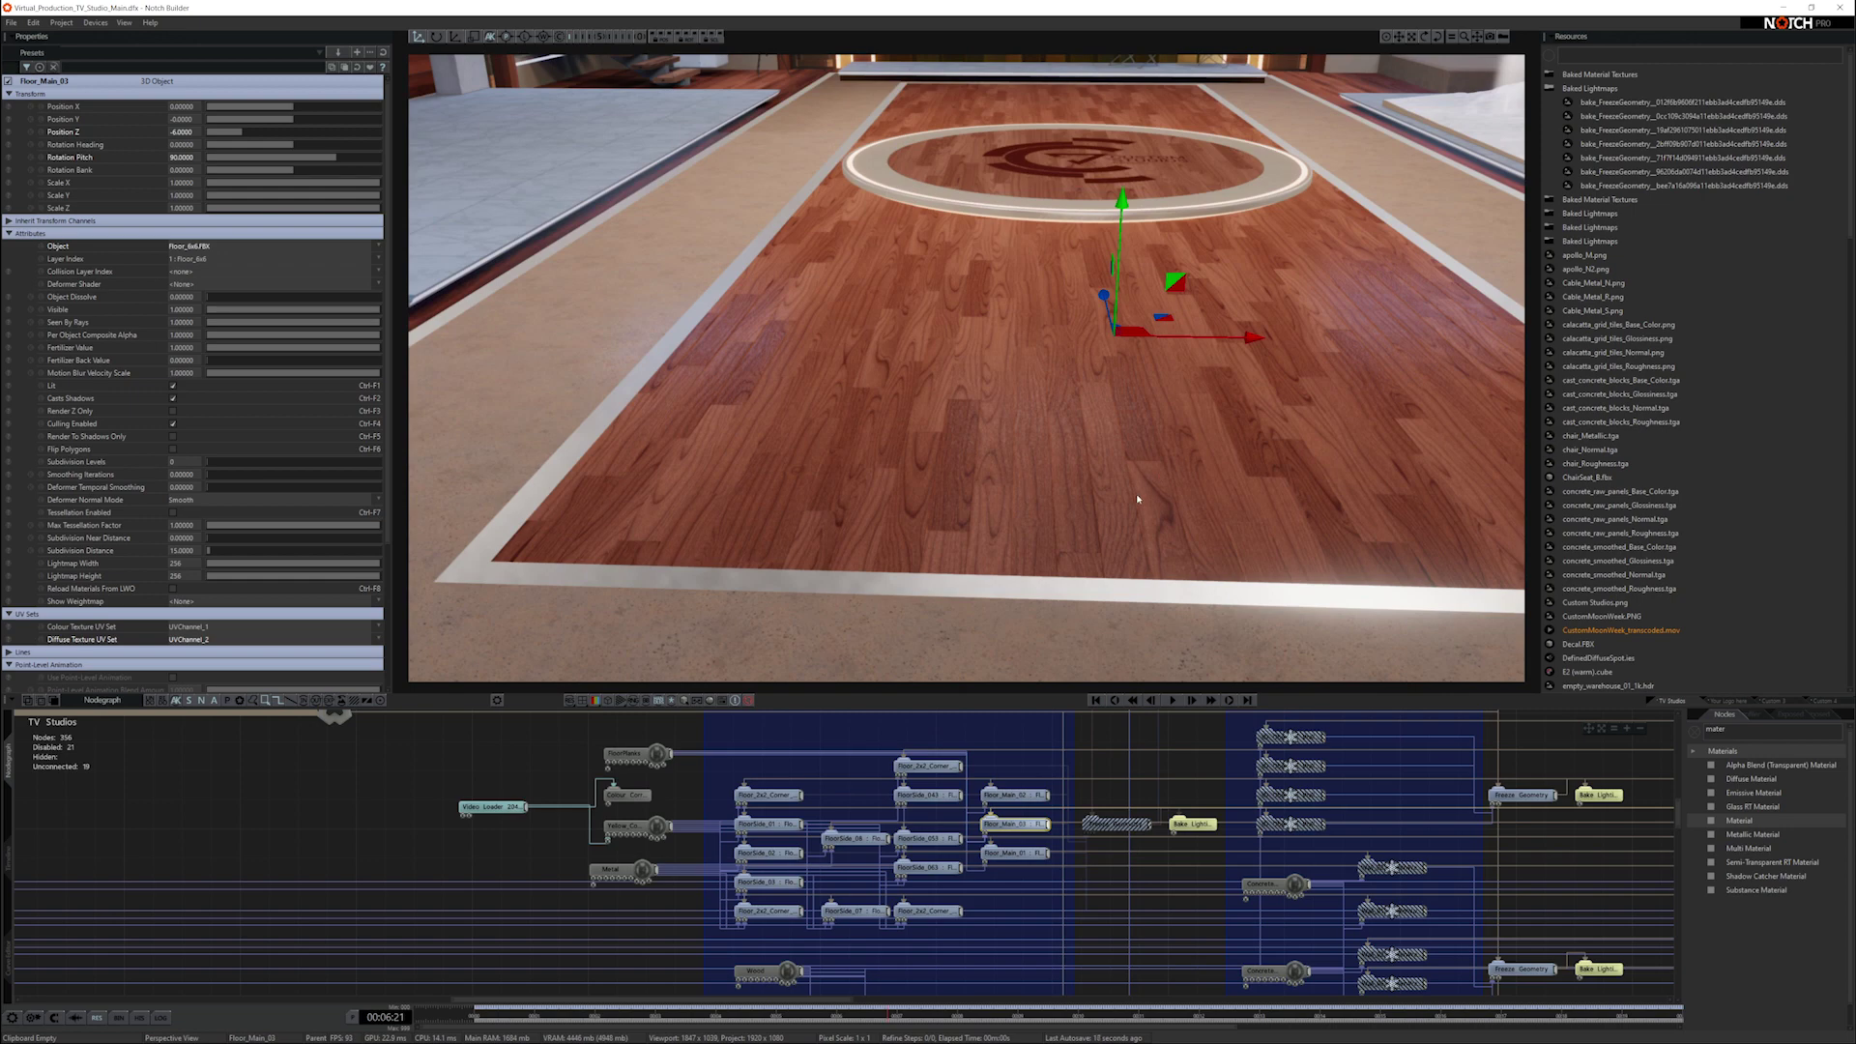
pyautogui.moveTo(1137, 498); pyautogui.dragTo(1036, 473)
pyautogui.moveTo(1008, 841); pyautogui.dragTo(1016, 821, button='middle')
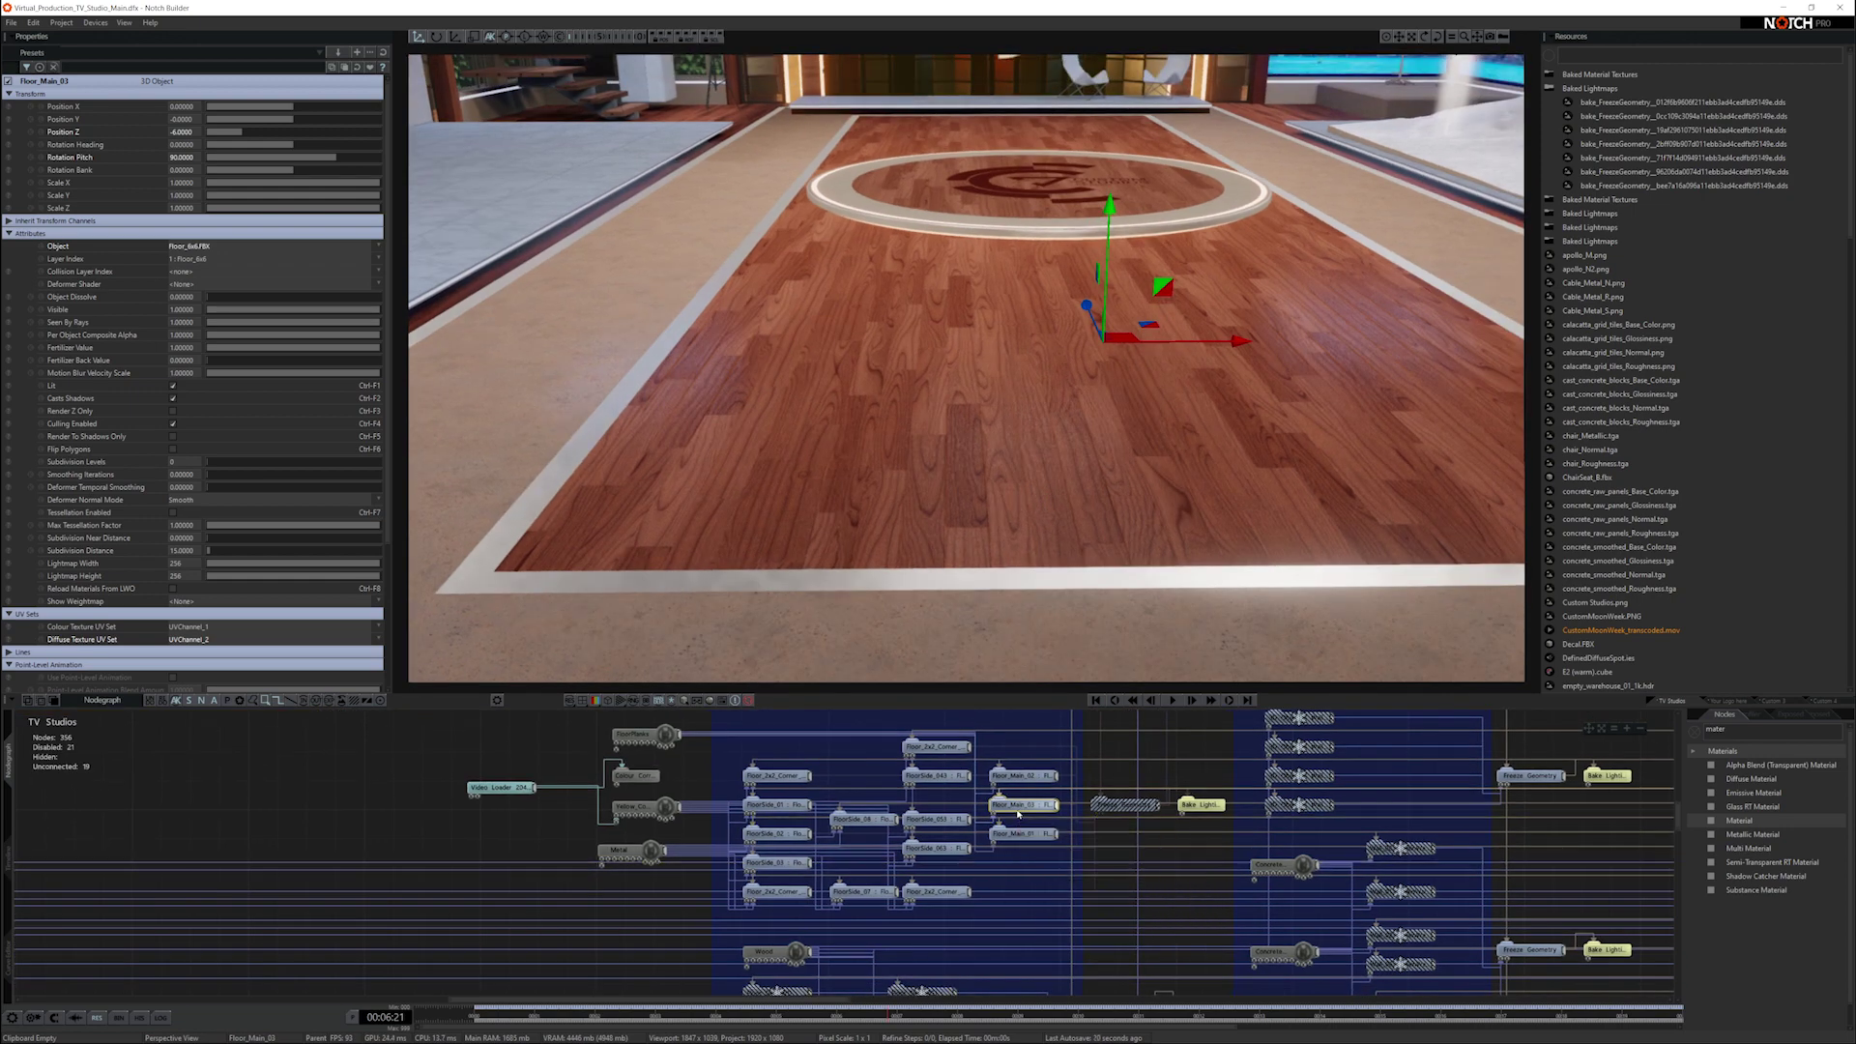
pyautogui.click(641, 738)
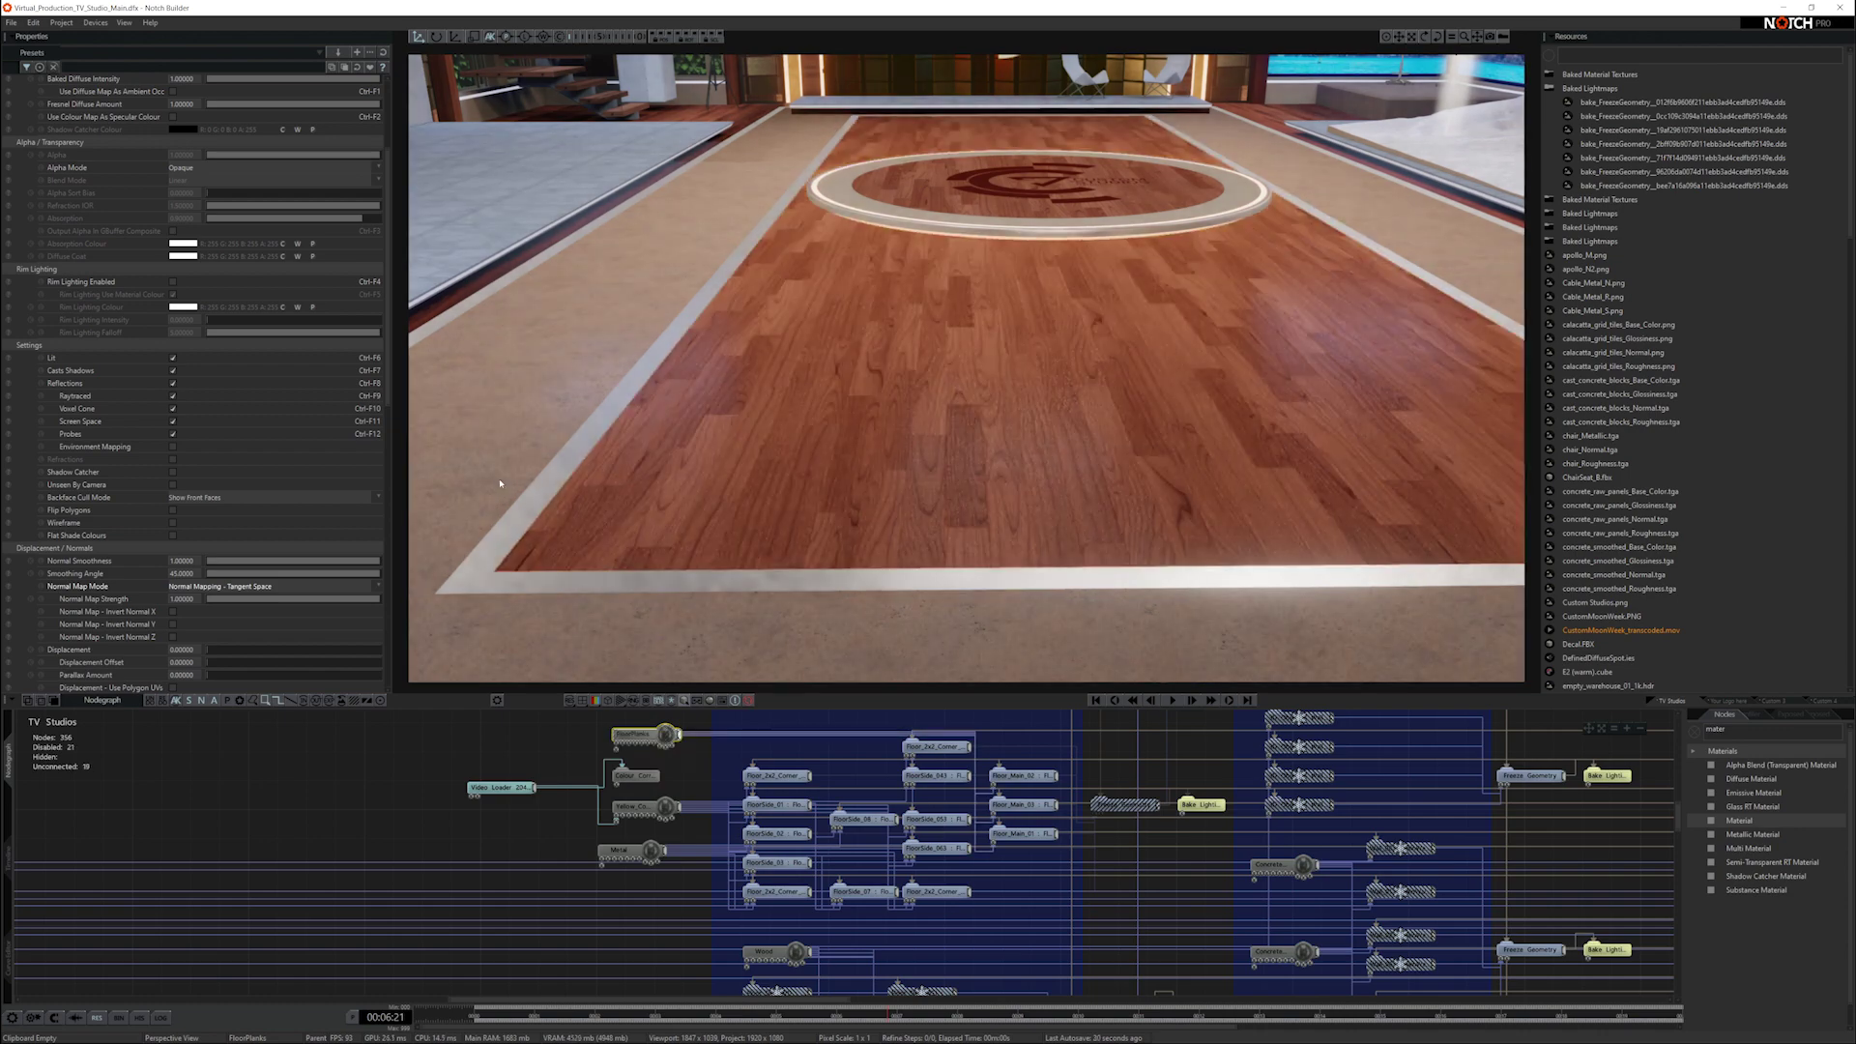
pyautogui.moveTo(501, 483); pyautogui.dragTo(816, 472)
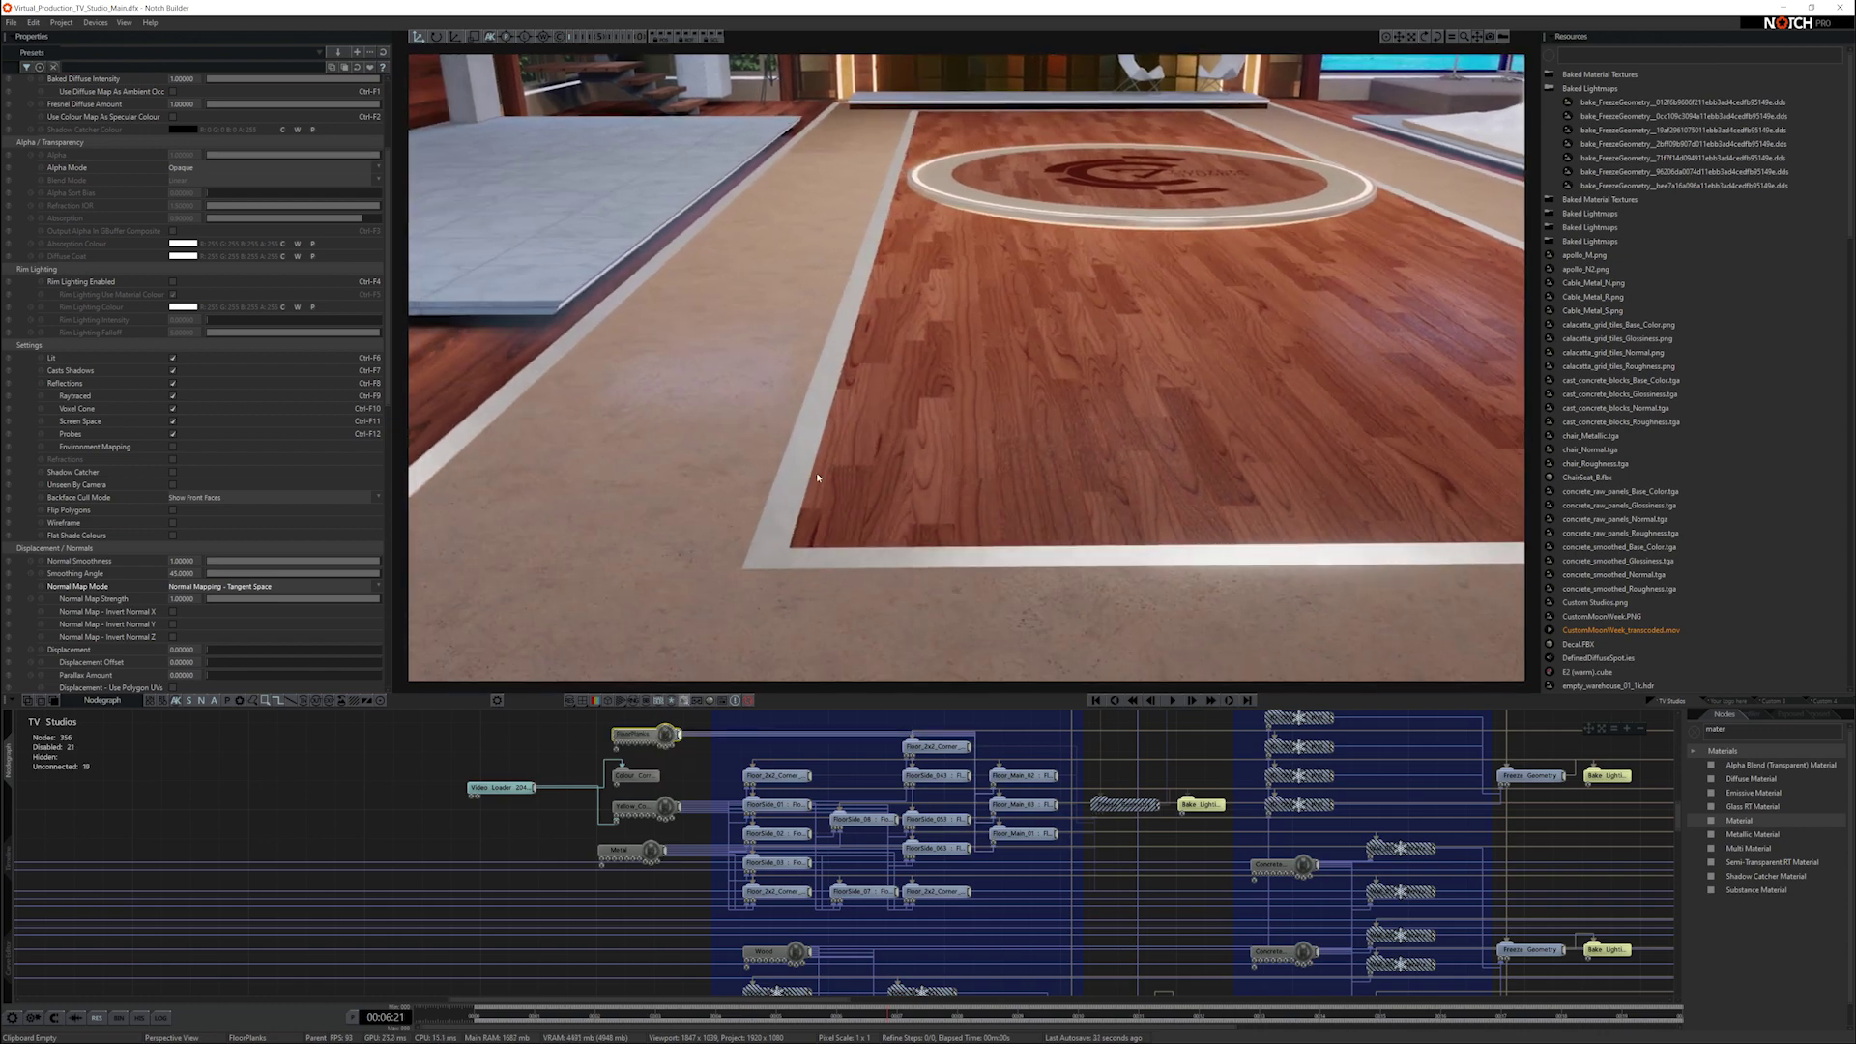
# Step: Try raising the FloorSide_03 panel beside the main floor and inspect the area around it
pyautogui.click(703, 326)
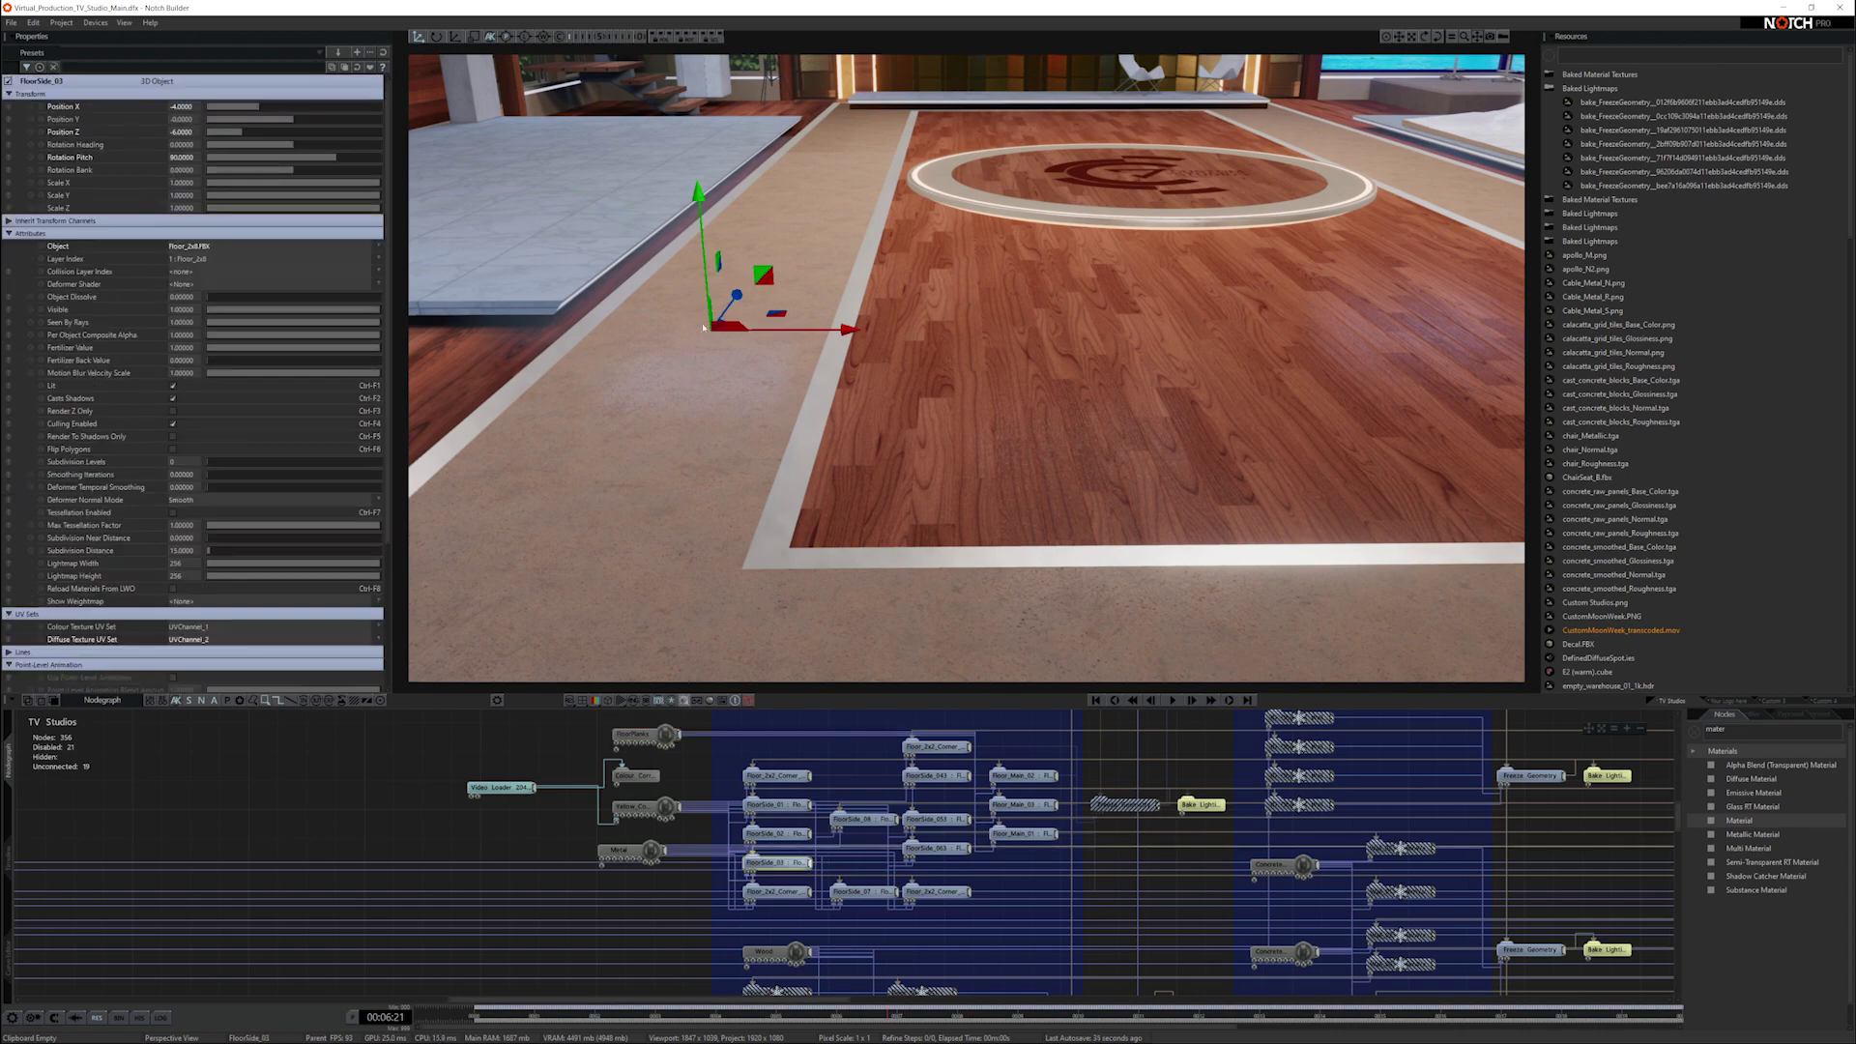
pyautogui.moveTo(704, 259); pyautogui.dragTo(694, 217)
pyautogui.moveTo(741, 465); pyautogui.dragTo(676, 434)
pyautogui.scroll(3, 675, 433)
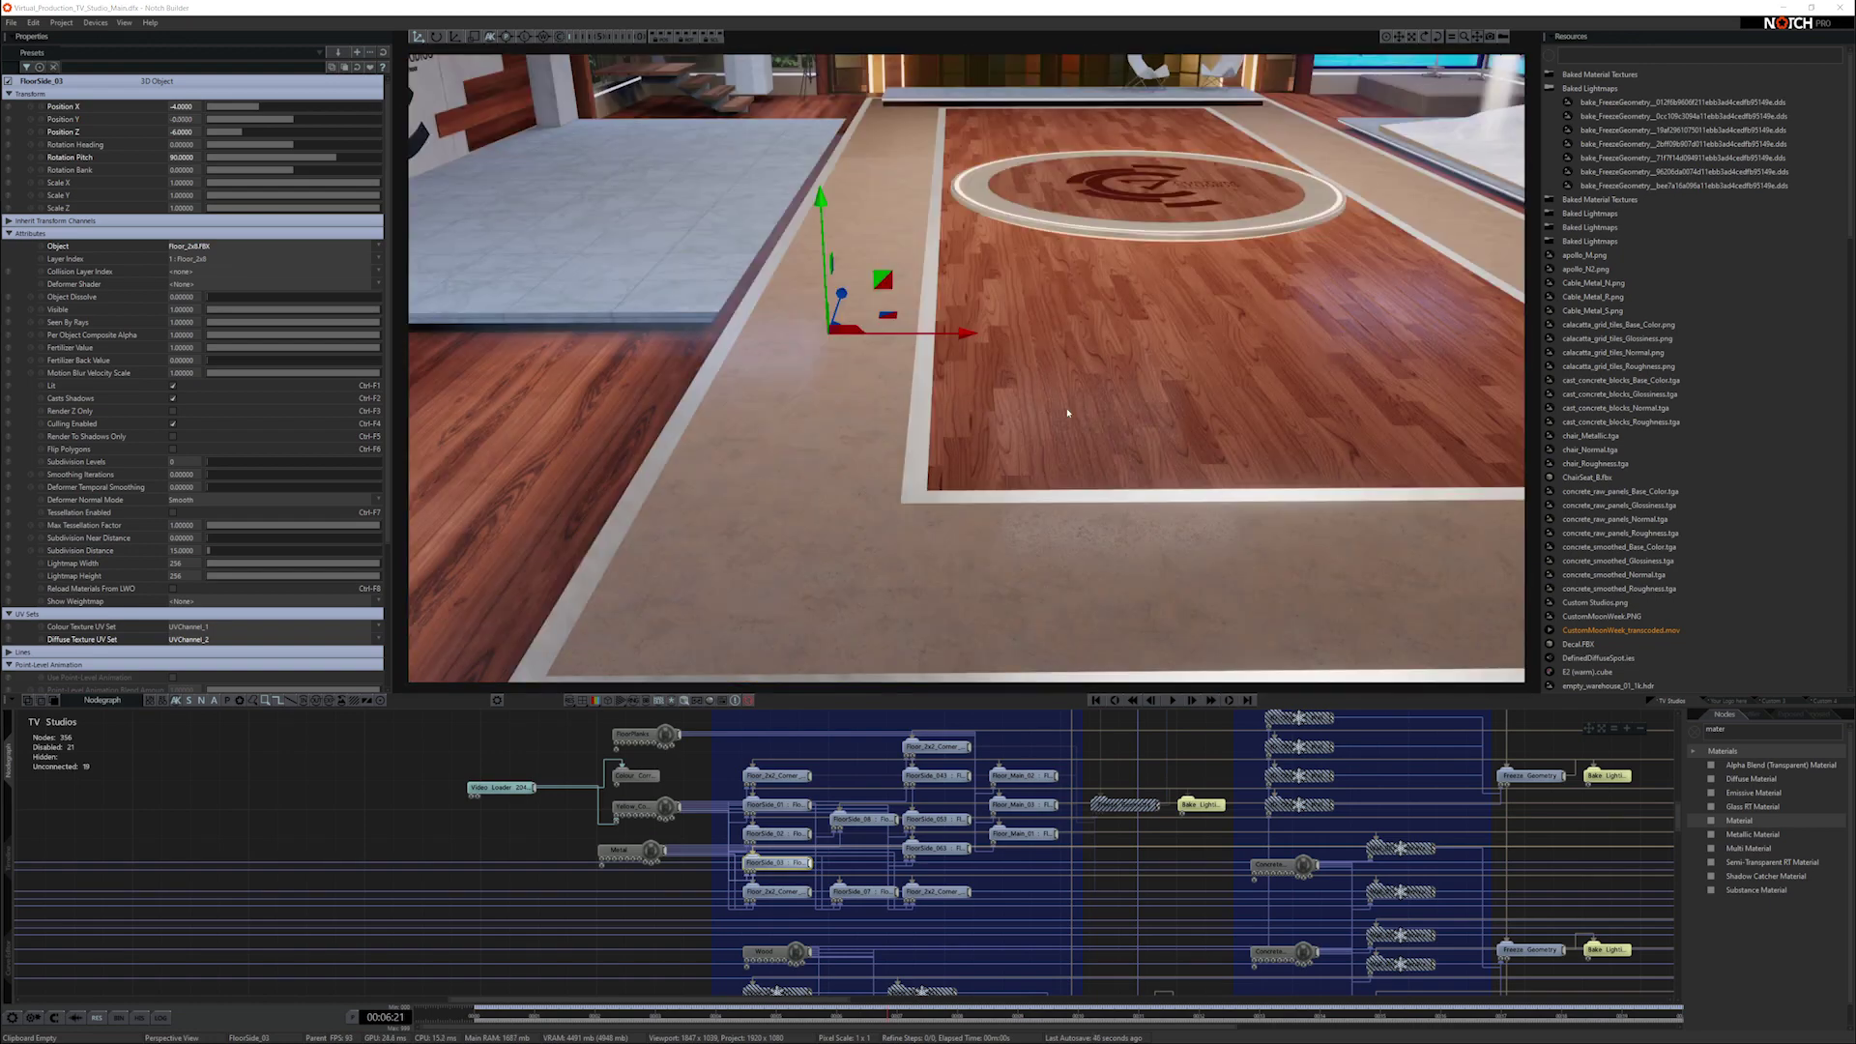
pyautogui.moveTo(1061, 389); pyautogui.dragTo(1081, 440, button='middle')
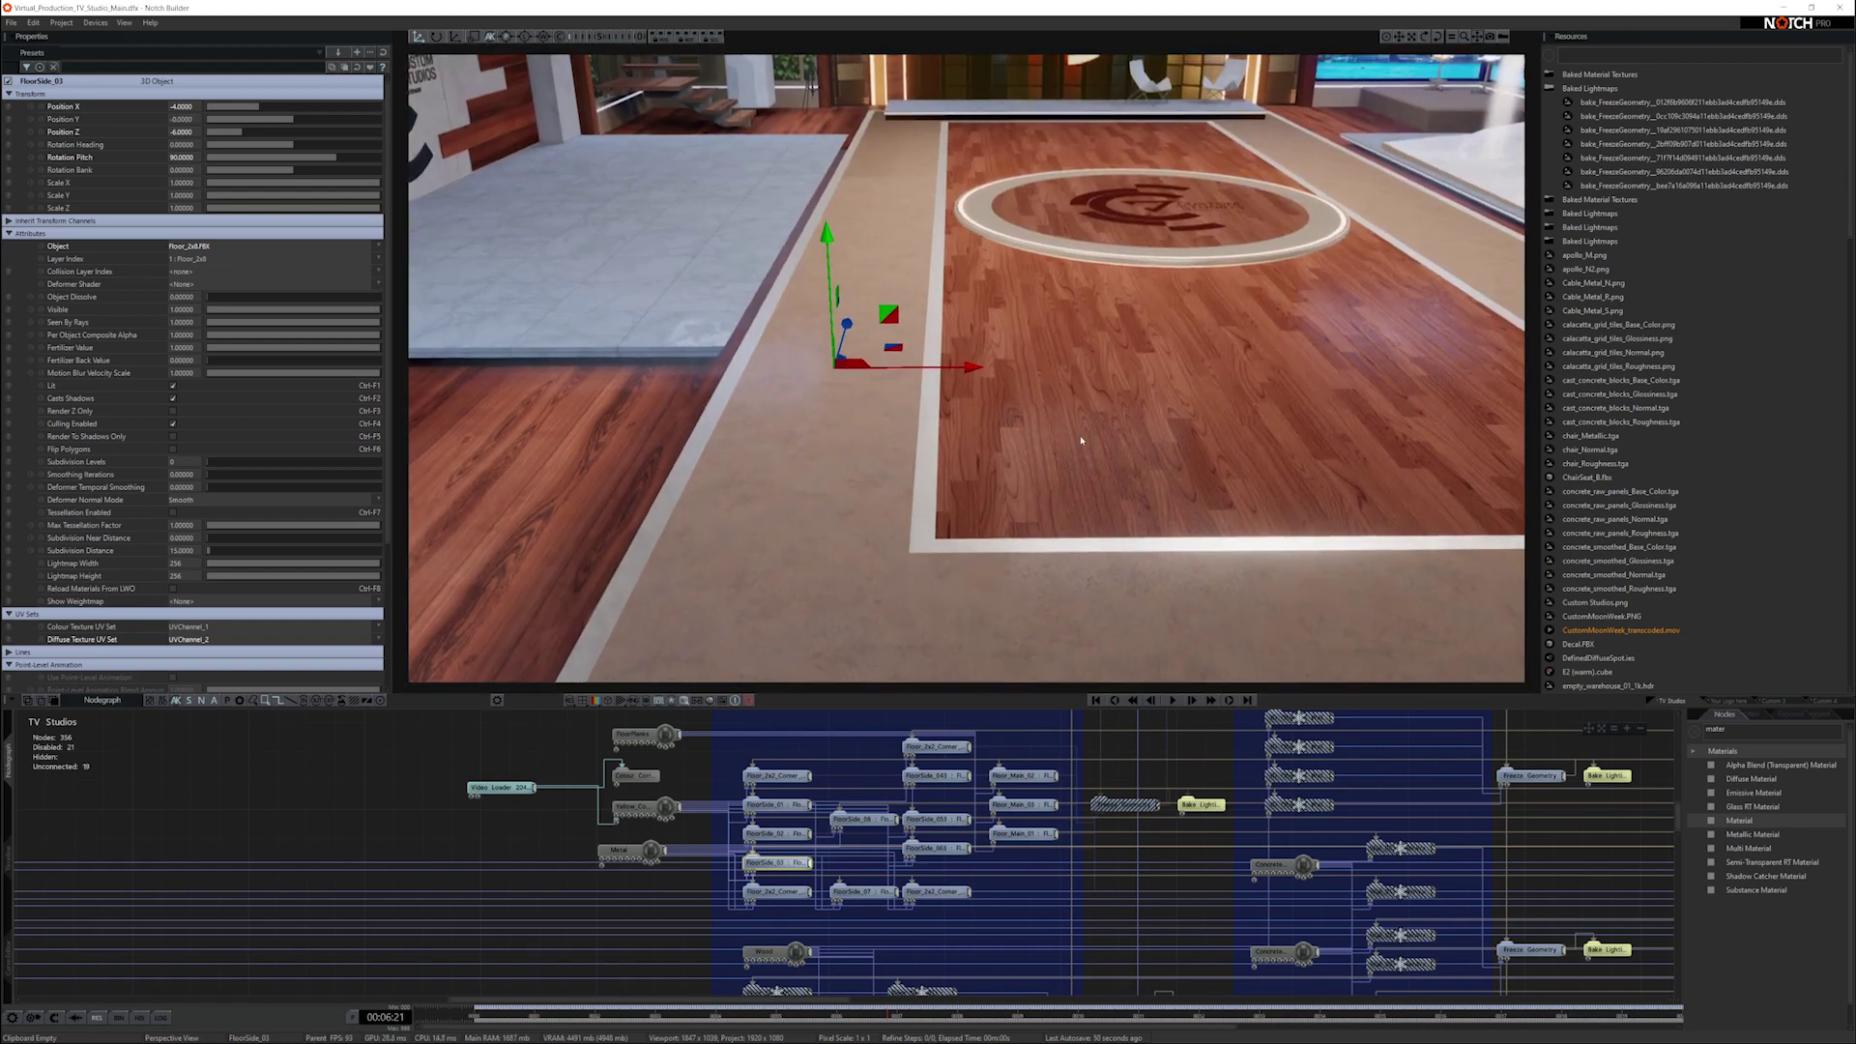
pyautogui.moveTo(1067, 460); pyautogui.dragTo(1064, 440)
# Step: Examine the floor's Freeze Geometry node and go through the individual side and corner floor objects connected to it
pyautogui.click(1123, 828)
pyautogui.click(1127, 808)
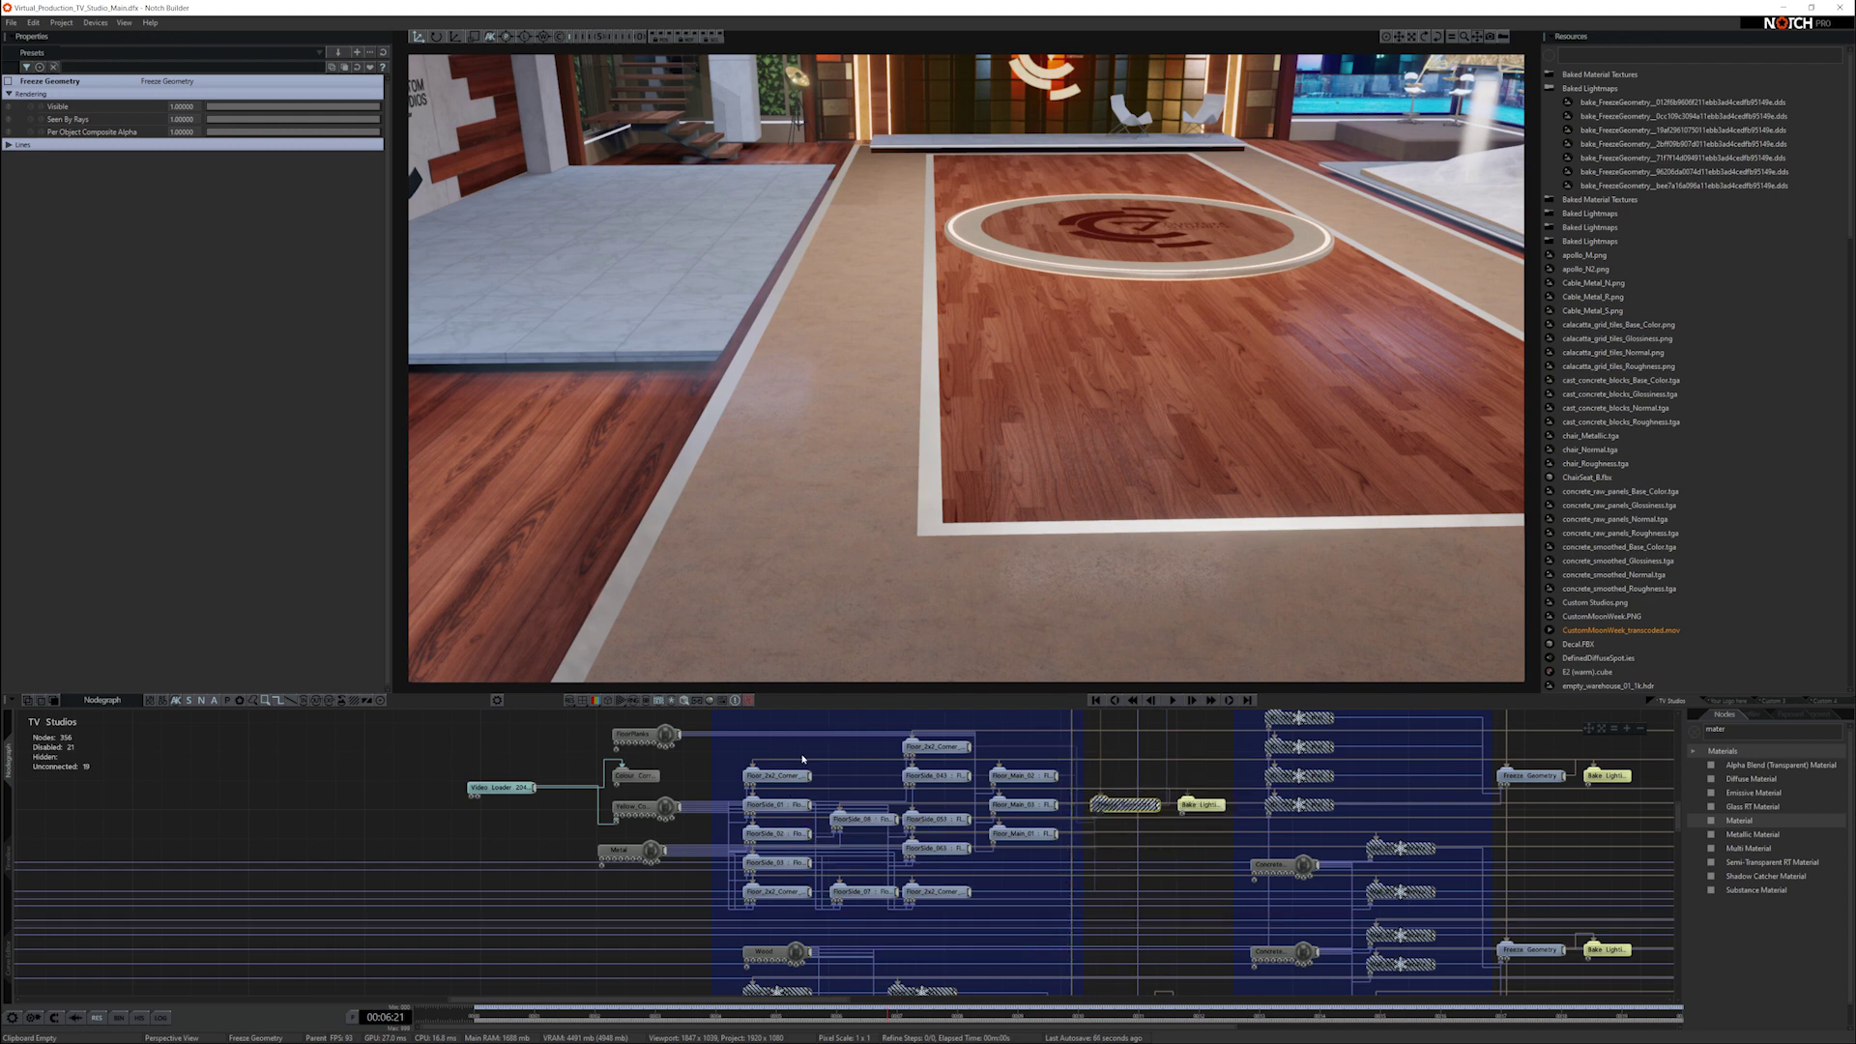
pyautogui.click(771, 805)
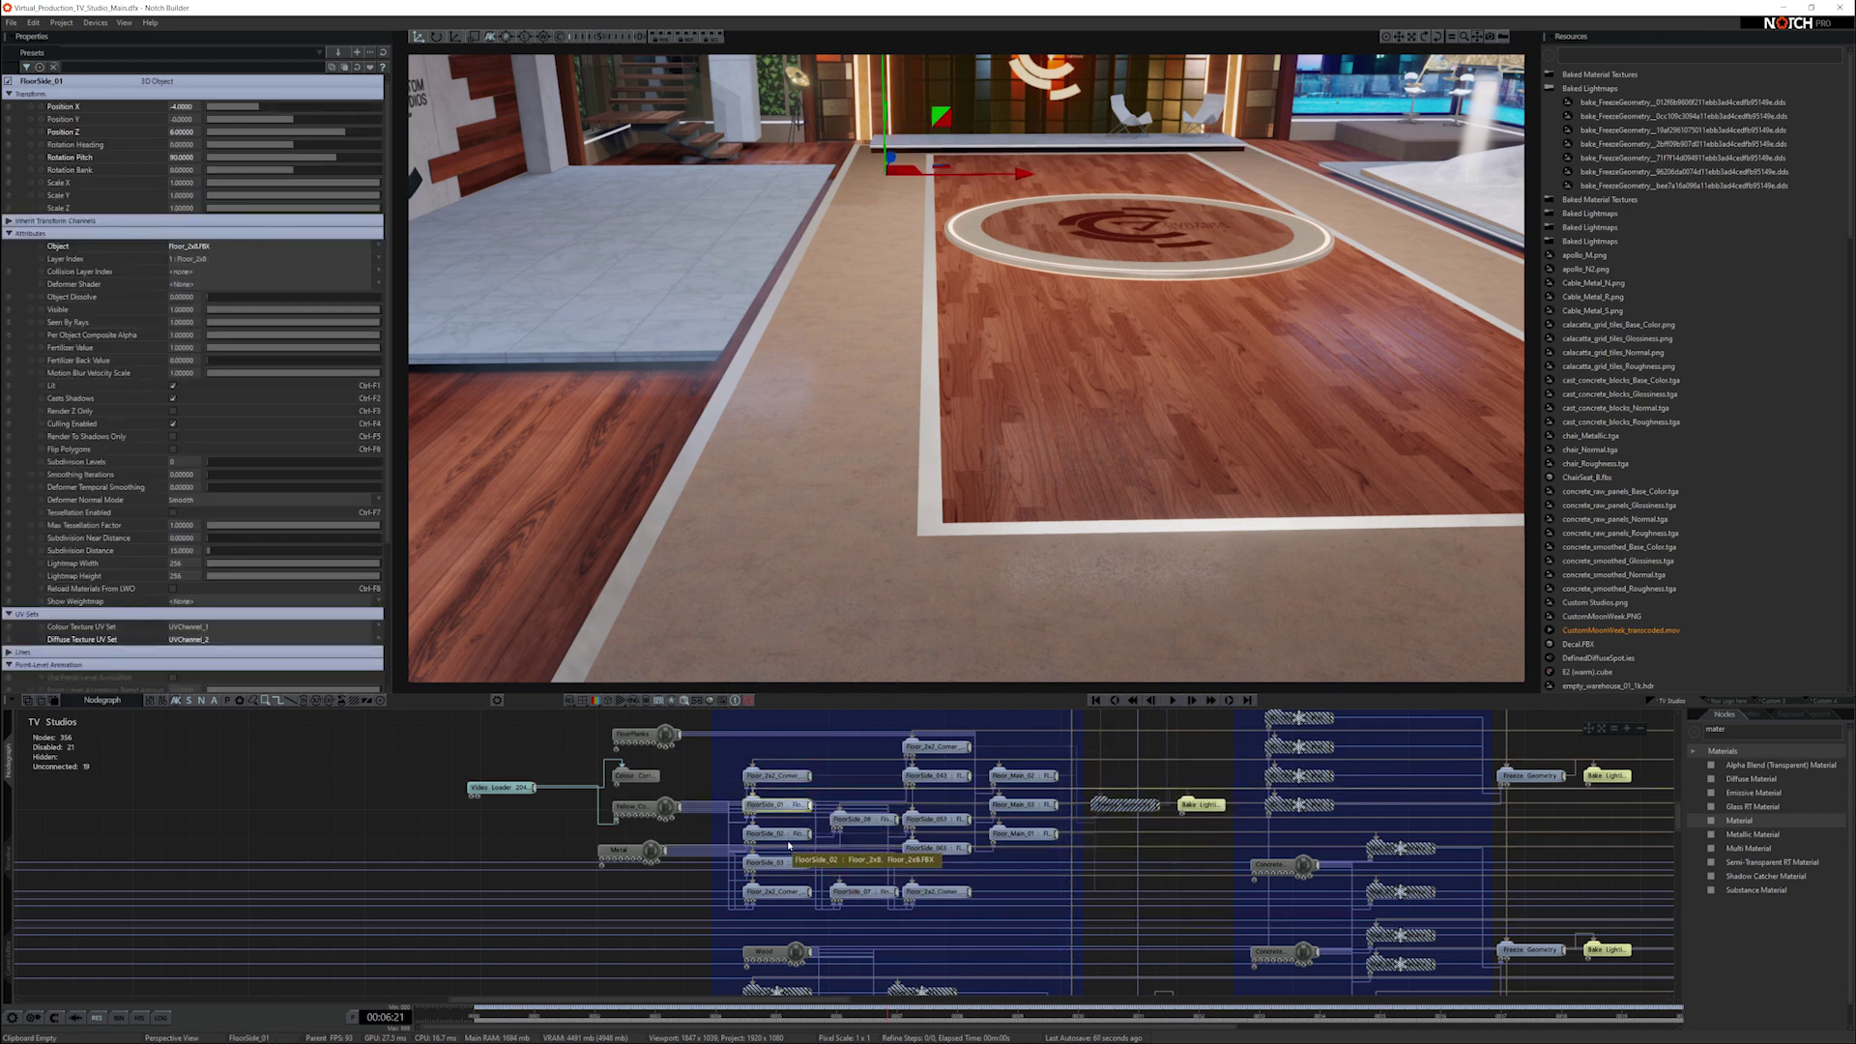
pyautogui.click(777, 836)
pyautogui.click(776, 863)
pyautogui.click(781, 891)
pyautogui.click(867, 891)
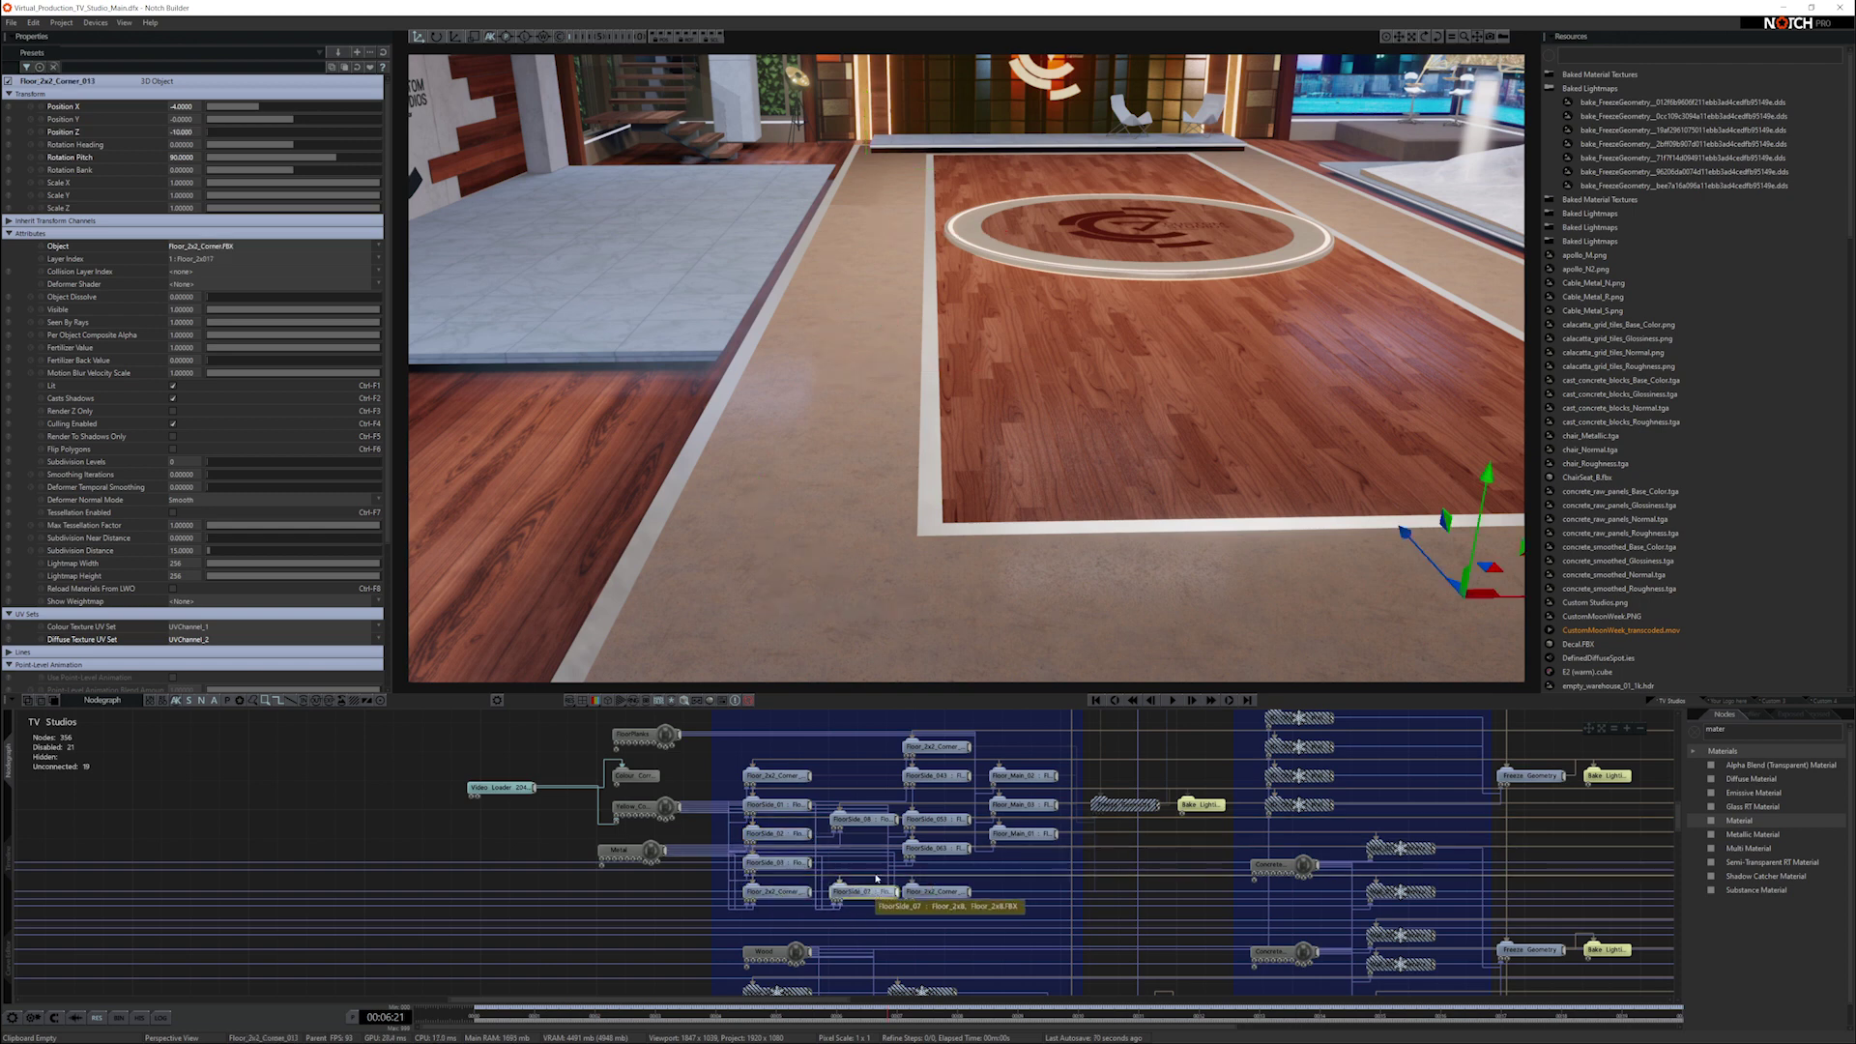
pyautogui.click(861, 891)
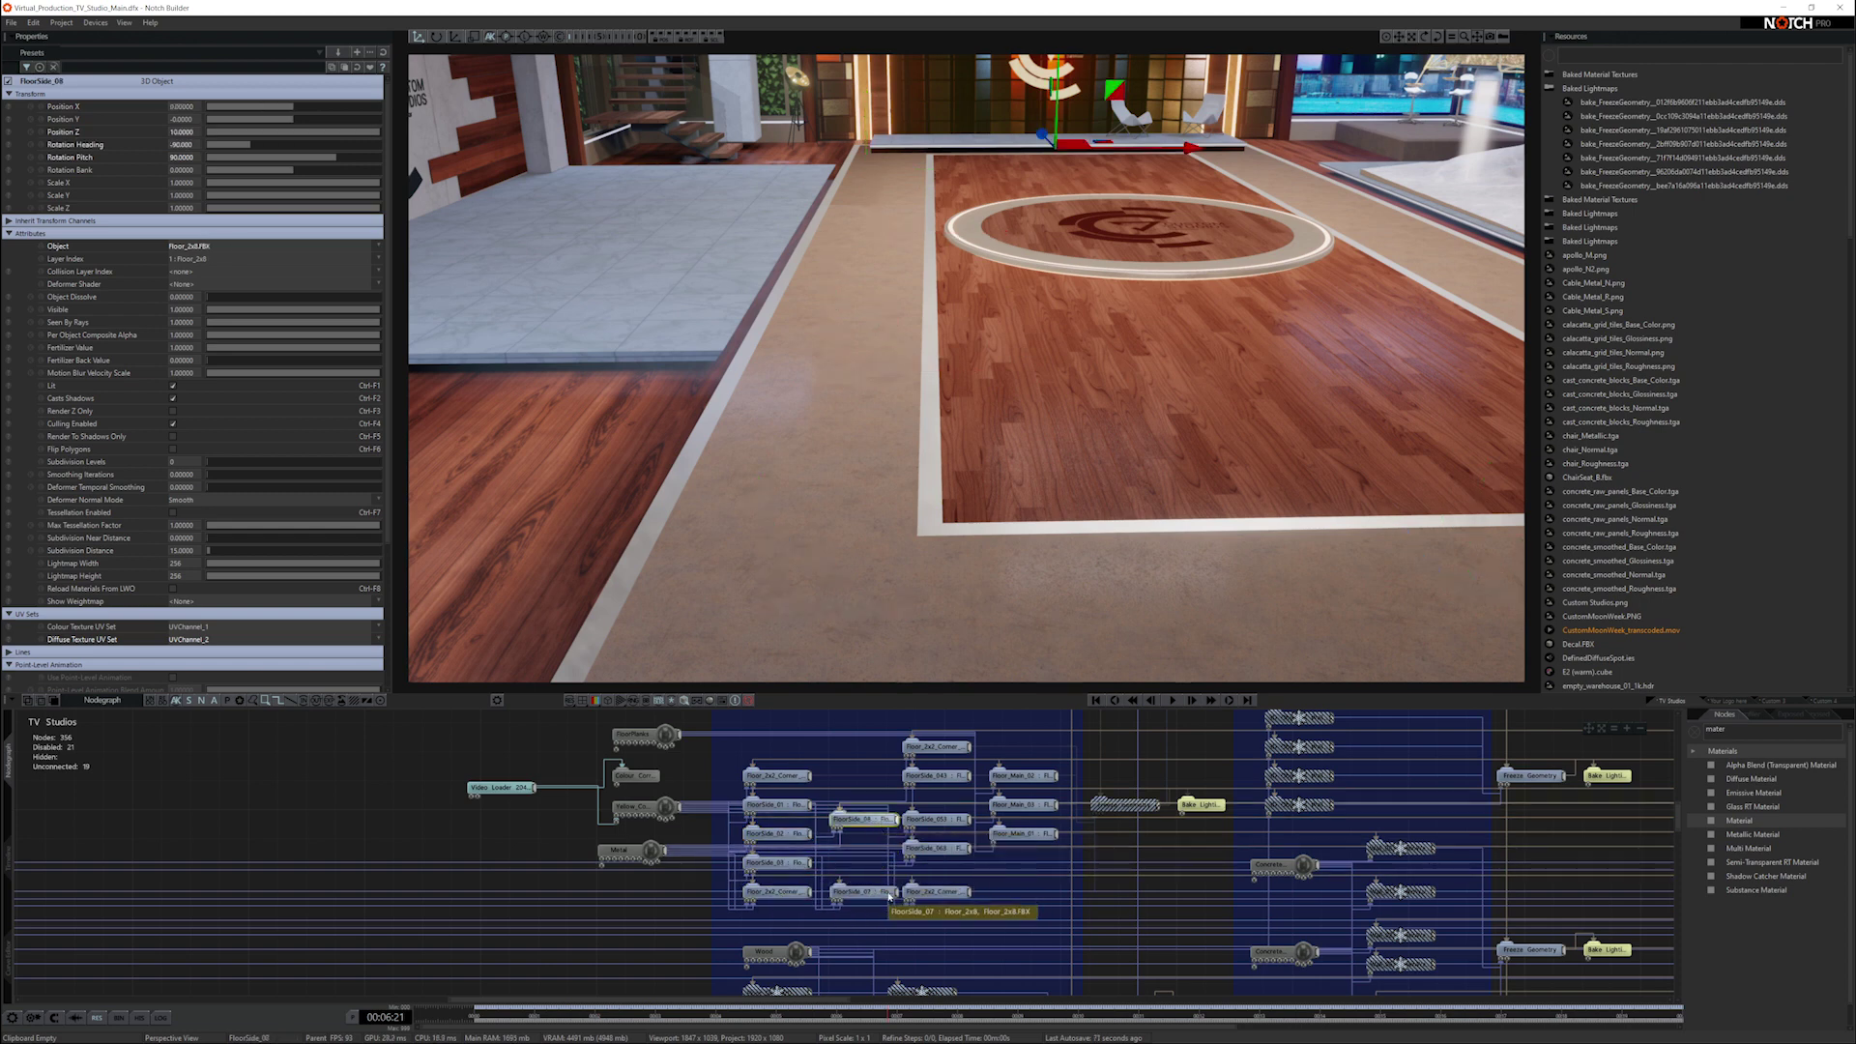
pyautogui.click(935, 851)
pyautogui.click(935, 820)
pyautogui.click(939, 776)
pyautogui.click(941, 747)
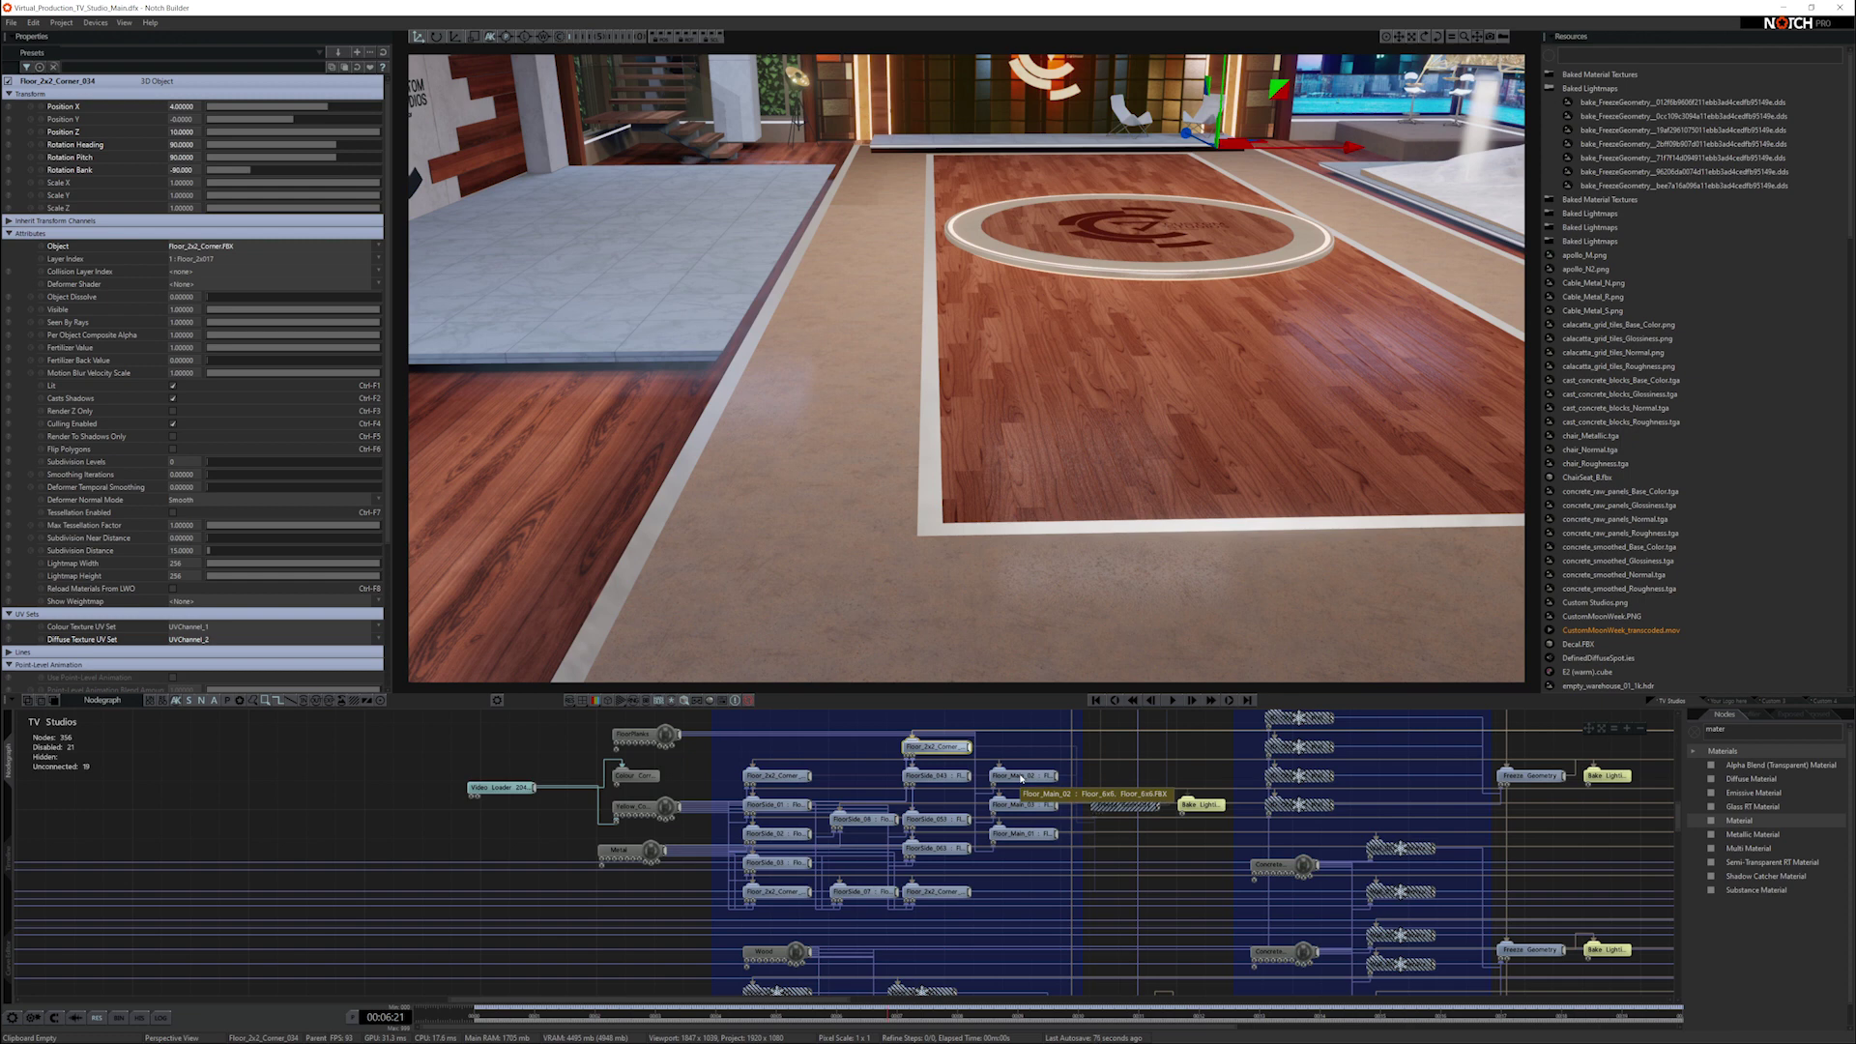
# Step: Enable the floor's Freeze Geometry node and inspect the combined floor from a wider angle
pyautogui.click(1124, 804)
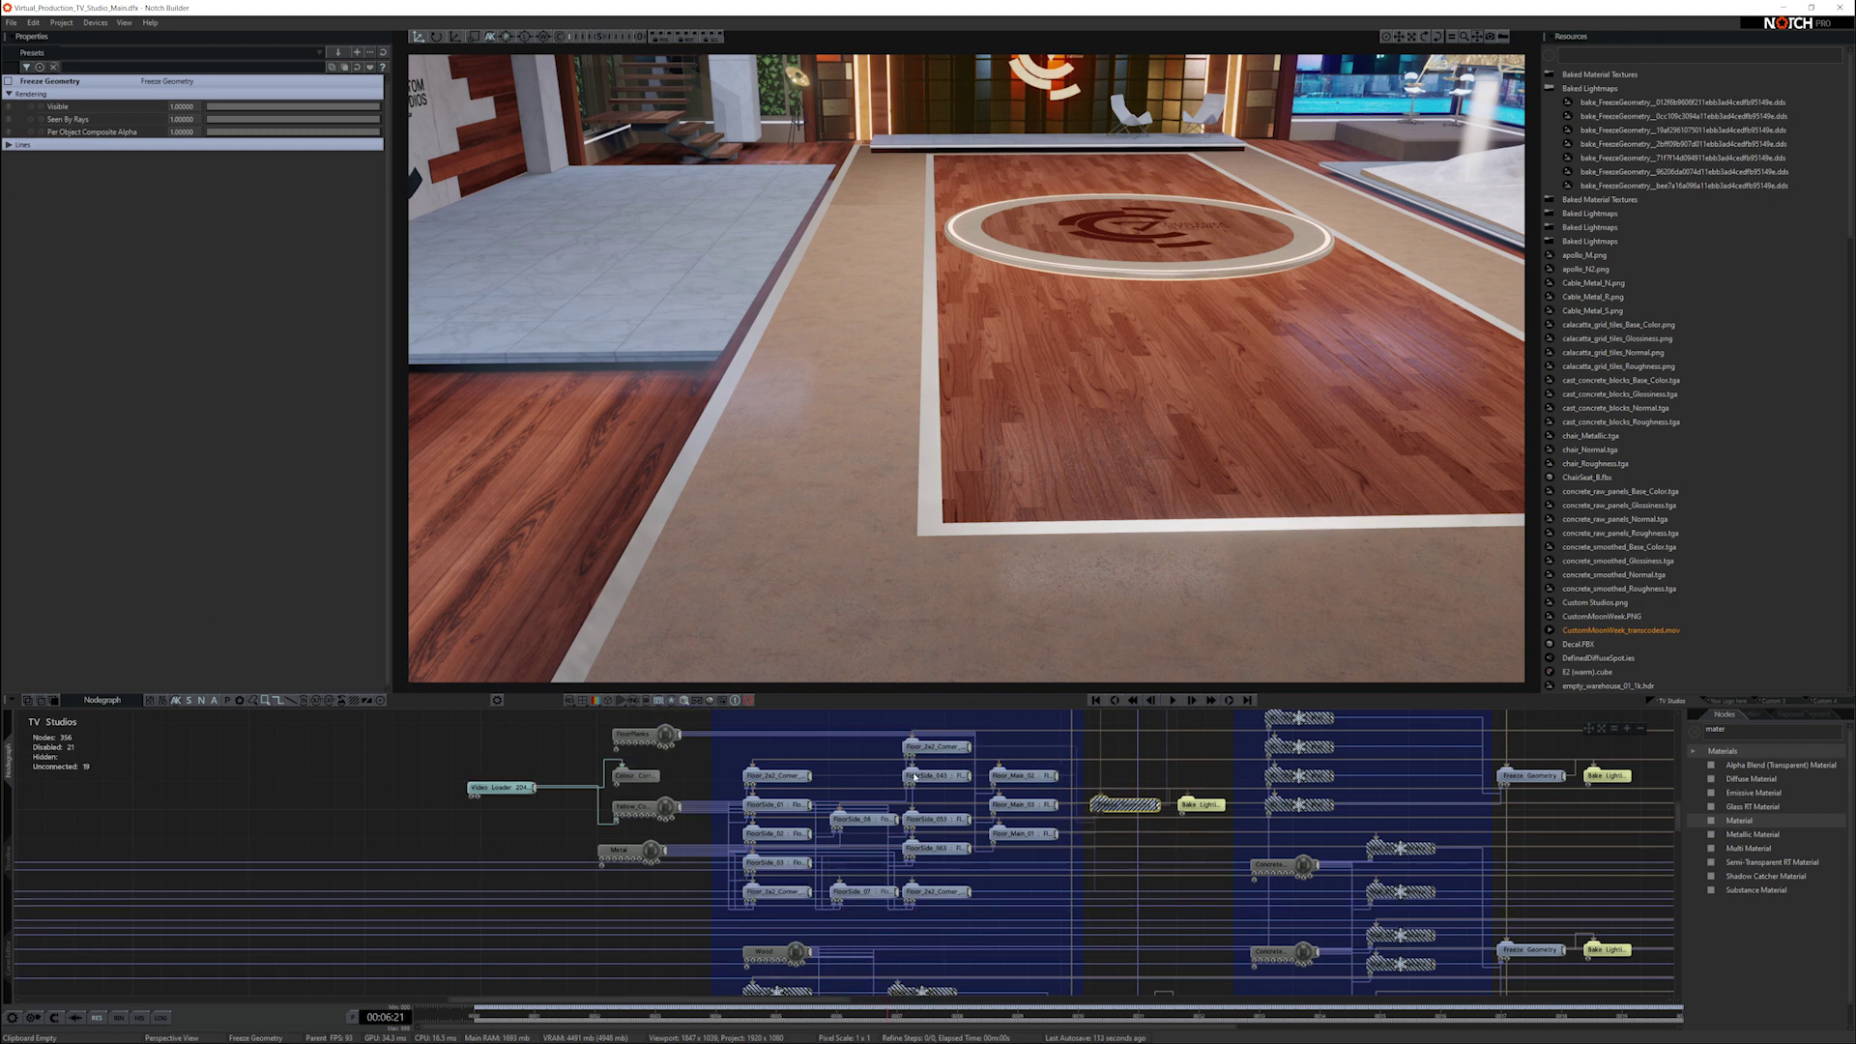
pyautogui.hotkey('ctrl', 'e')
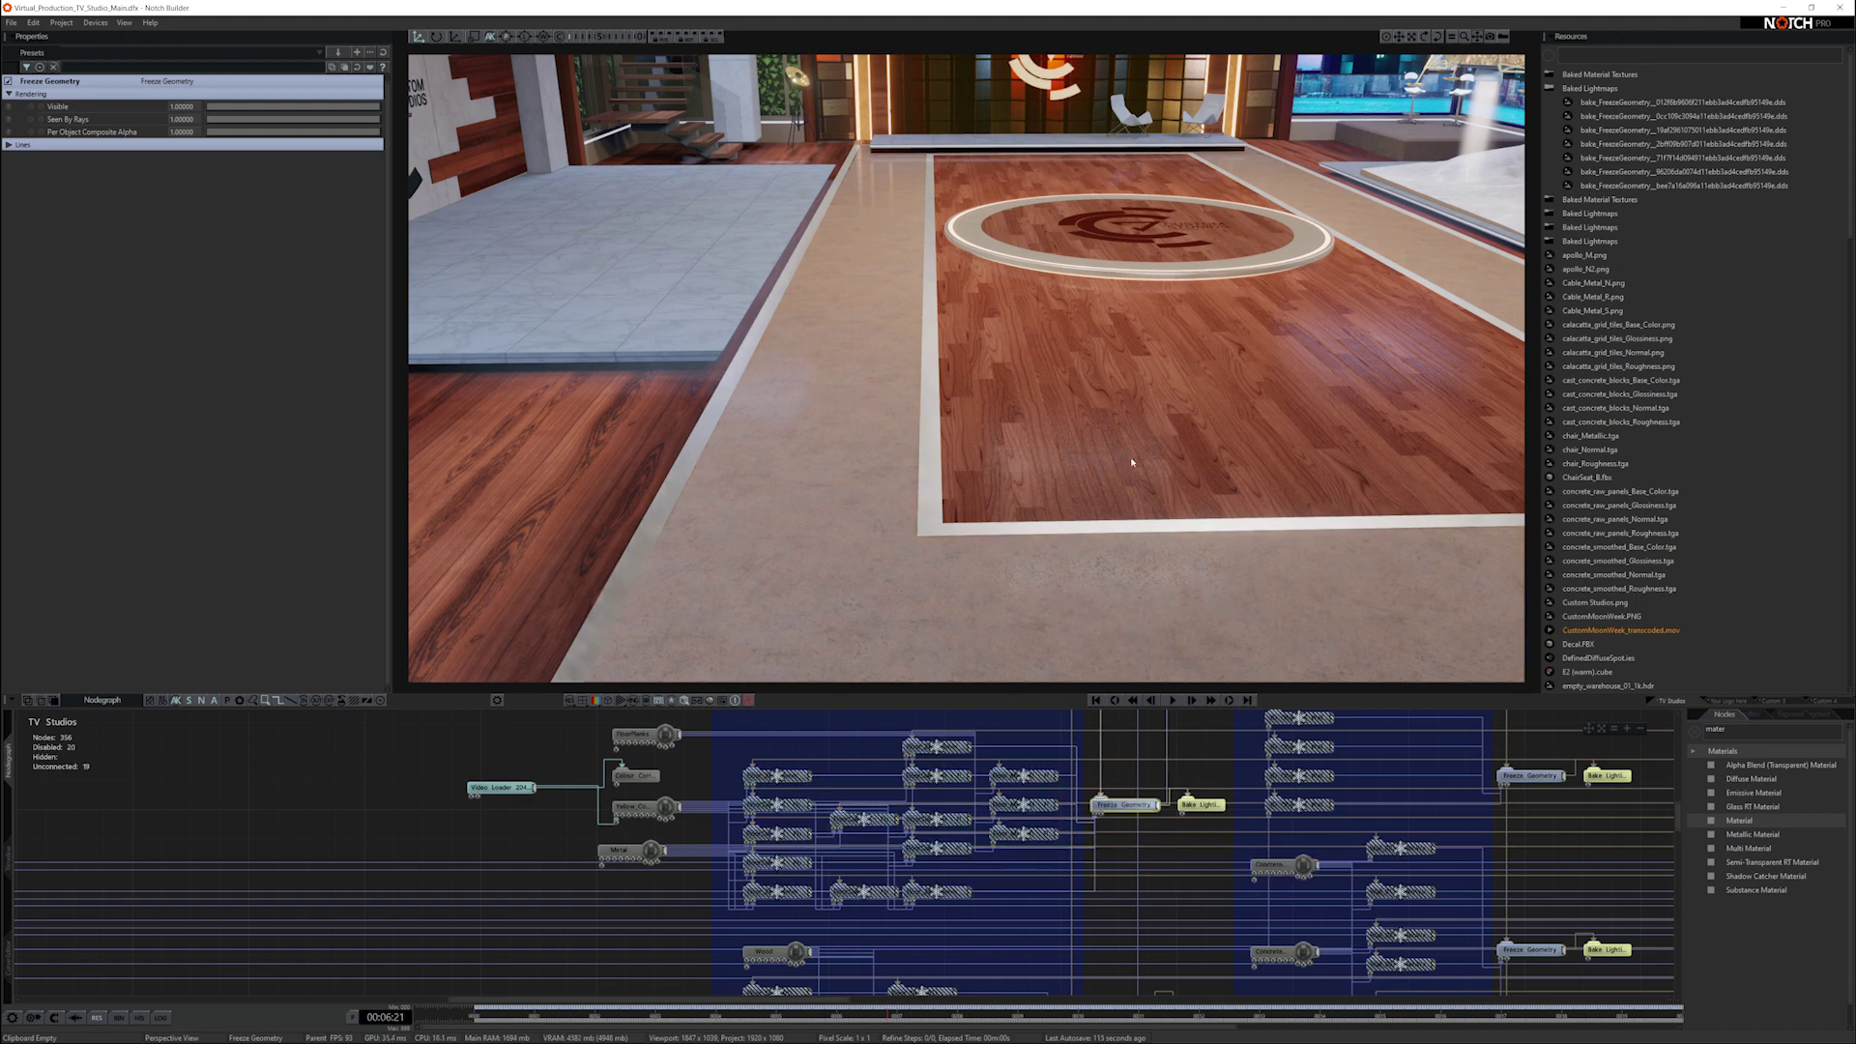
pyautogui.keyDown('alt'); pyautogui.moveTo(1140, 469); pyautogui.dragTo(1075, 449); pyautogui.keyUp('alt')
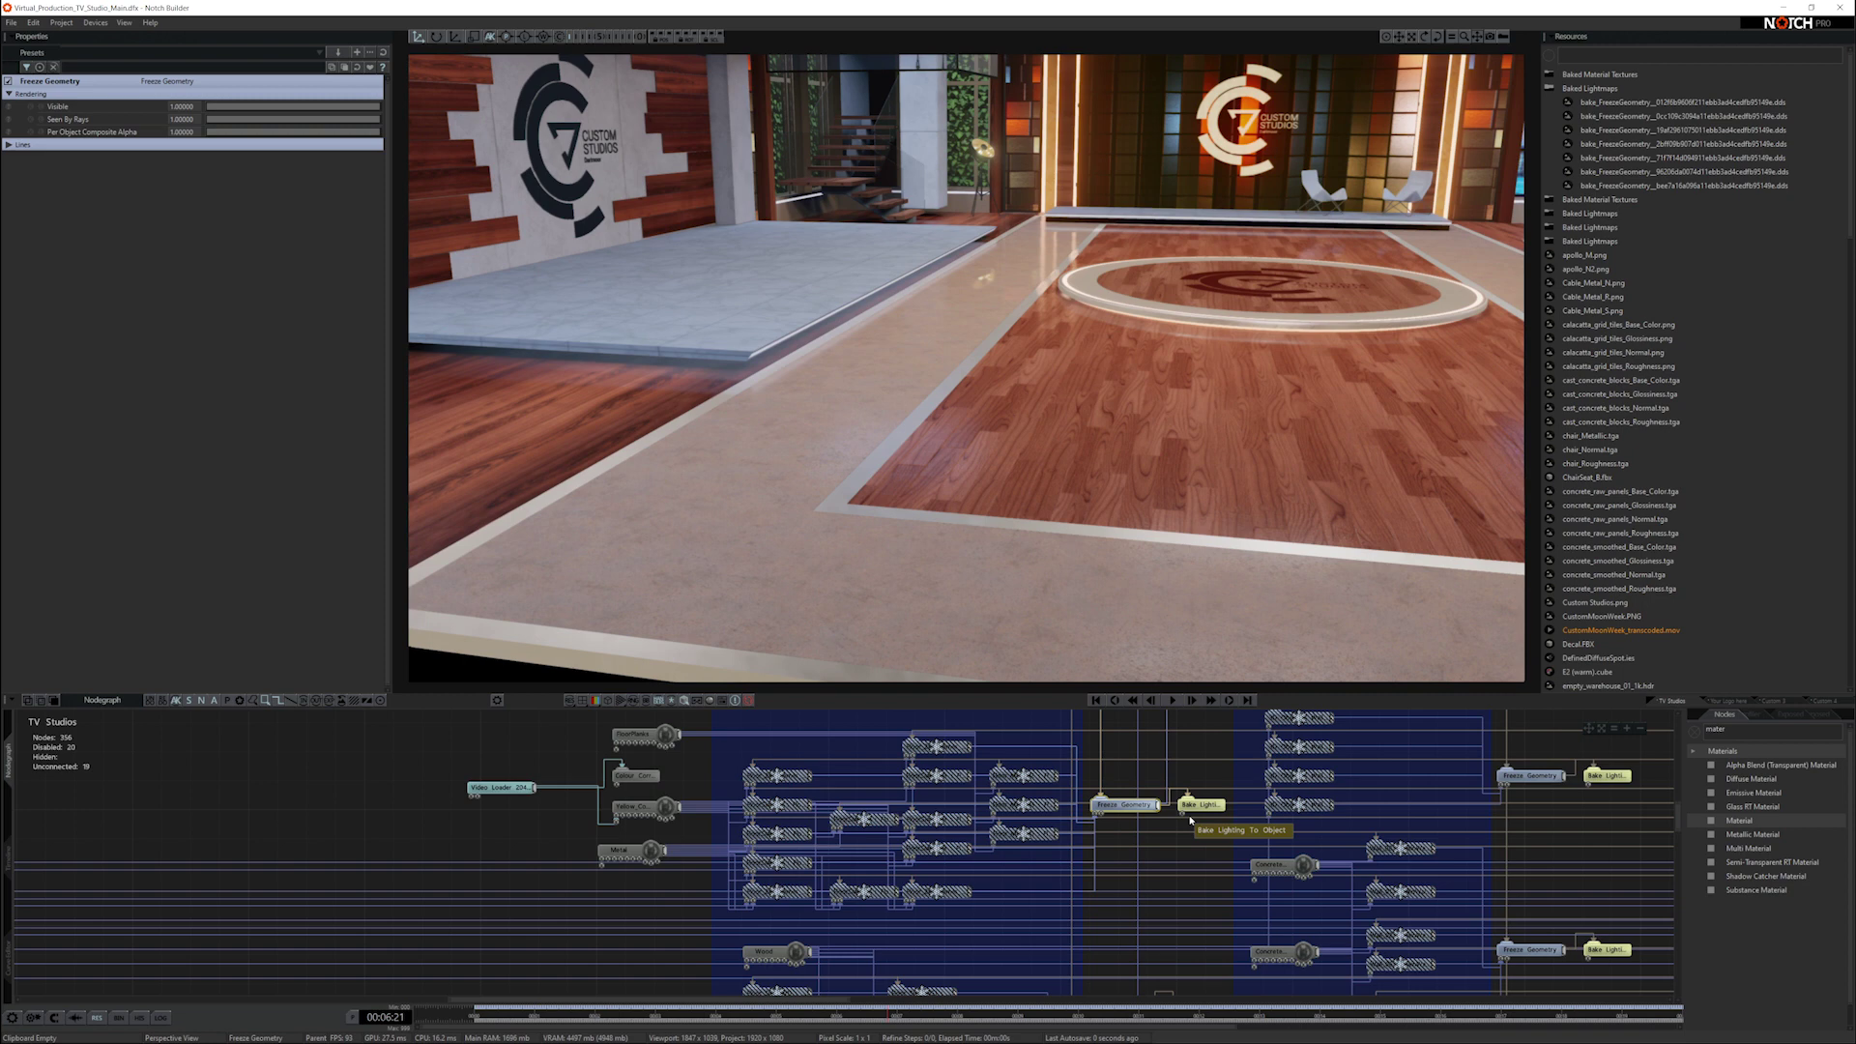
# Step: Disable the floor's Freeze Geometry node and raise the front main floor panel above the surrounding floor
pyautogui.click(978, 818)
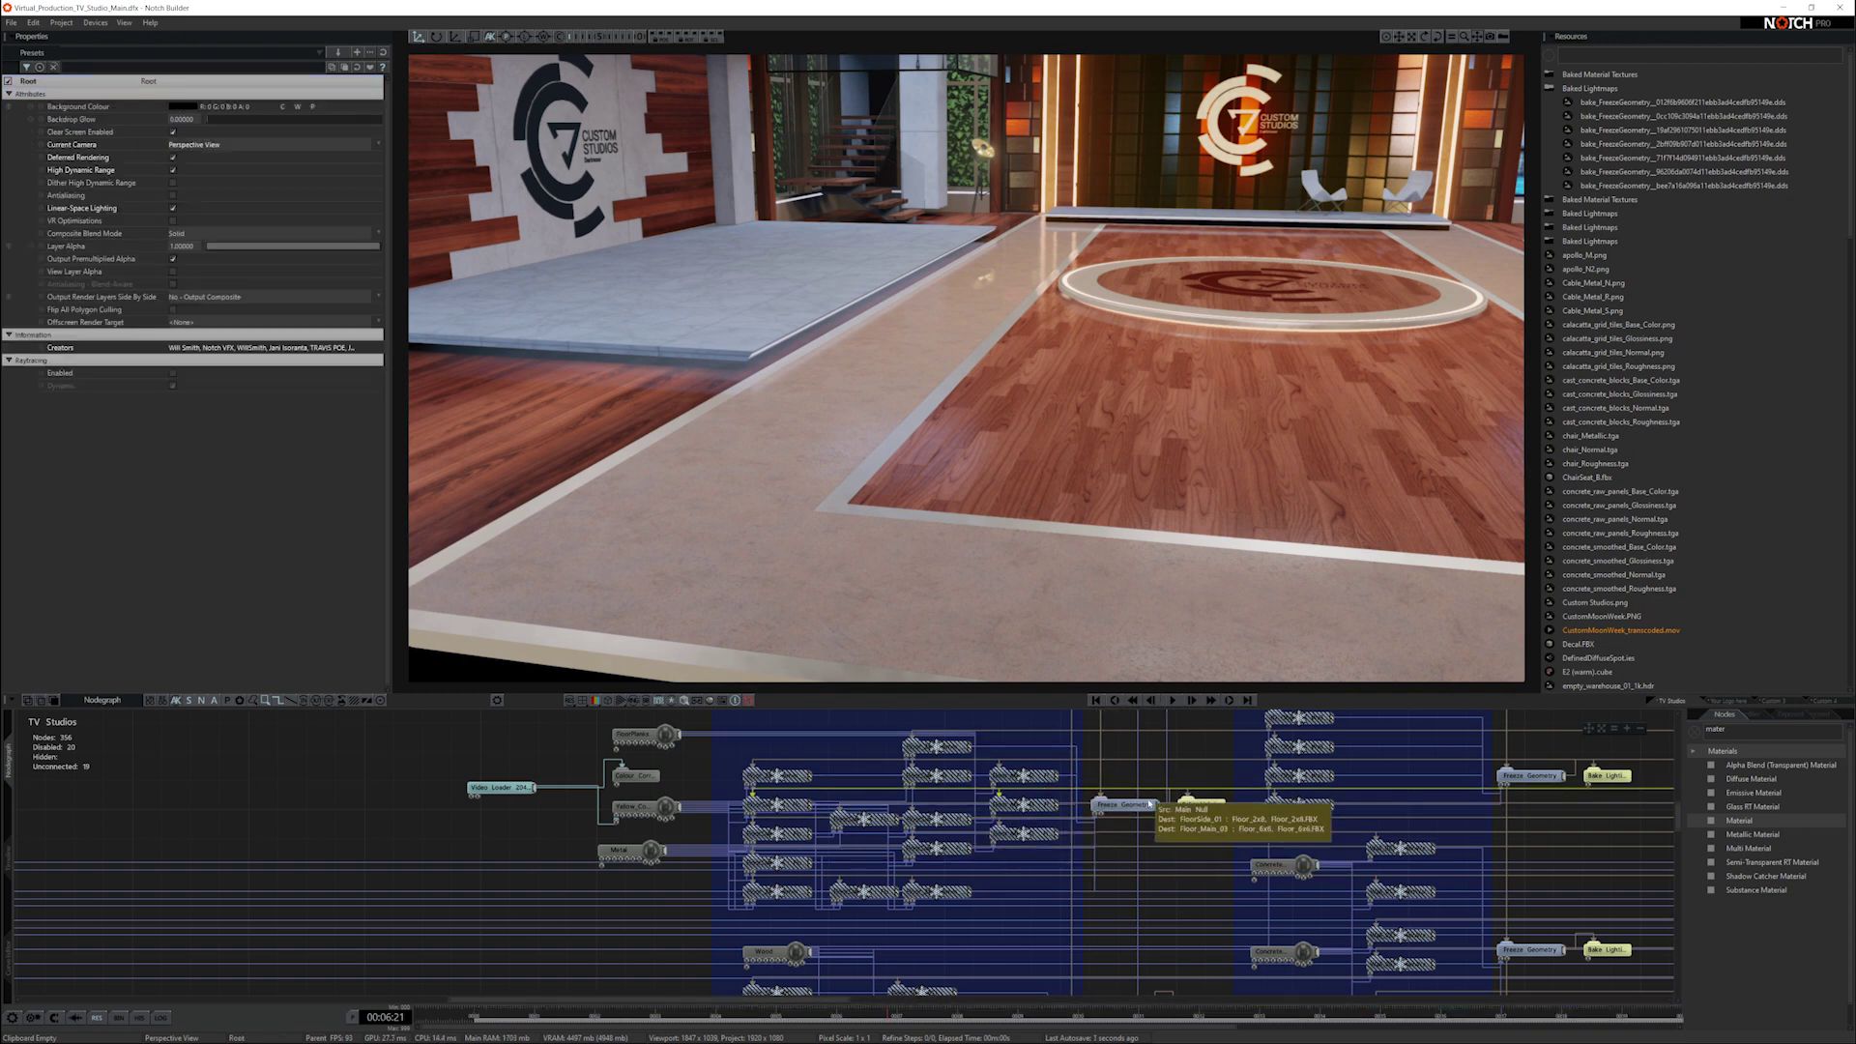
pyautogui.click(1141, 805)
pyautogui.press('d')
pyautogui.click(938, 460)
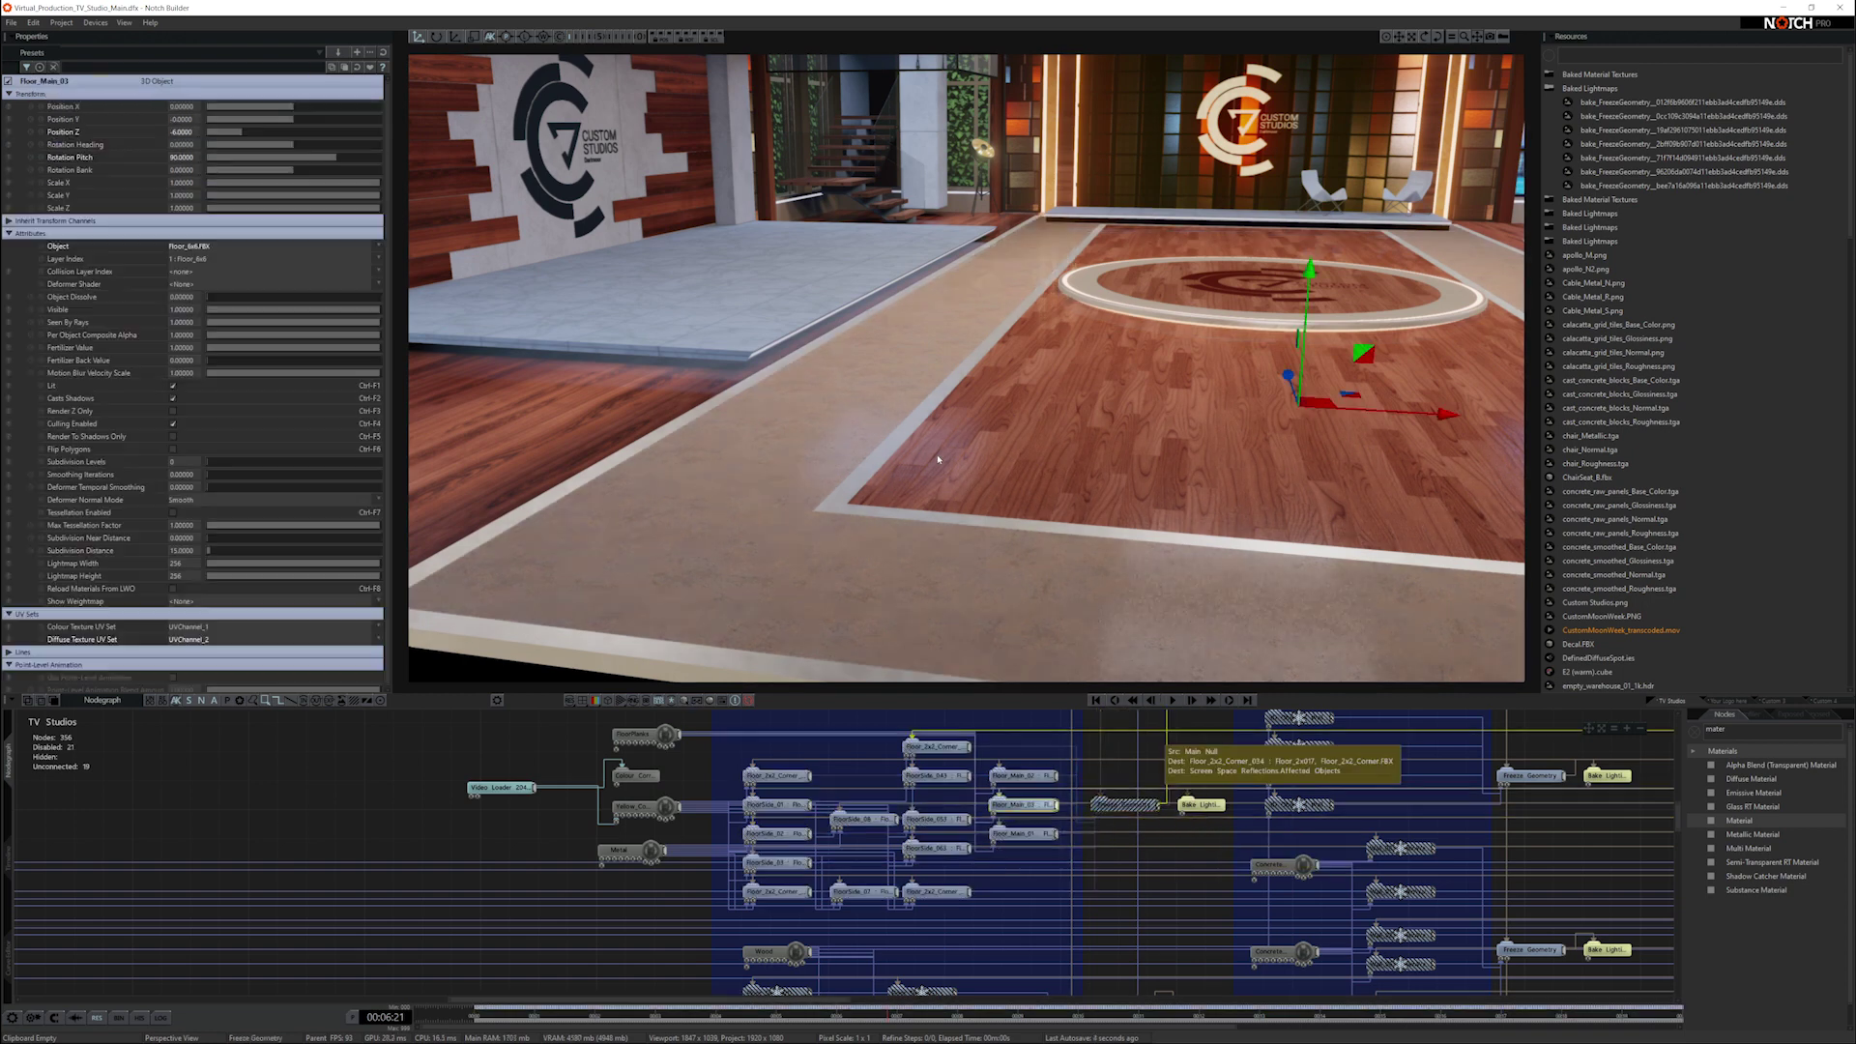
pyautogui.moveTo(1311, 326); pyautogui.dragTo(1310, 282)
# Step: Turn the floor's Freeze Geometry node back on
pyautogui.click(1115, 817)
pyautogui.click(1118, 812)
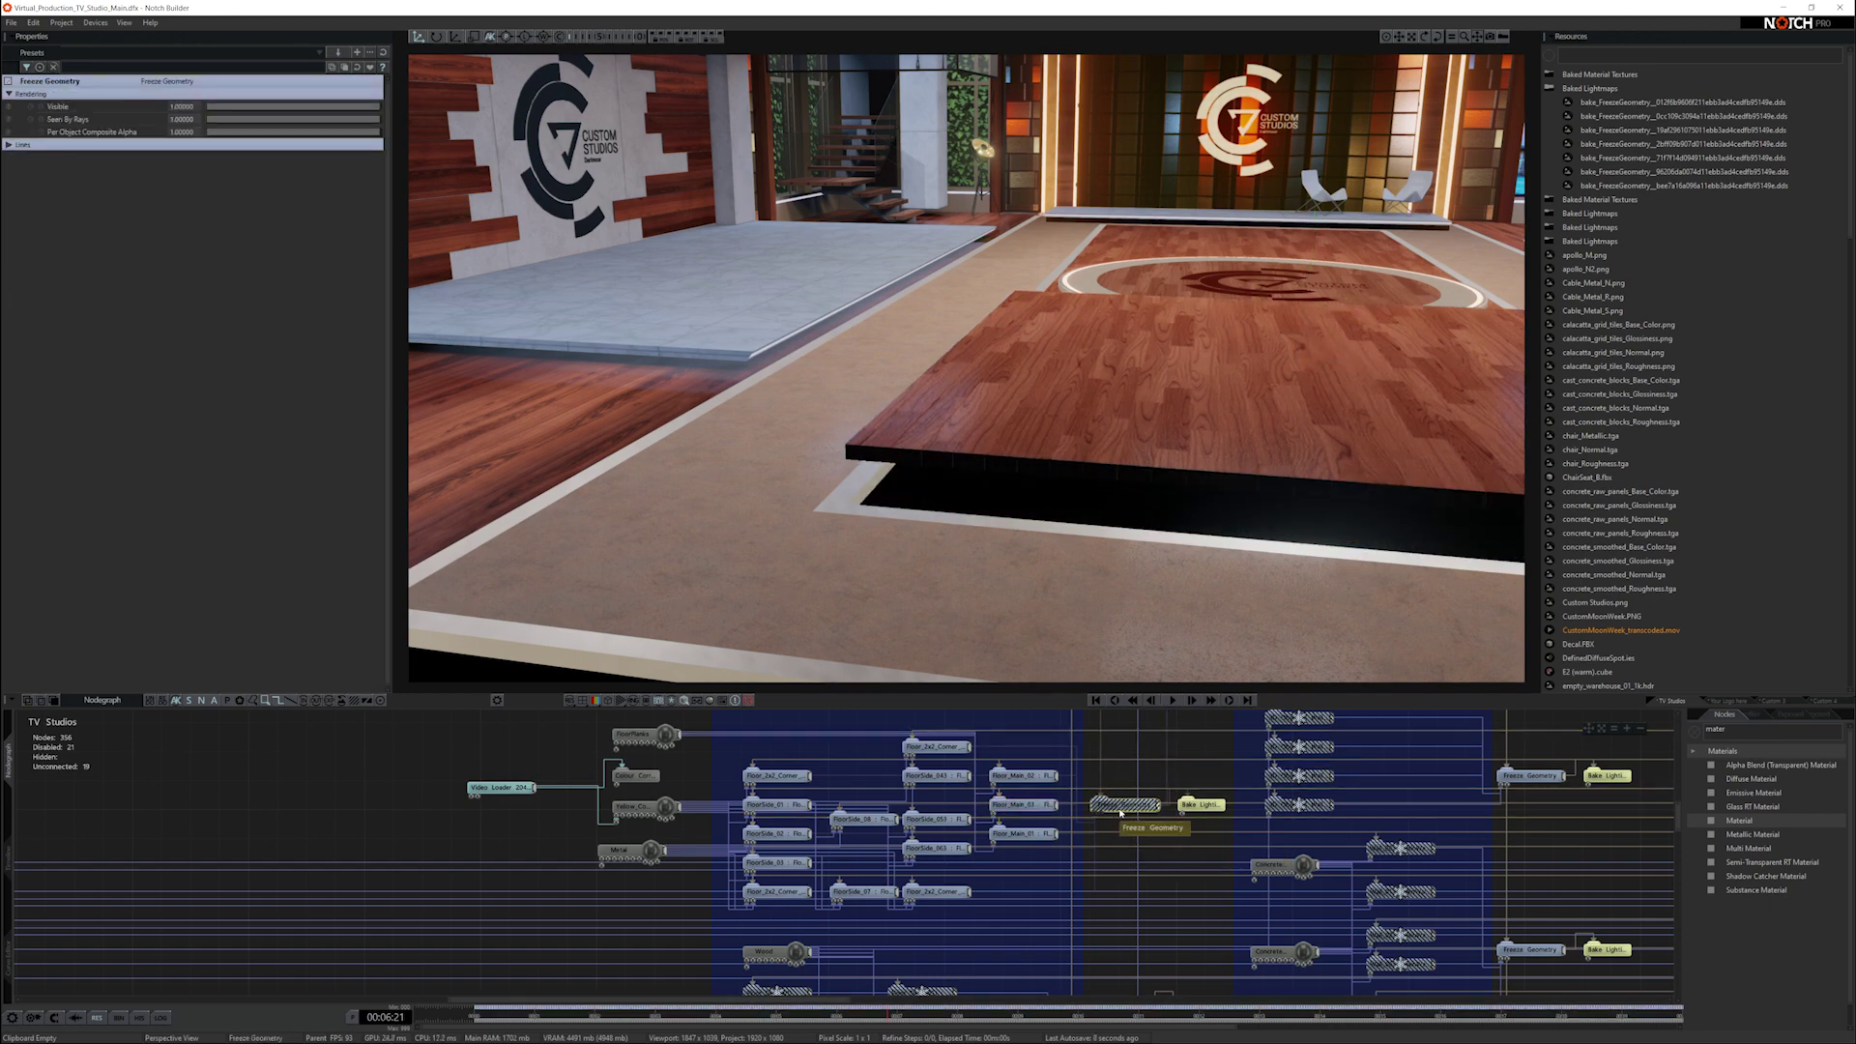
pyautogui.press('d')
# Step: Examine the raised side stage and its logo wall with the Stage_Wall_Main_01 object selected
pyautogui.moveTo(1181, 609); pyautogui.dragTo(1061, 648, button='right')
pyautogui.moveTo(1338, 500); pyautogui.dragTo(1160, 537)
pyautogui.moveTo(1160, 536); pyautogui.dragTo(1028, 485, button='right')
pyautogui.scroll(-5, 1035, 497)
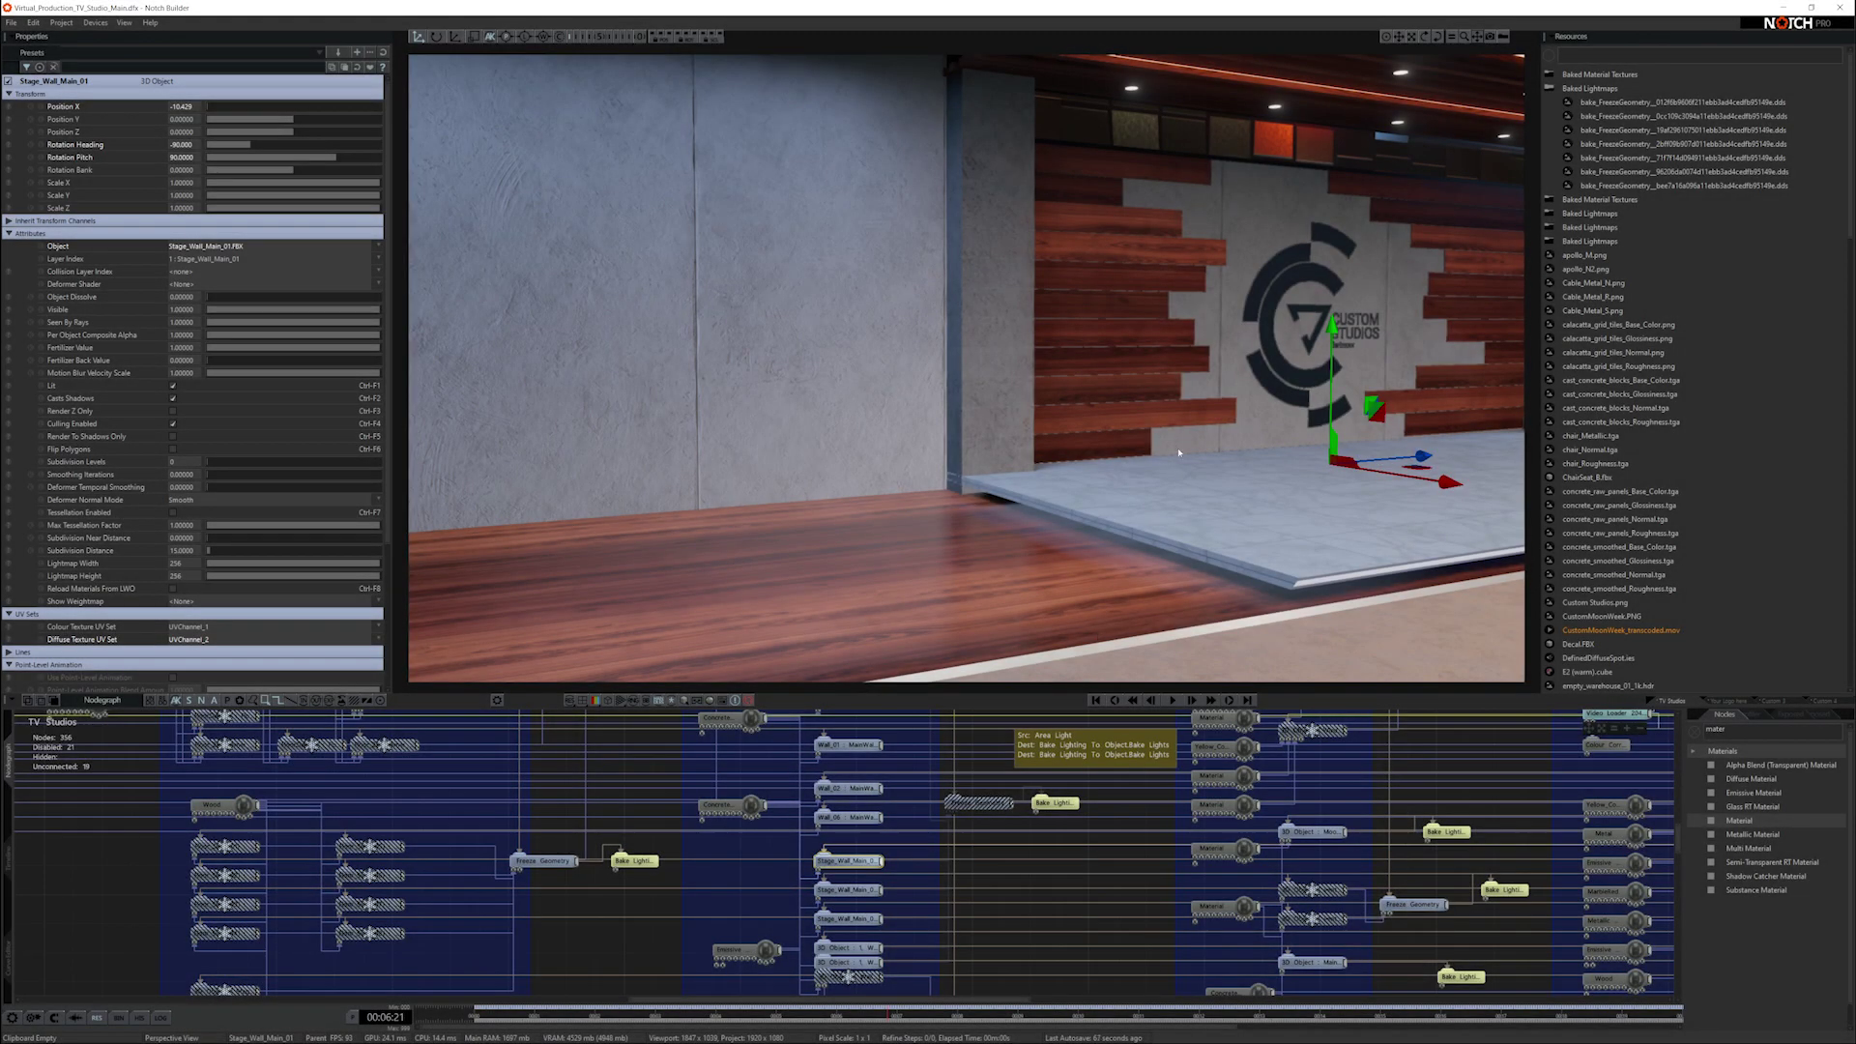
pyautogui.moveTo(1179, 452); pyautogui.dragTo(1085, 514)
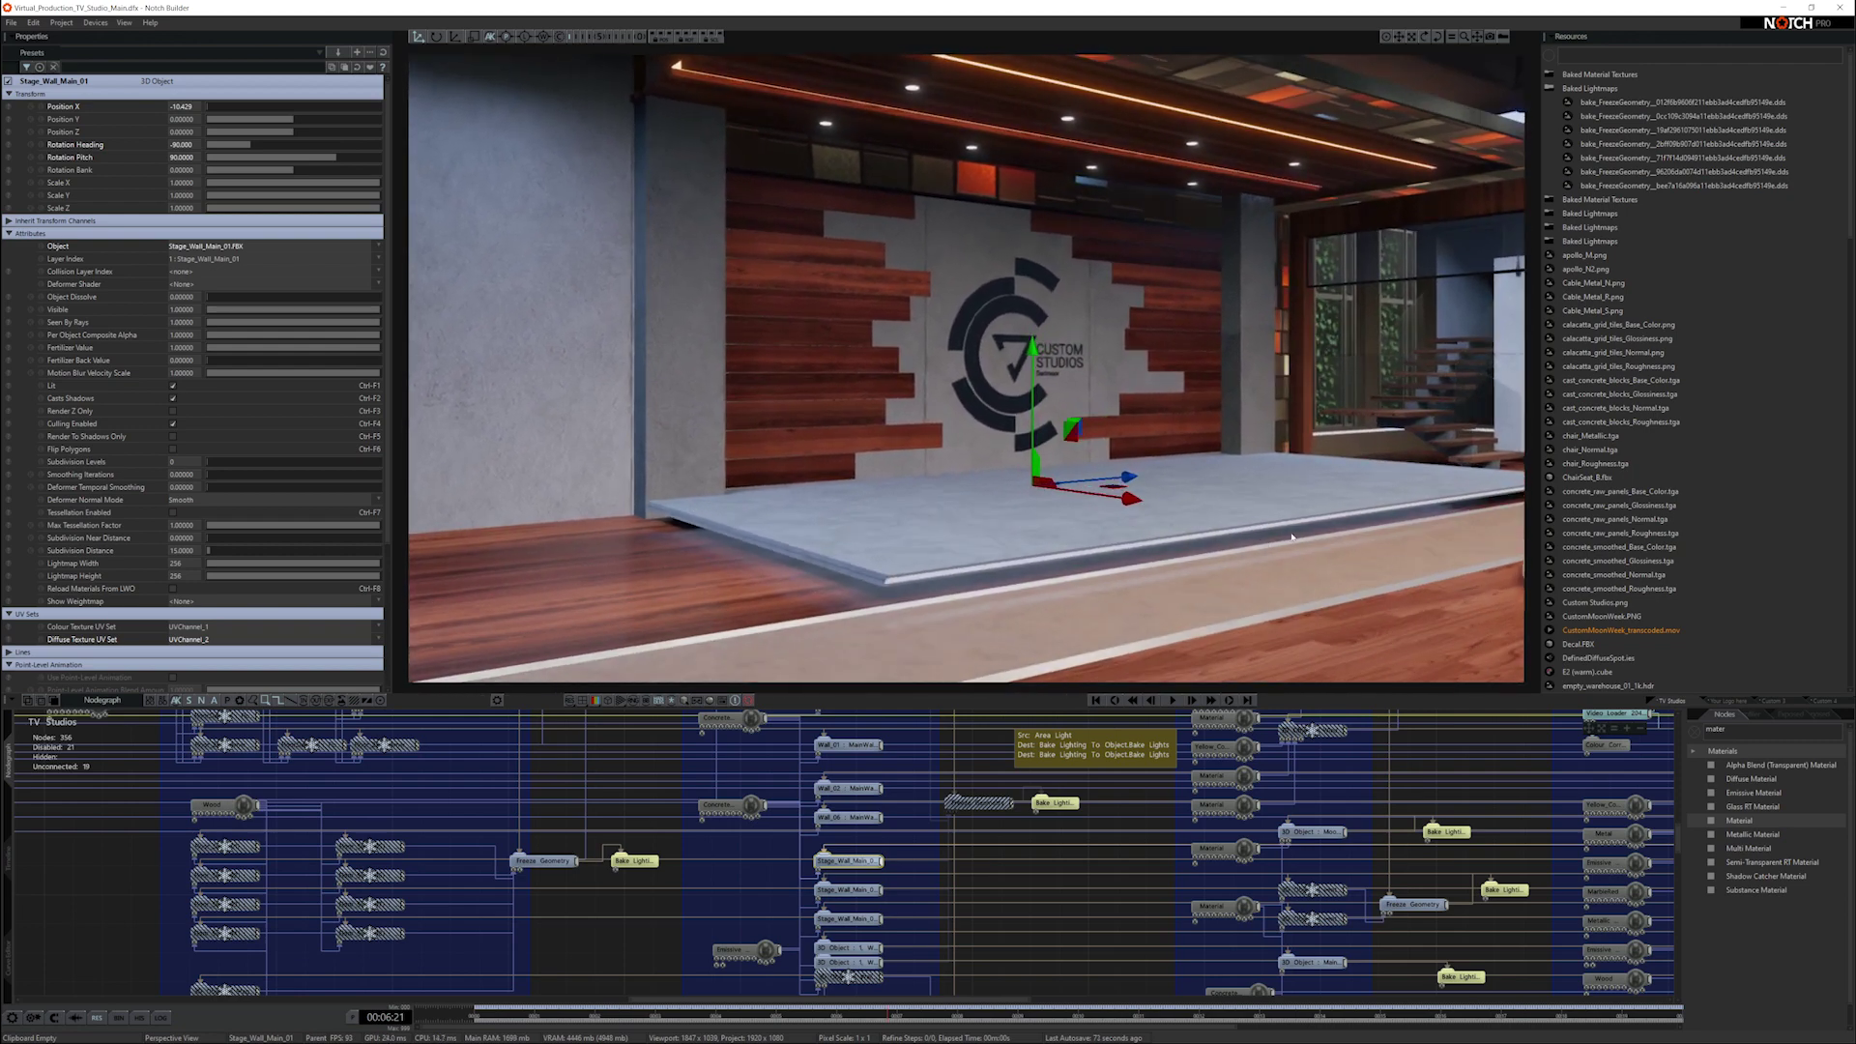
# Step: Turn the side stage wall's Freeze Geometry node back on
pyautogui.click(996, 808)
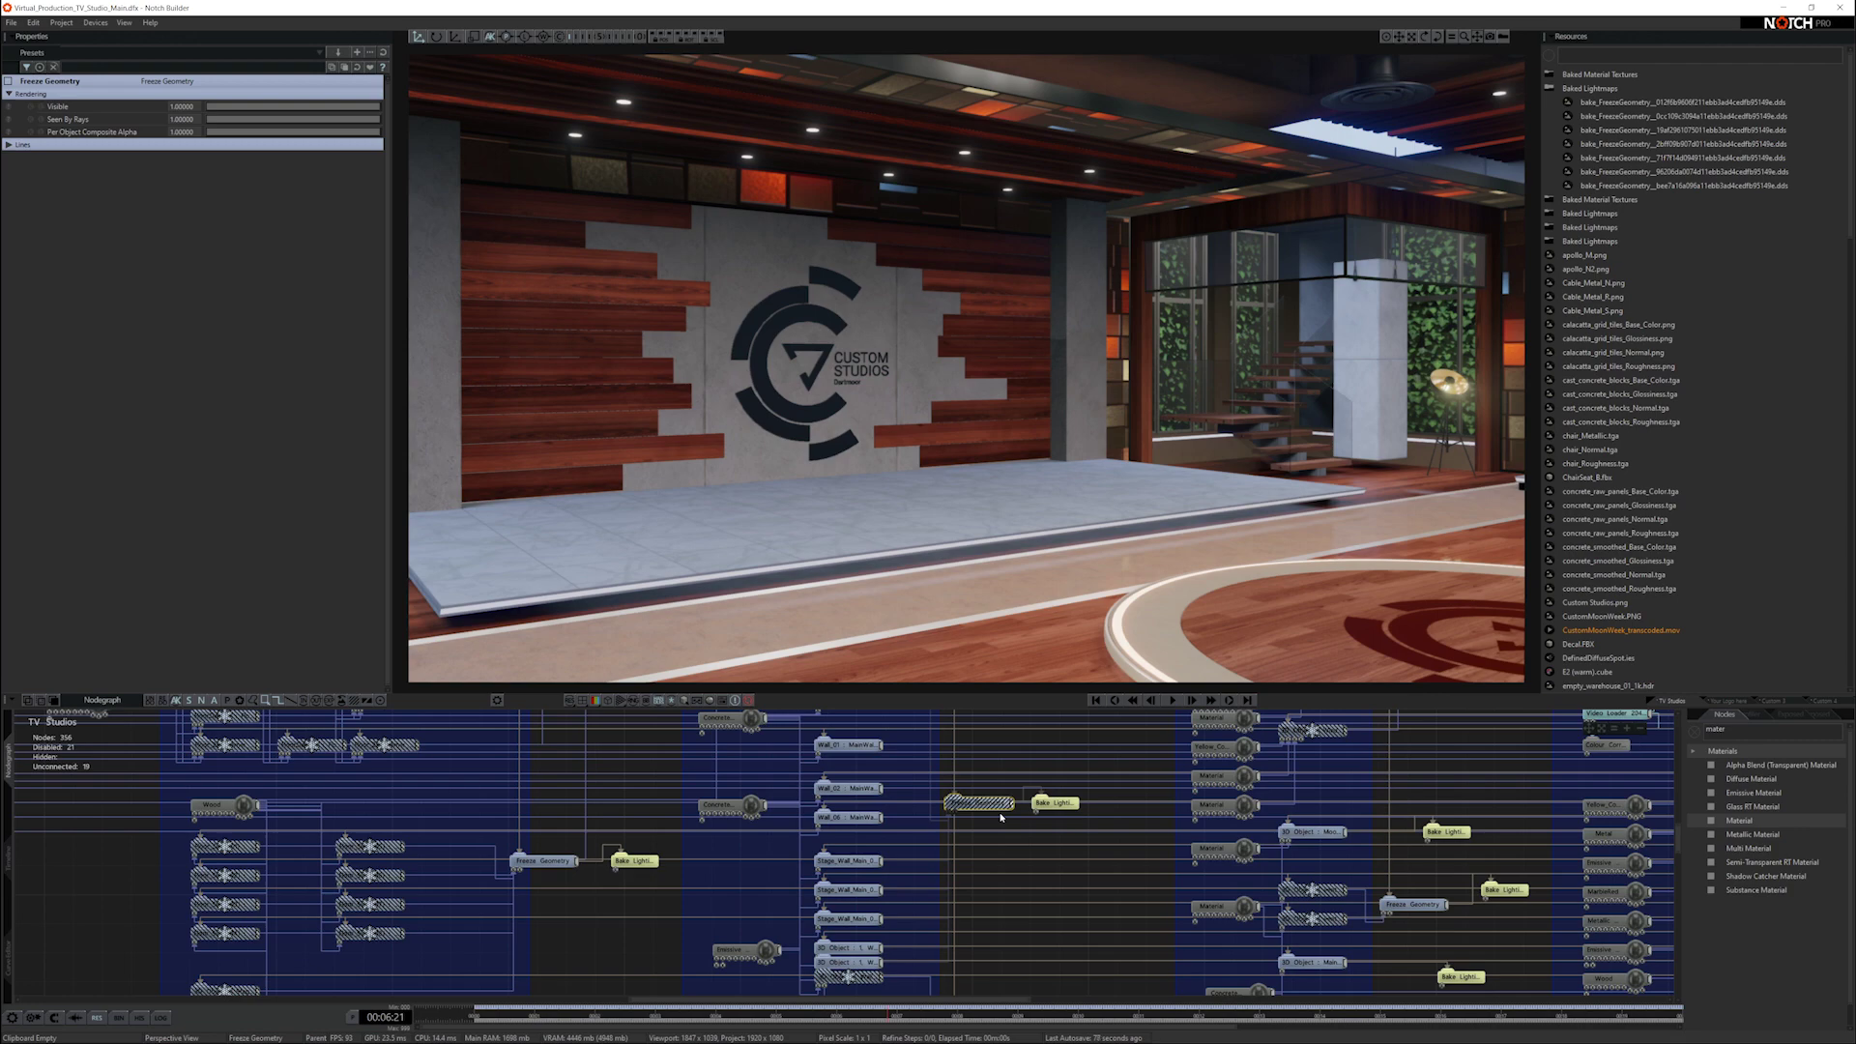
pyautogui.press('d')
pyautogui.moveTo(1053, 541)
pyautogui.mouseDown()
pyautogui.moveTo(1097, 541)
pyautogui.moveTo(1034, 551)
pyautogui.mouseUp()
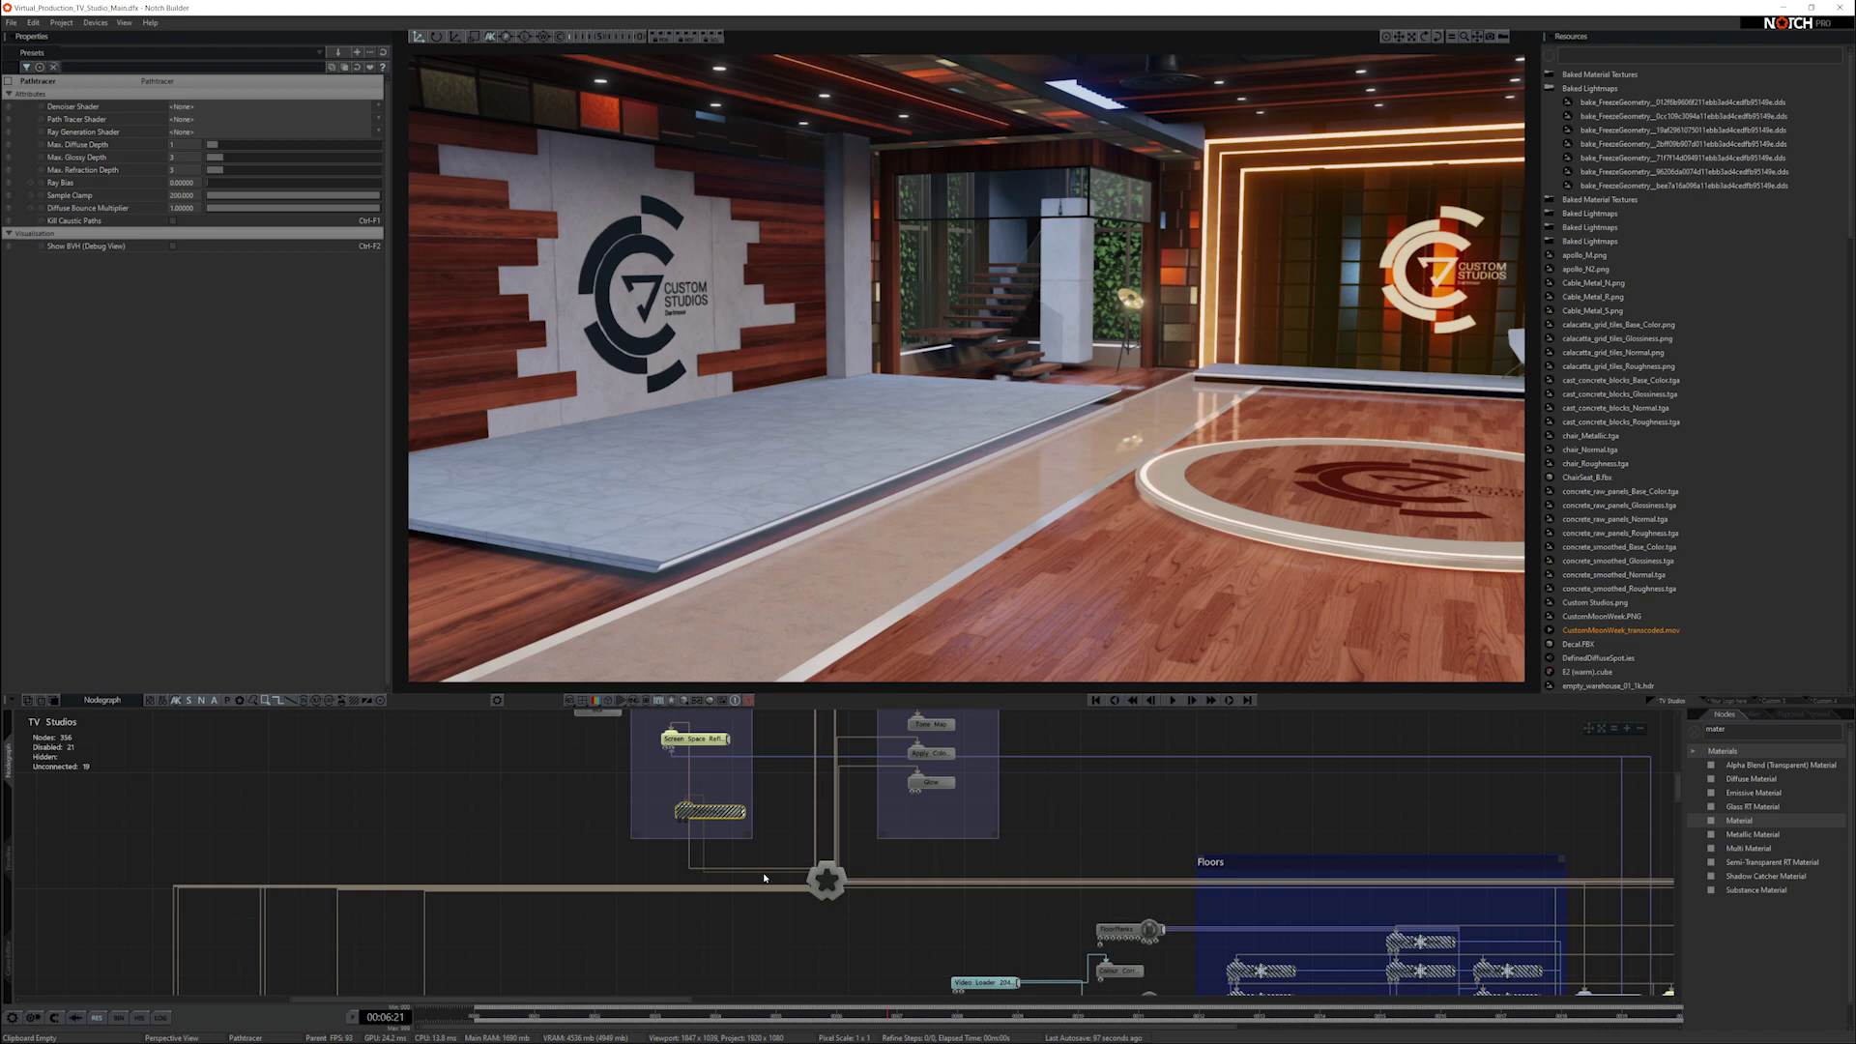
# Step: Enable the Pathtracer node and switch off the viewport's refined rendering
pyautogui.hotkey('ctrl', 'e')
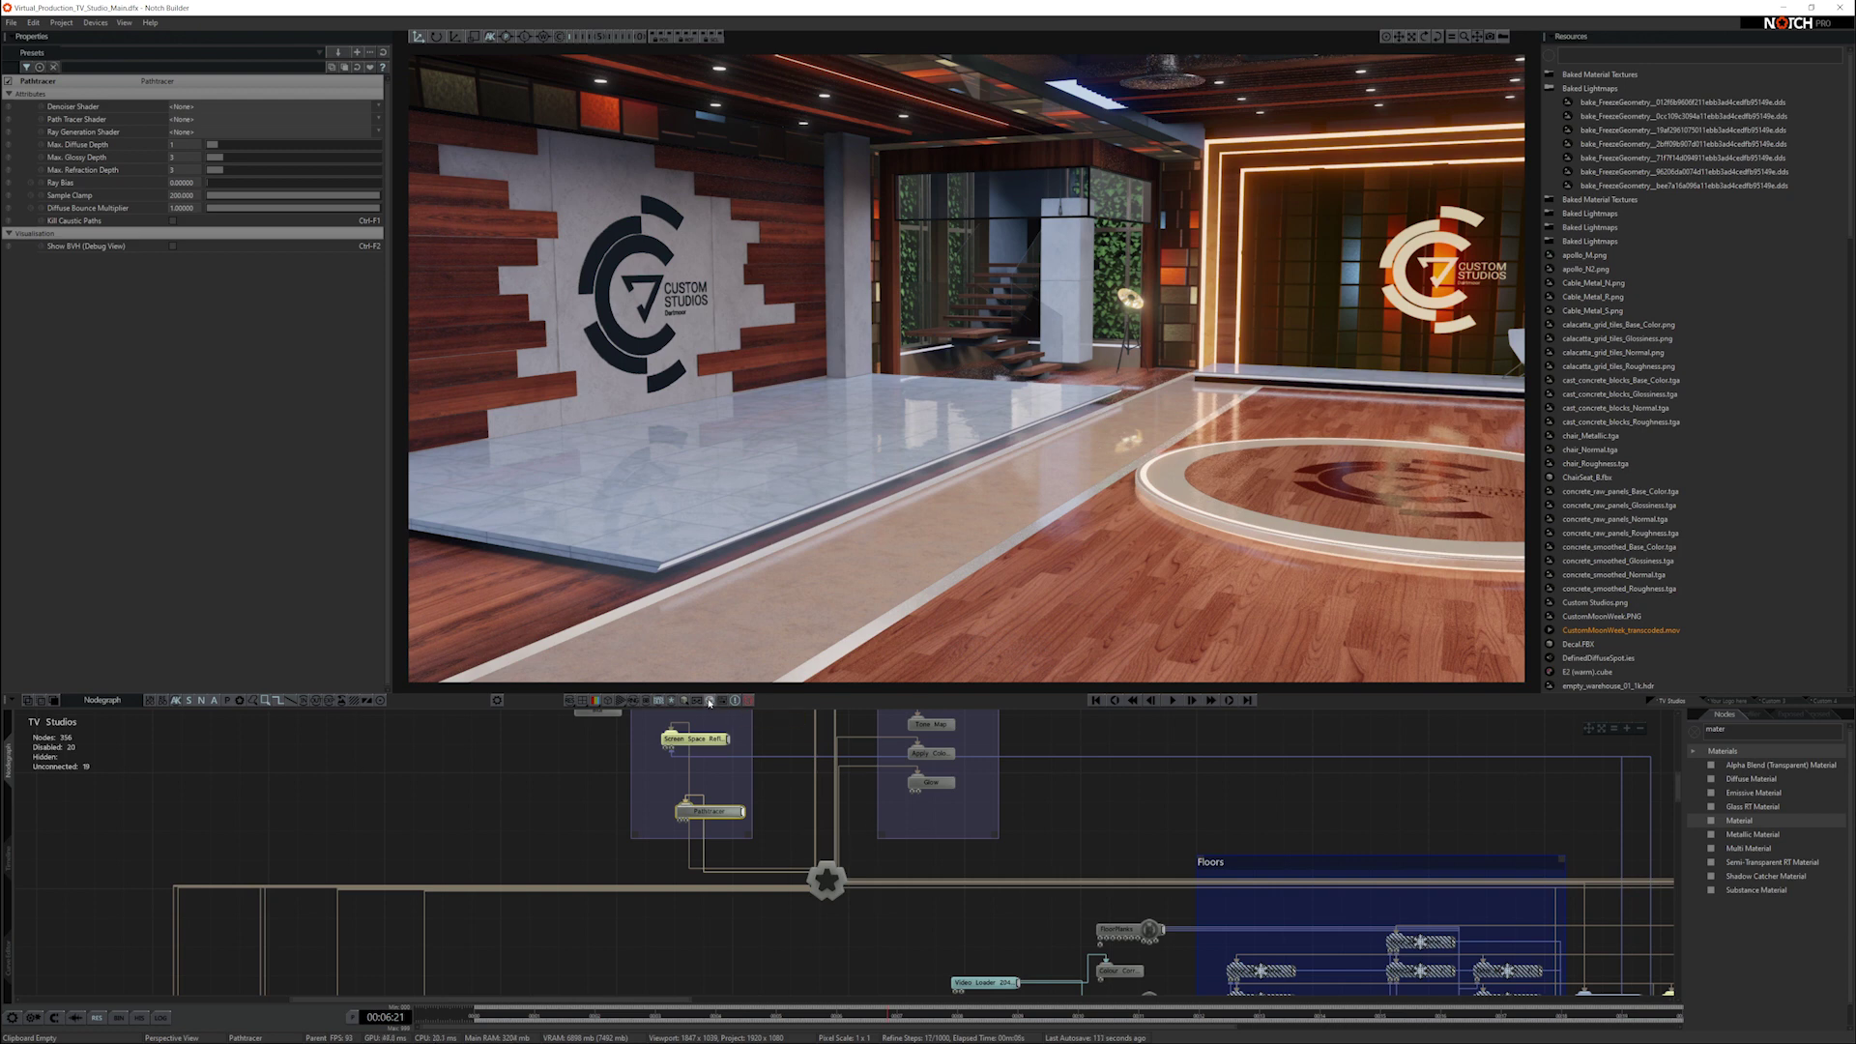
pyautogui.click(709, 701)
# Step: Examine the settings of the floor's Bake Lighting To Object node beside its Freeze Geometry node
pyautogui.moveTo(1170, 876); pyautogui.dragTo(1168, 850, button='middle')
pyautogui.moveTo(1471, 928); pyautogui.dragTo(934, 799, button='middle')
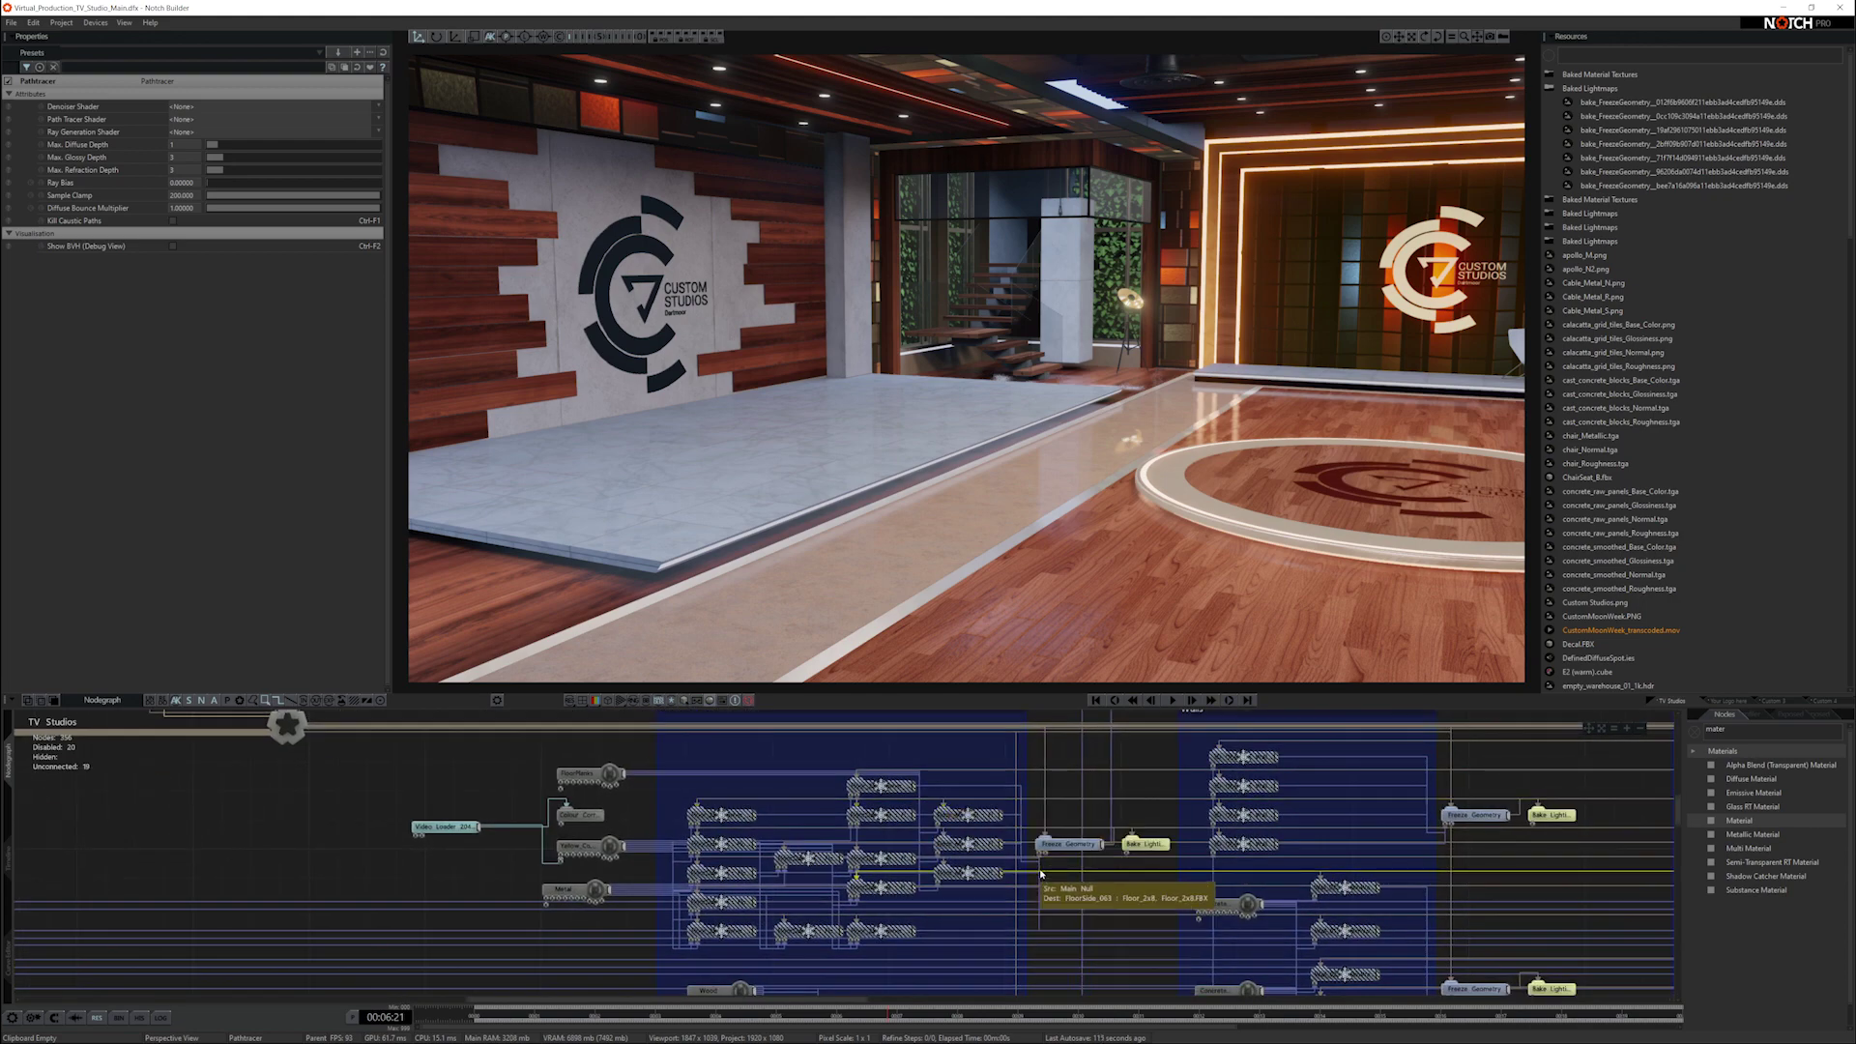
pyautogui.moveTo(1157, 892); pyautogui.dragTo(1051, 870, button='middle')
pyautogui.click(1051, 868)
pyautogui.click(1048, 826)
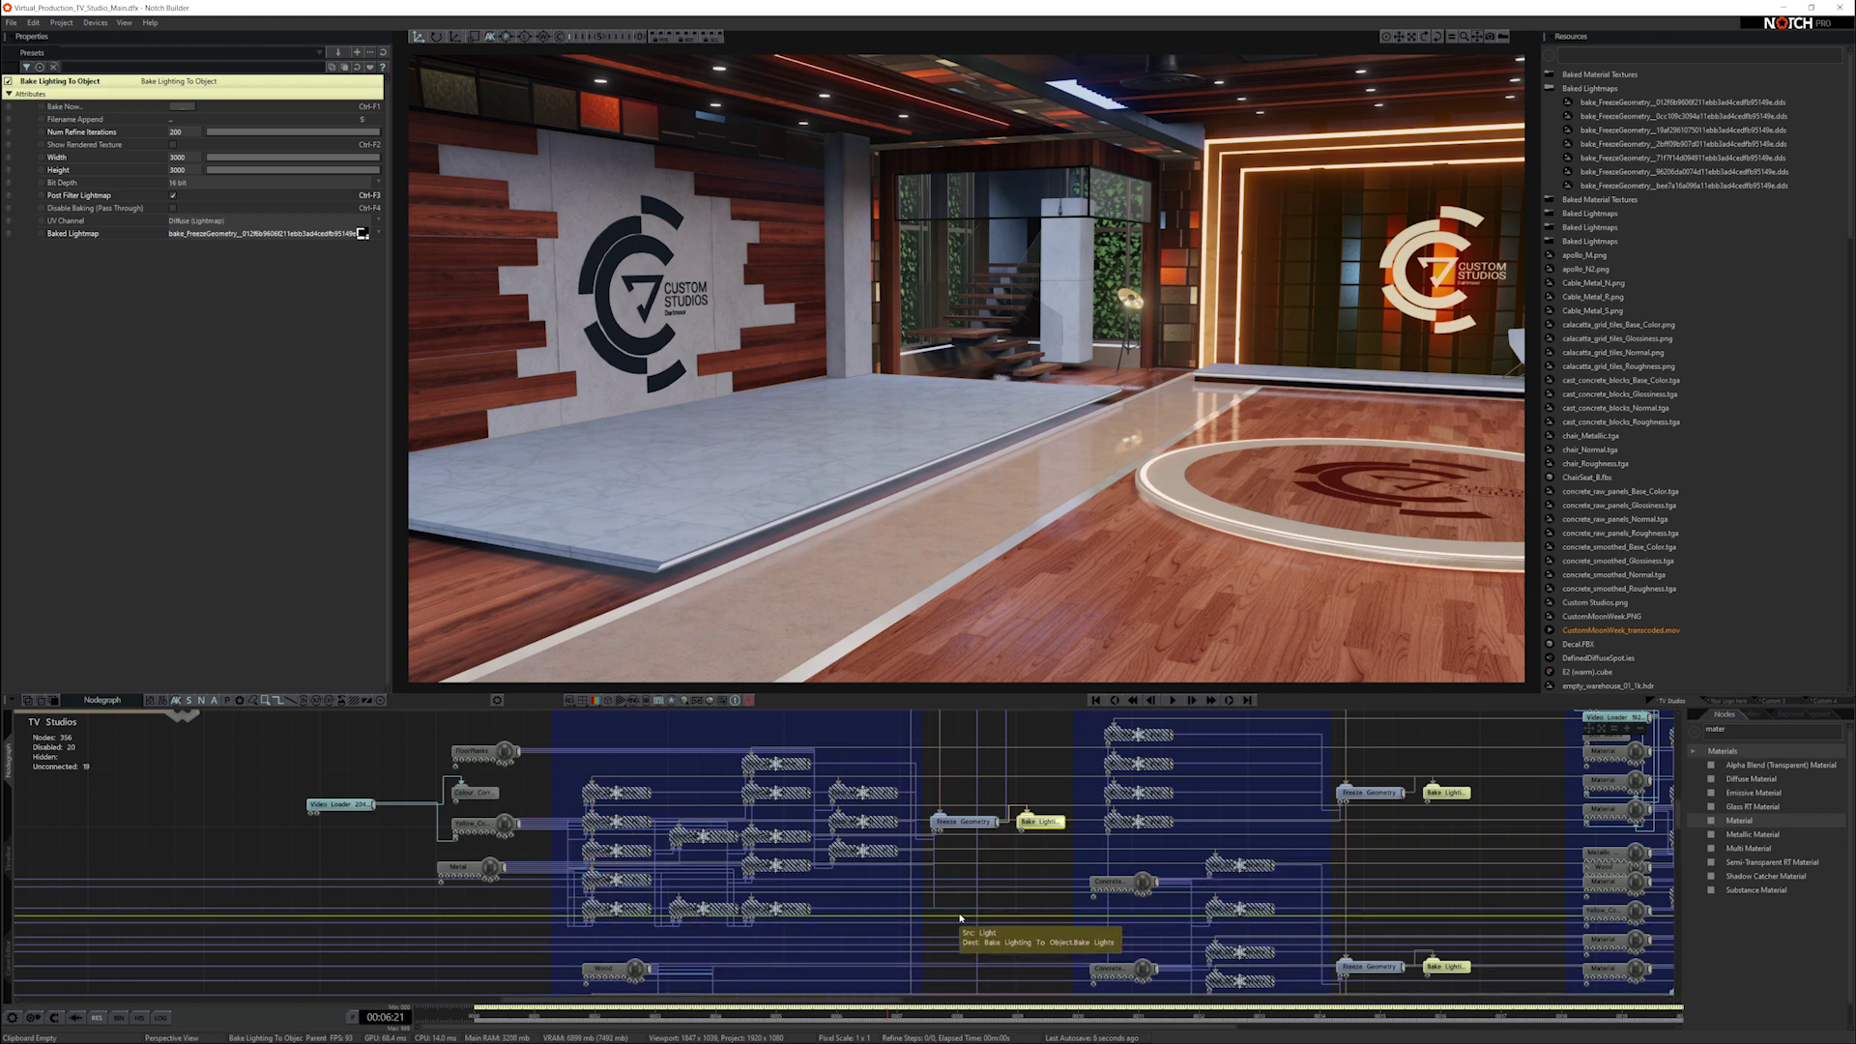
pyautogui.click(955, 823)
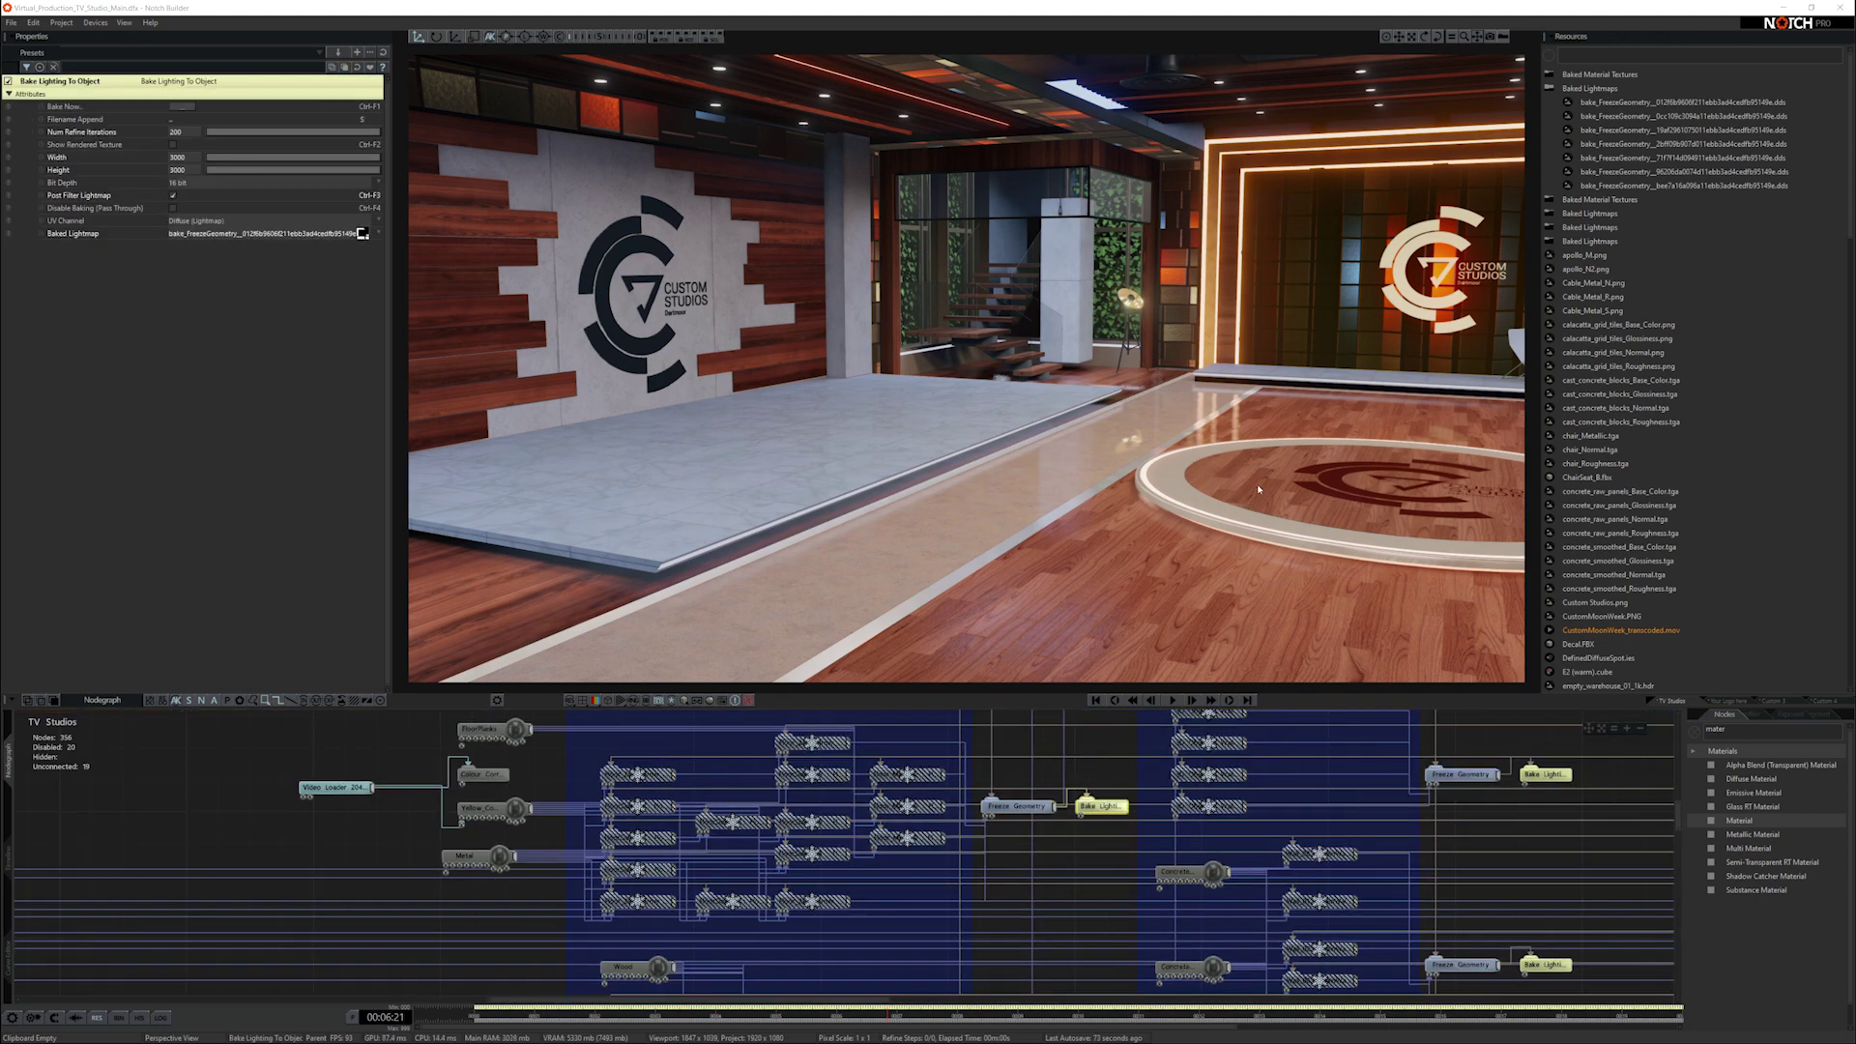
# Step: Raise the lunar rover above the moon surface to a Position Y of about 1.25
pyautogui.moveTo(1257, 487); pyautogui.dragTo(1057, 542, button='right')
pyautogui.moveTo(1057, 543); pyautogui.dragTo(767, 498)
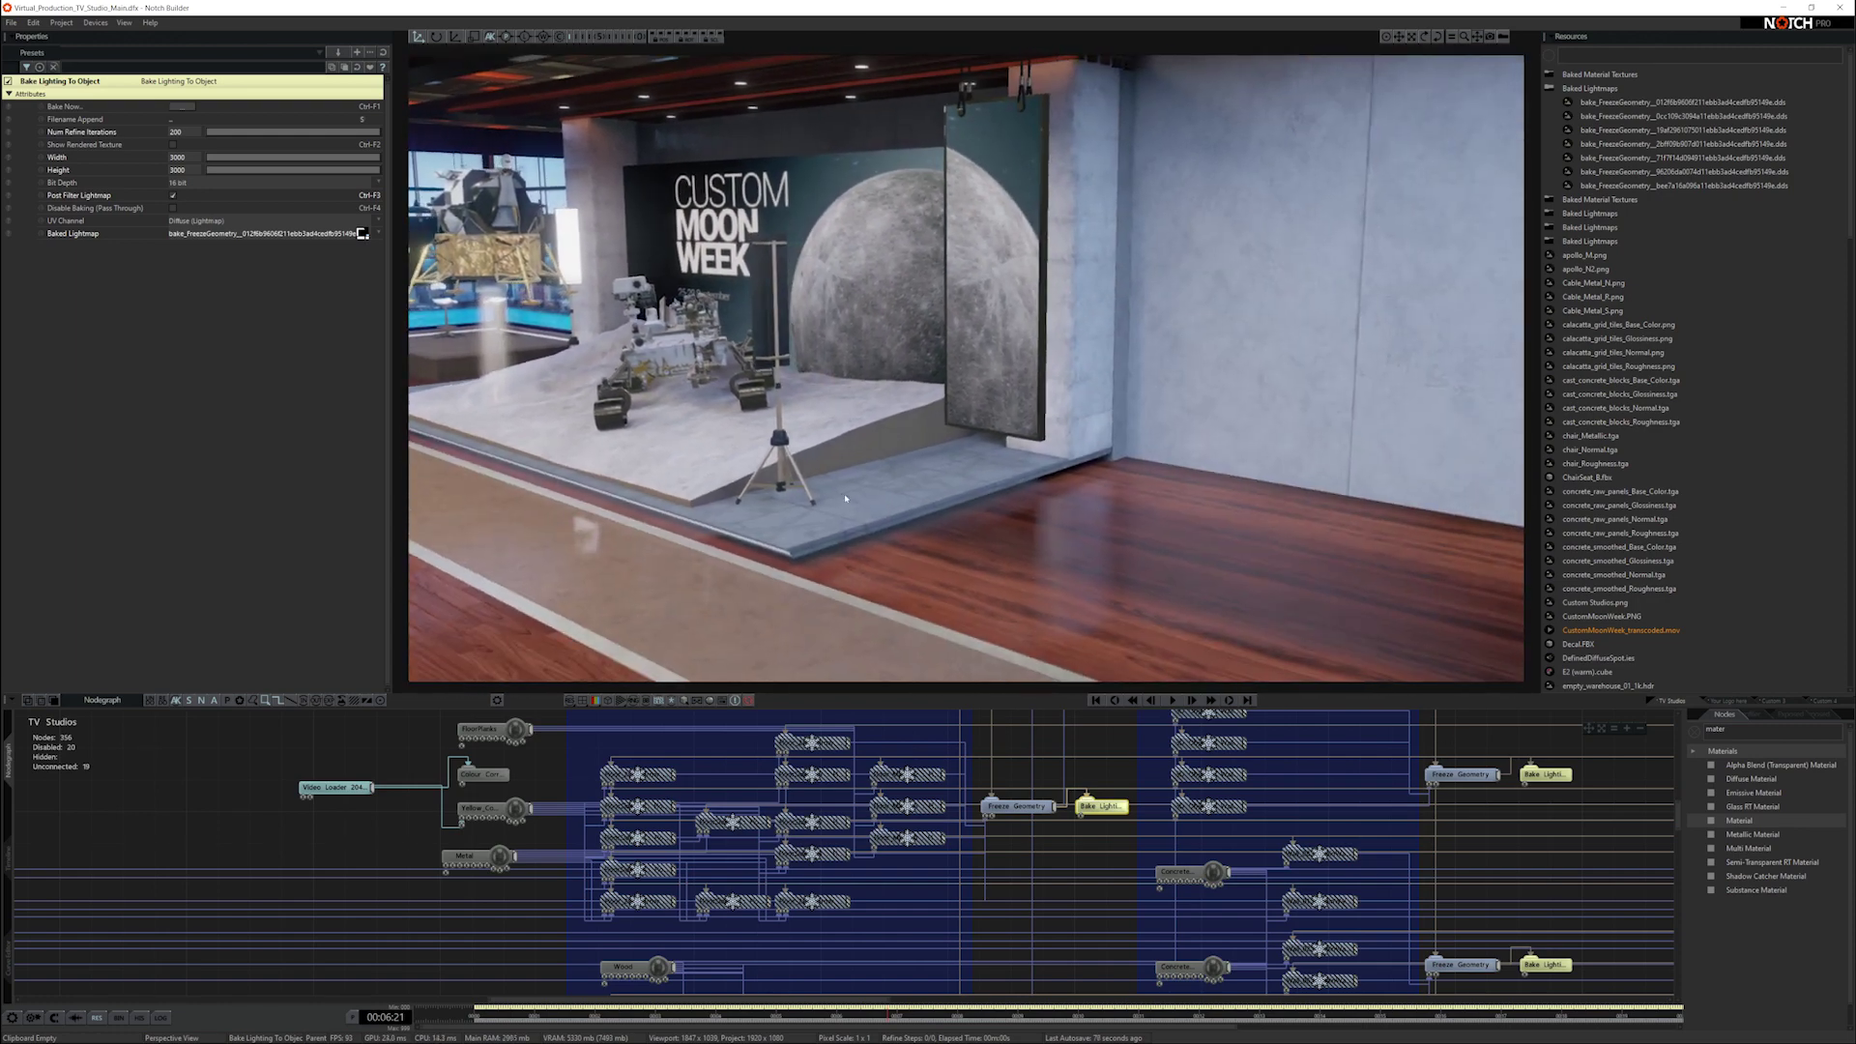
pyautogui.moveTo(845, 499); pyautogui.dragTo(1116, 479, button='middle')
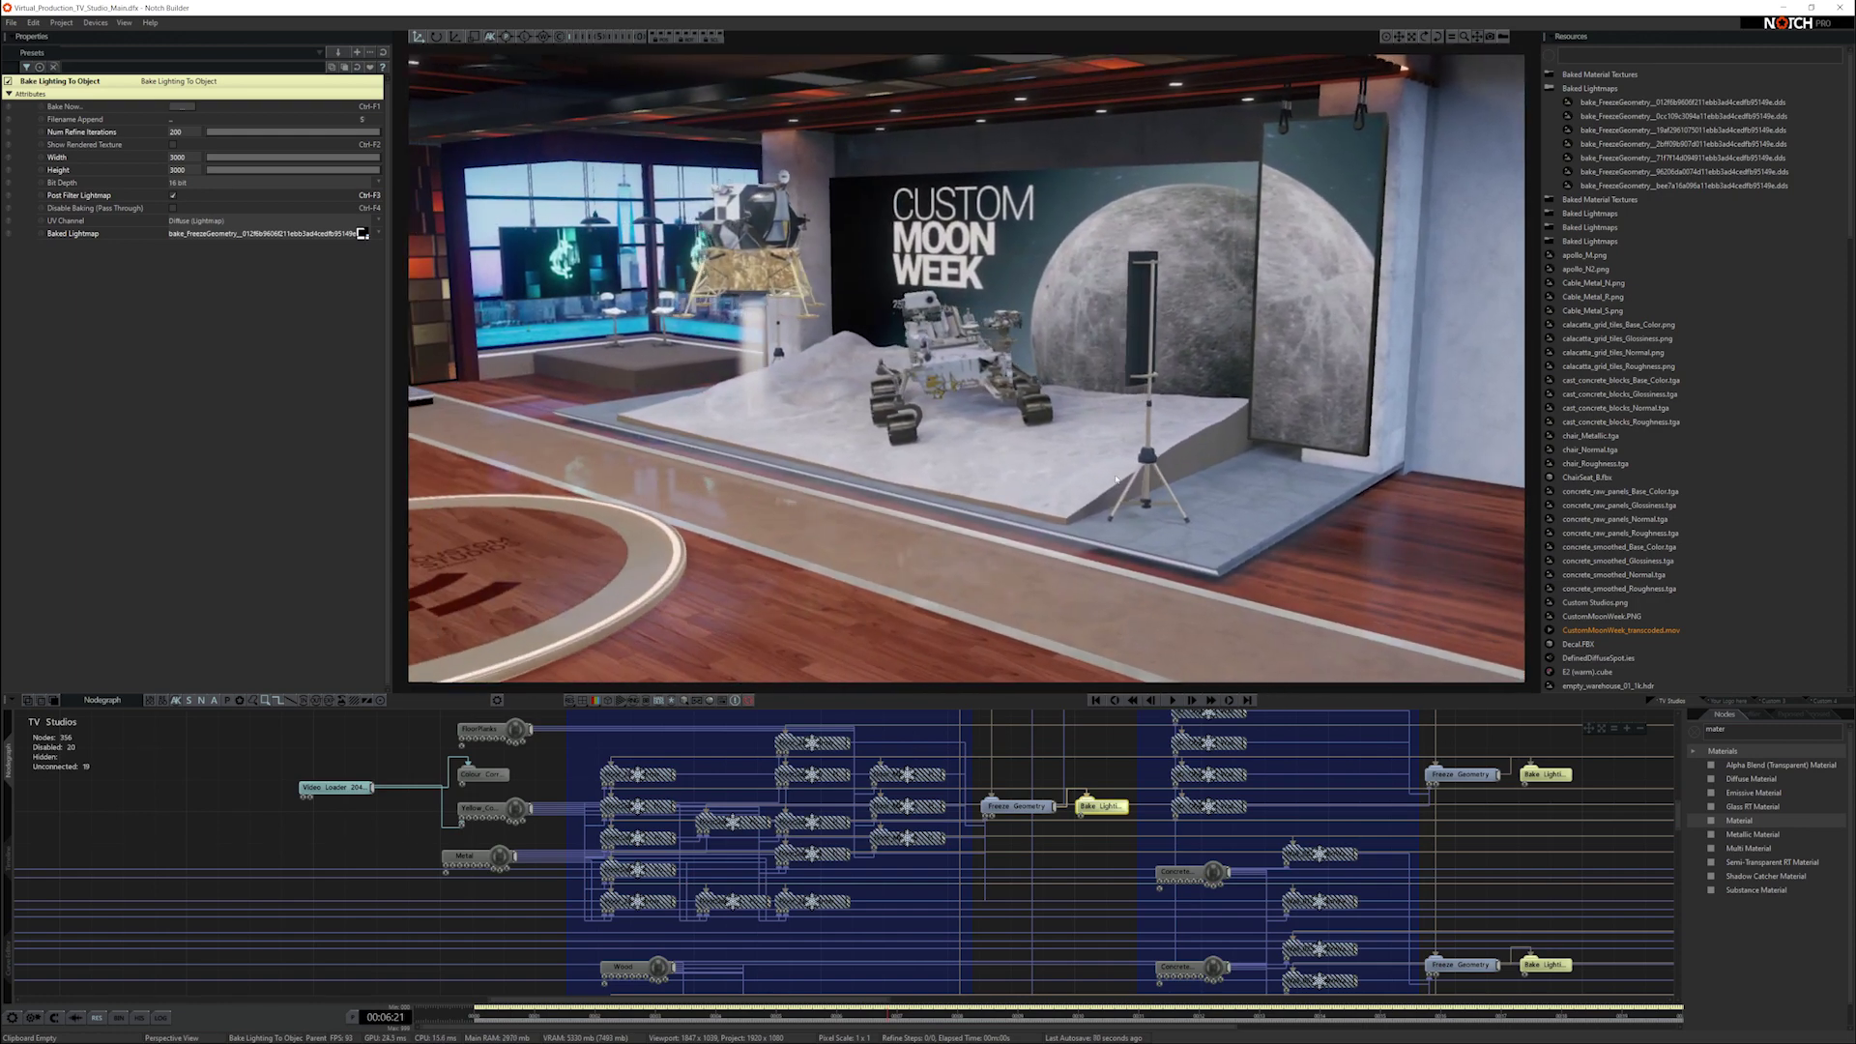
pyautogui.moveTo(959, 385); pyautogui.dragTo(1127, 480)
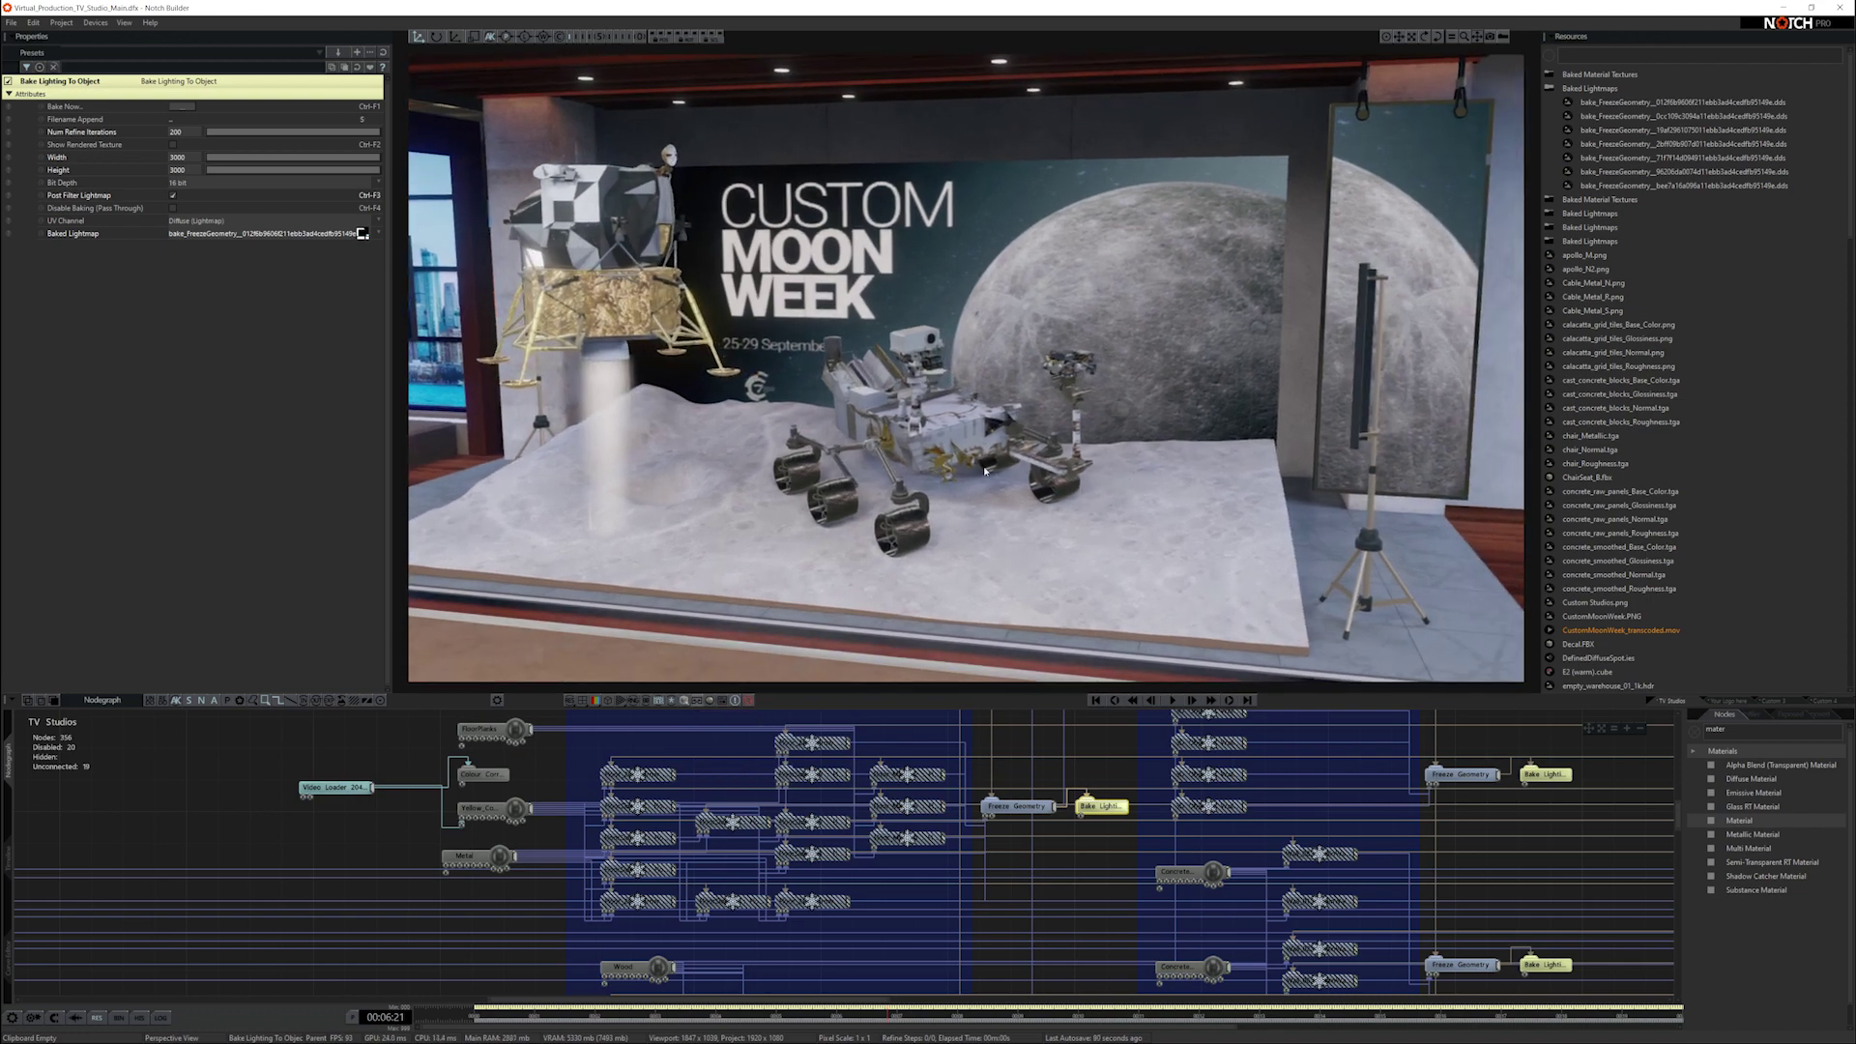
pyautogui.click(935, 436)
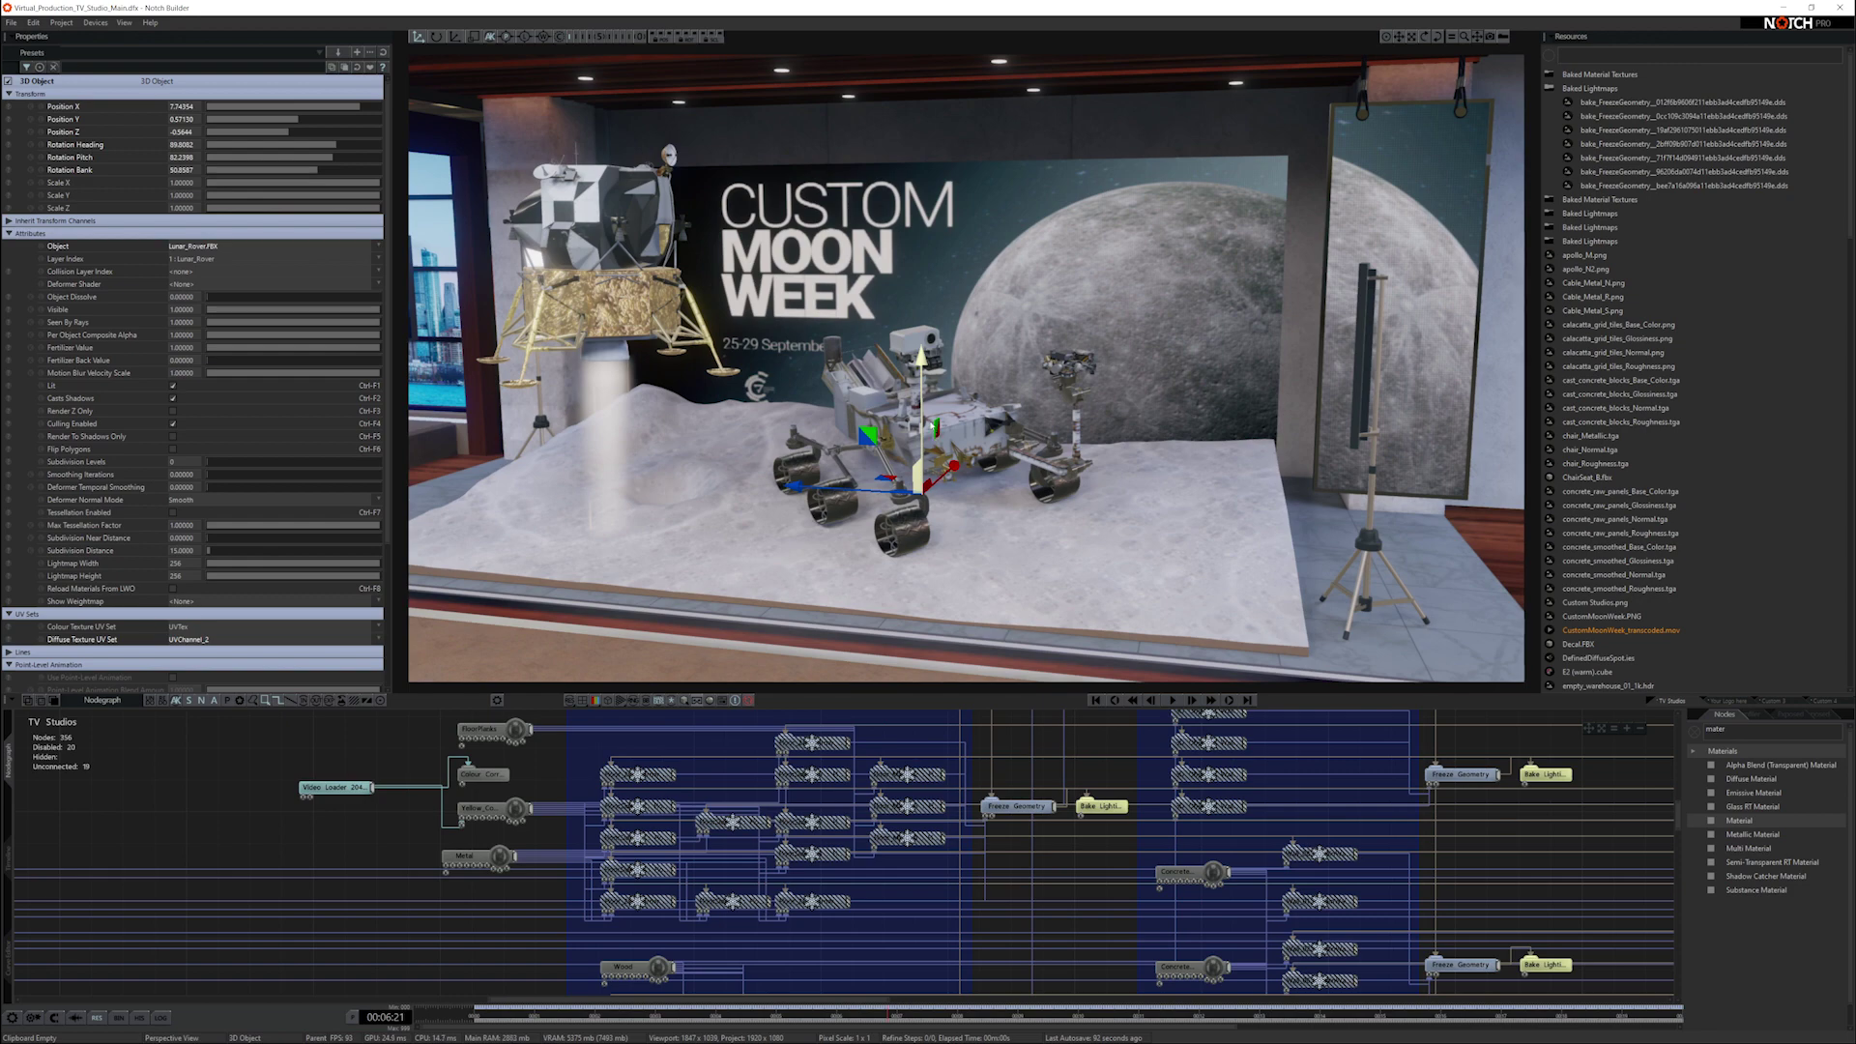
pyautogui.moveTo(921, 391); pyautogui.dragTo(917, 342)
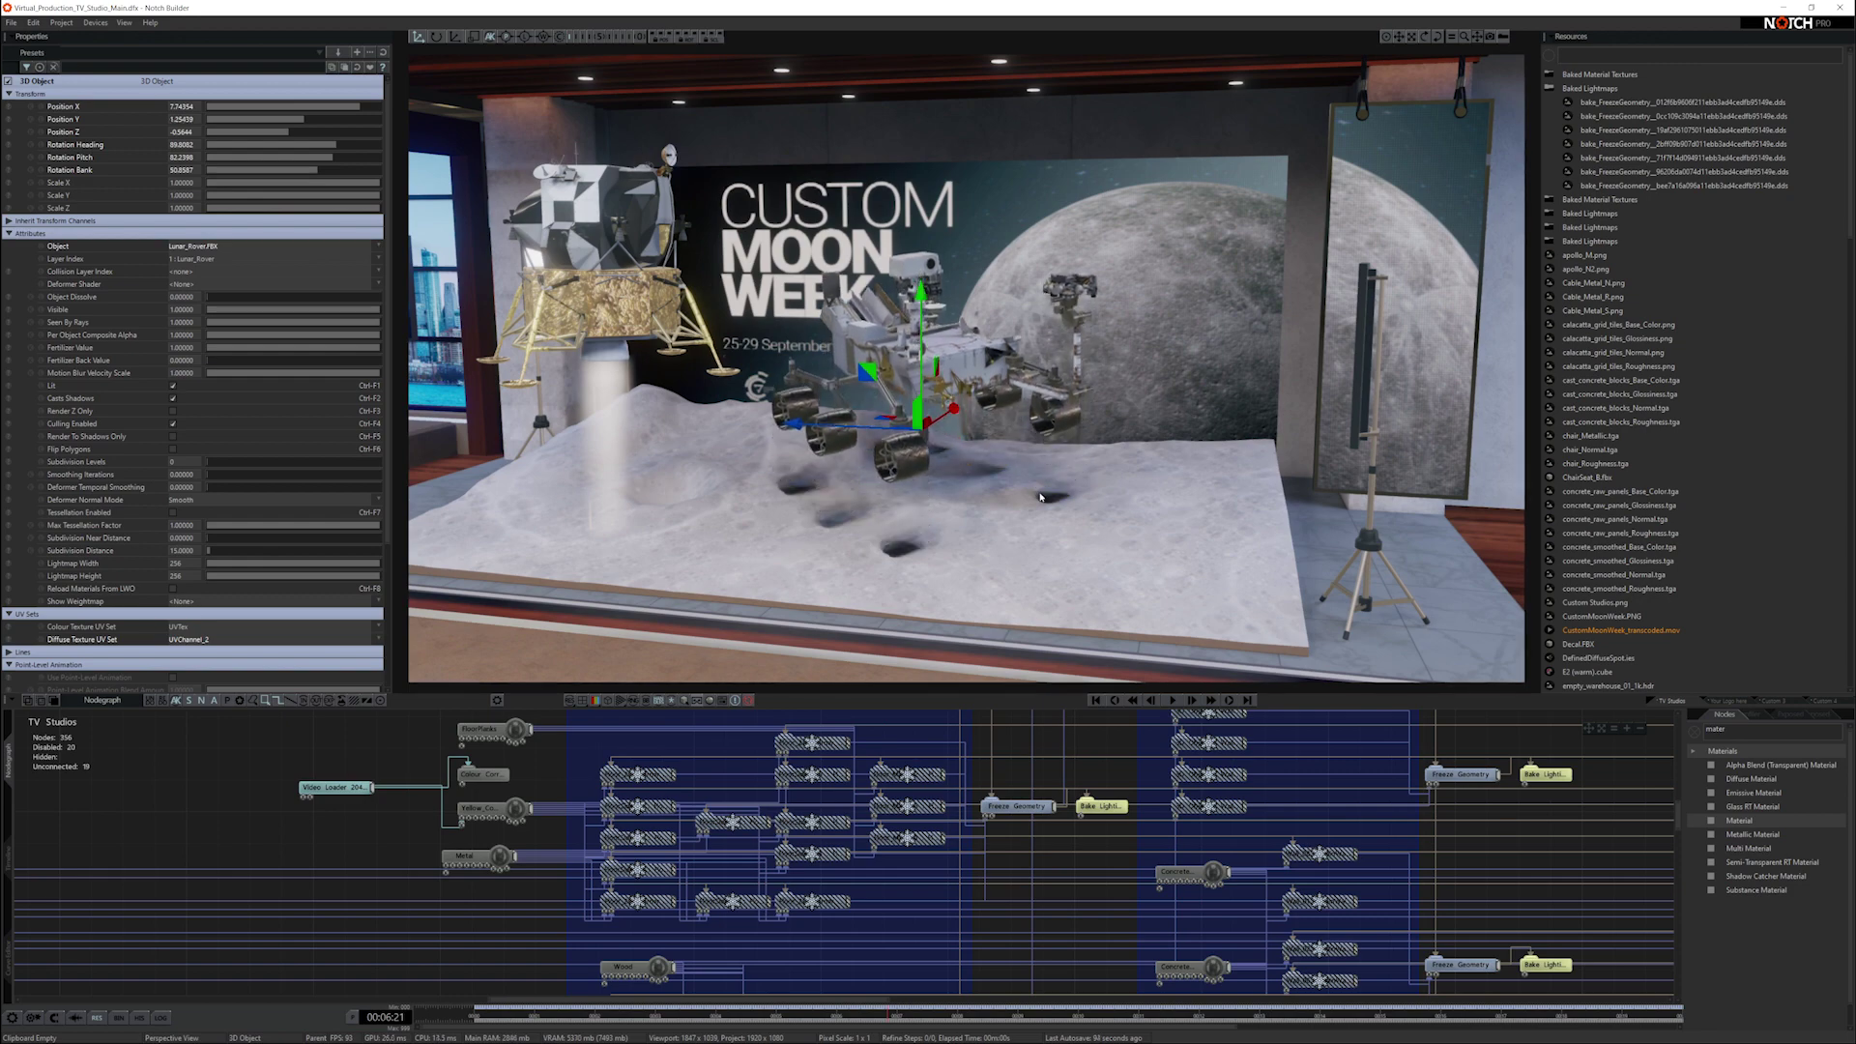
# Step: Inspect the baked wheel shadows beneath the raised rover and undo the rover's move
pyautogui.scroll(10, 1041, 497)
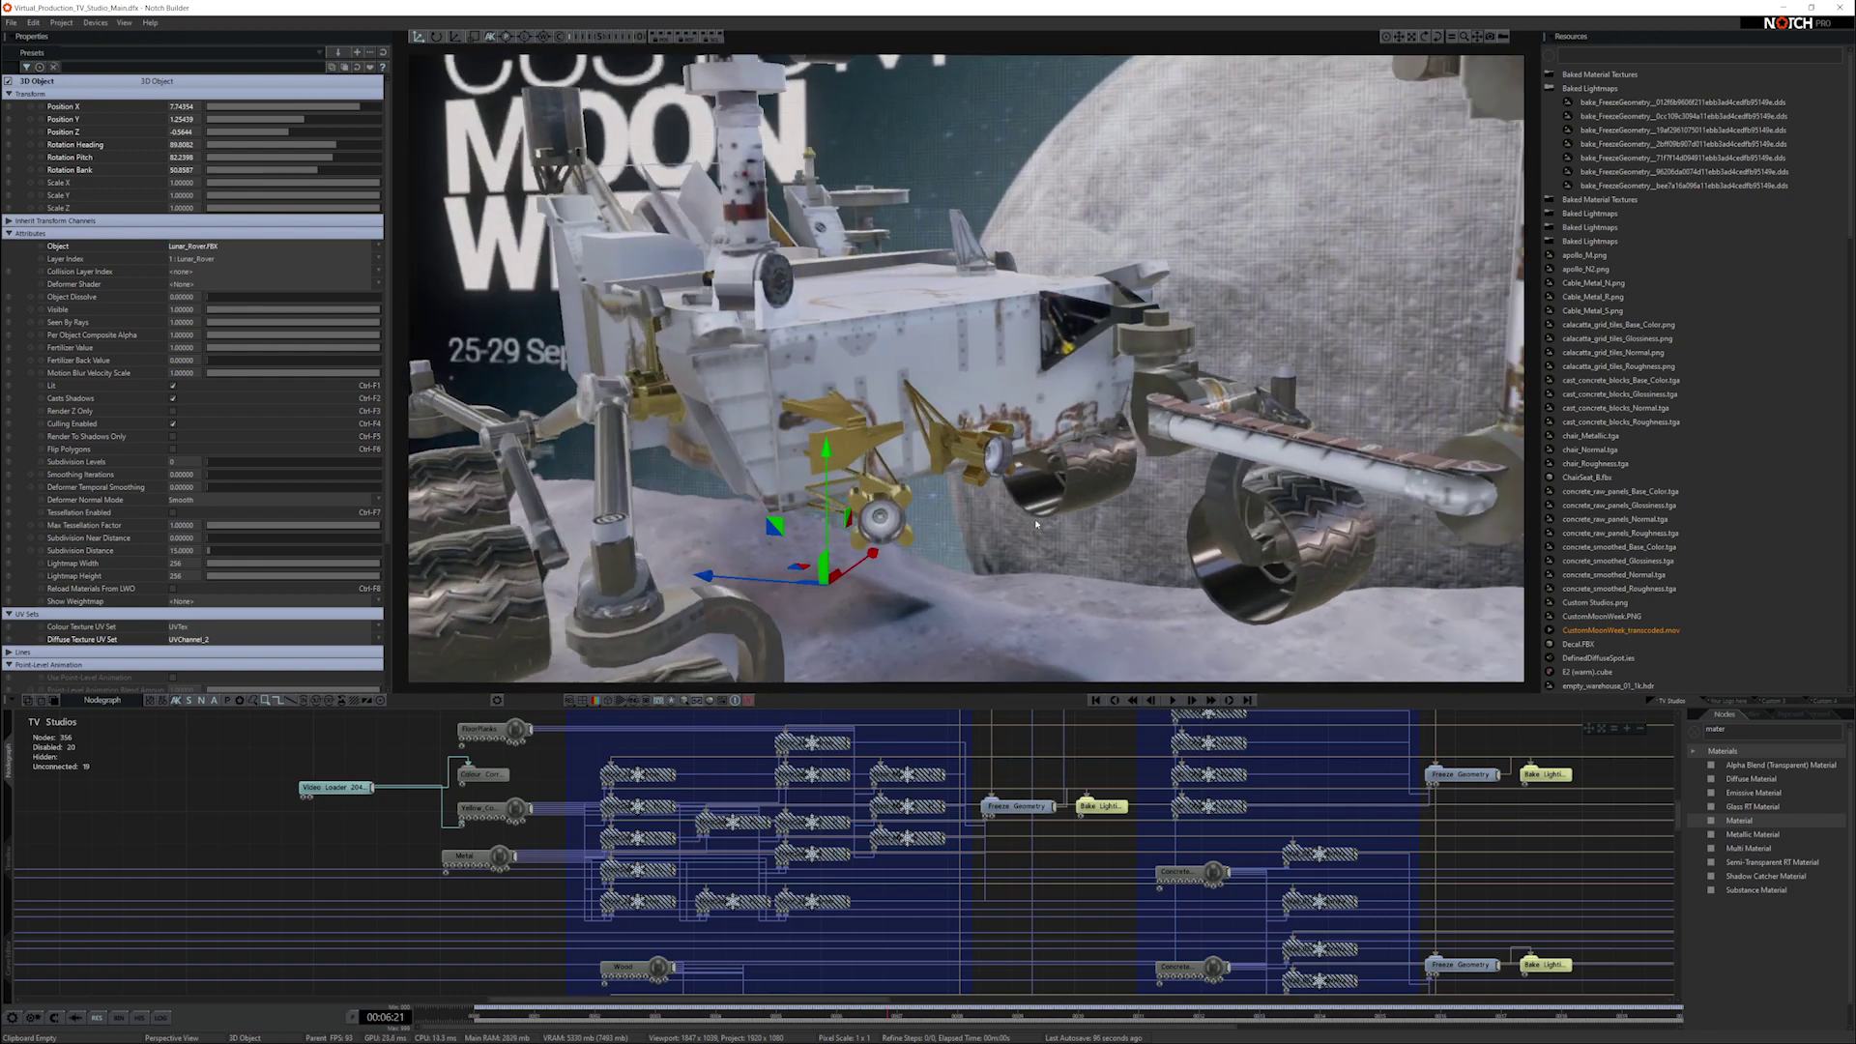
pyautogui.scroll(-6, 1034, 519)
pyautogui.scroll(-3, 979, 526)
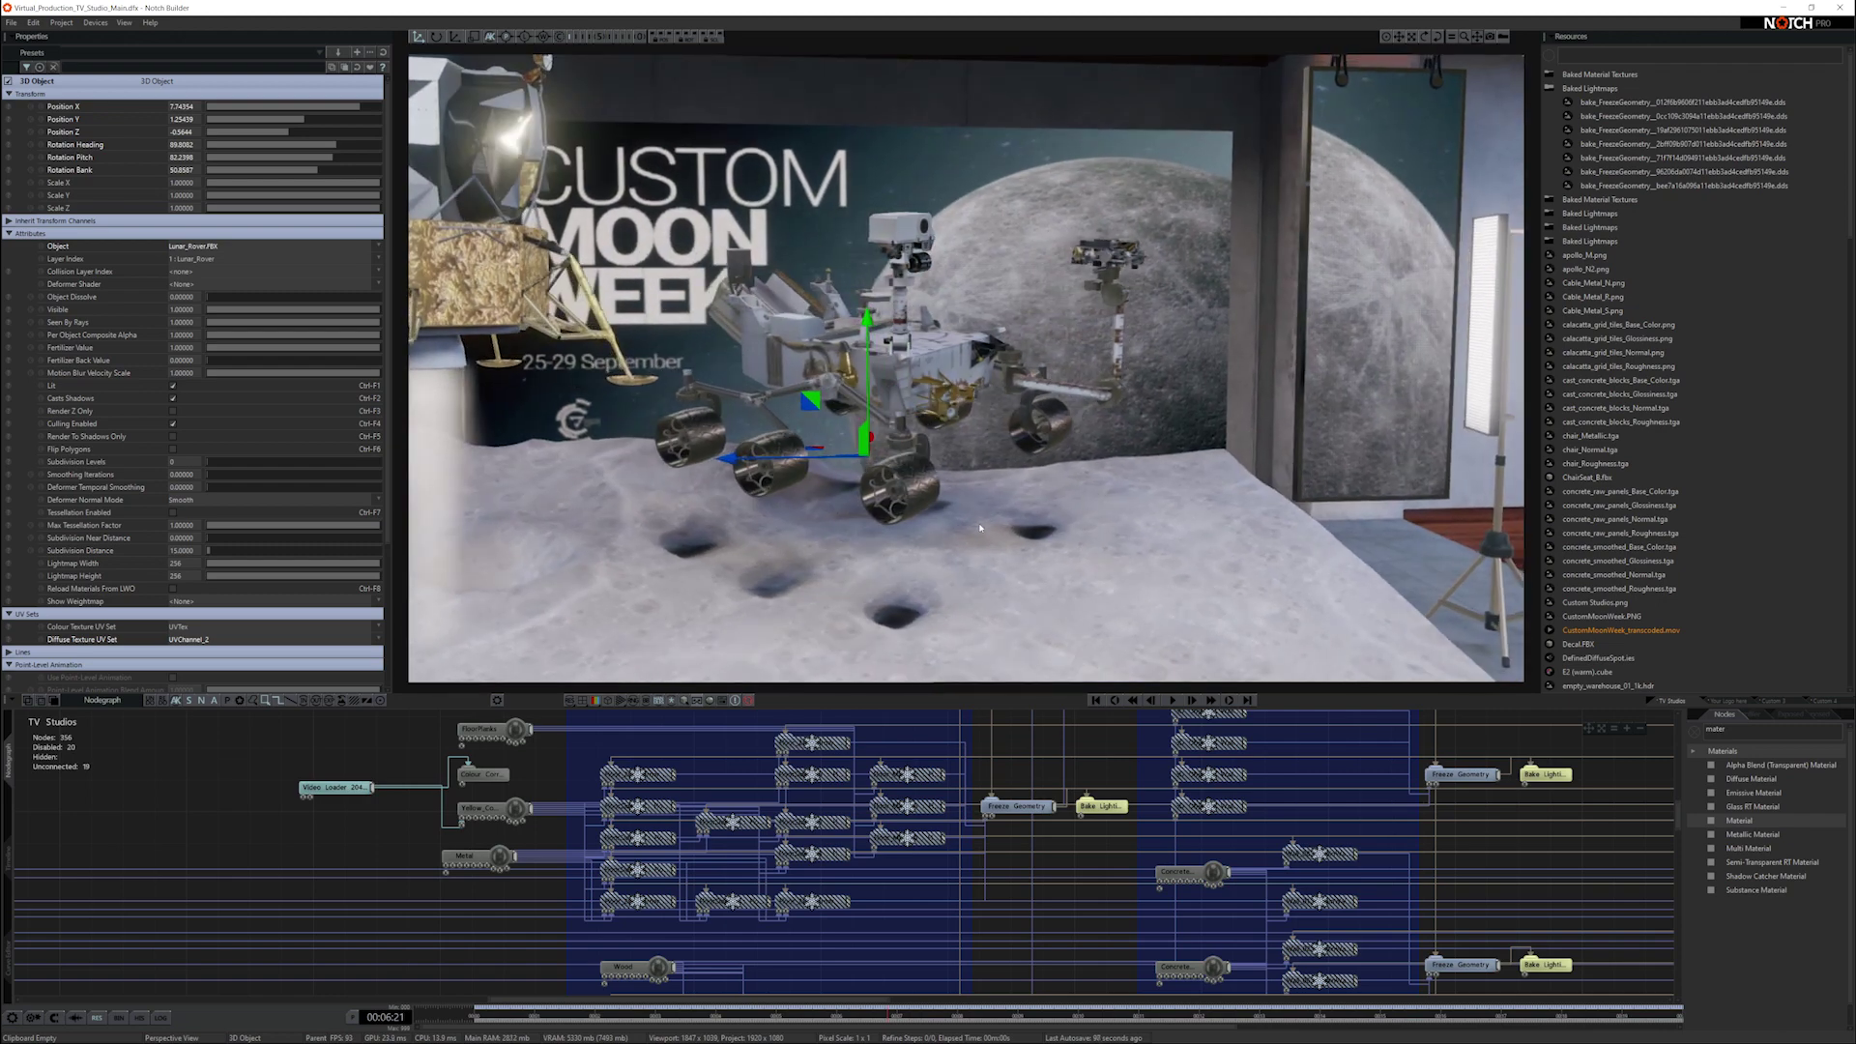
pyautogui.hotkey('ctrl', 'z')
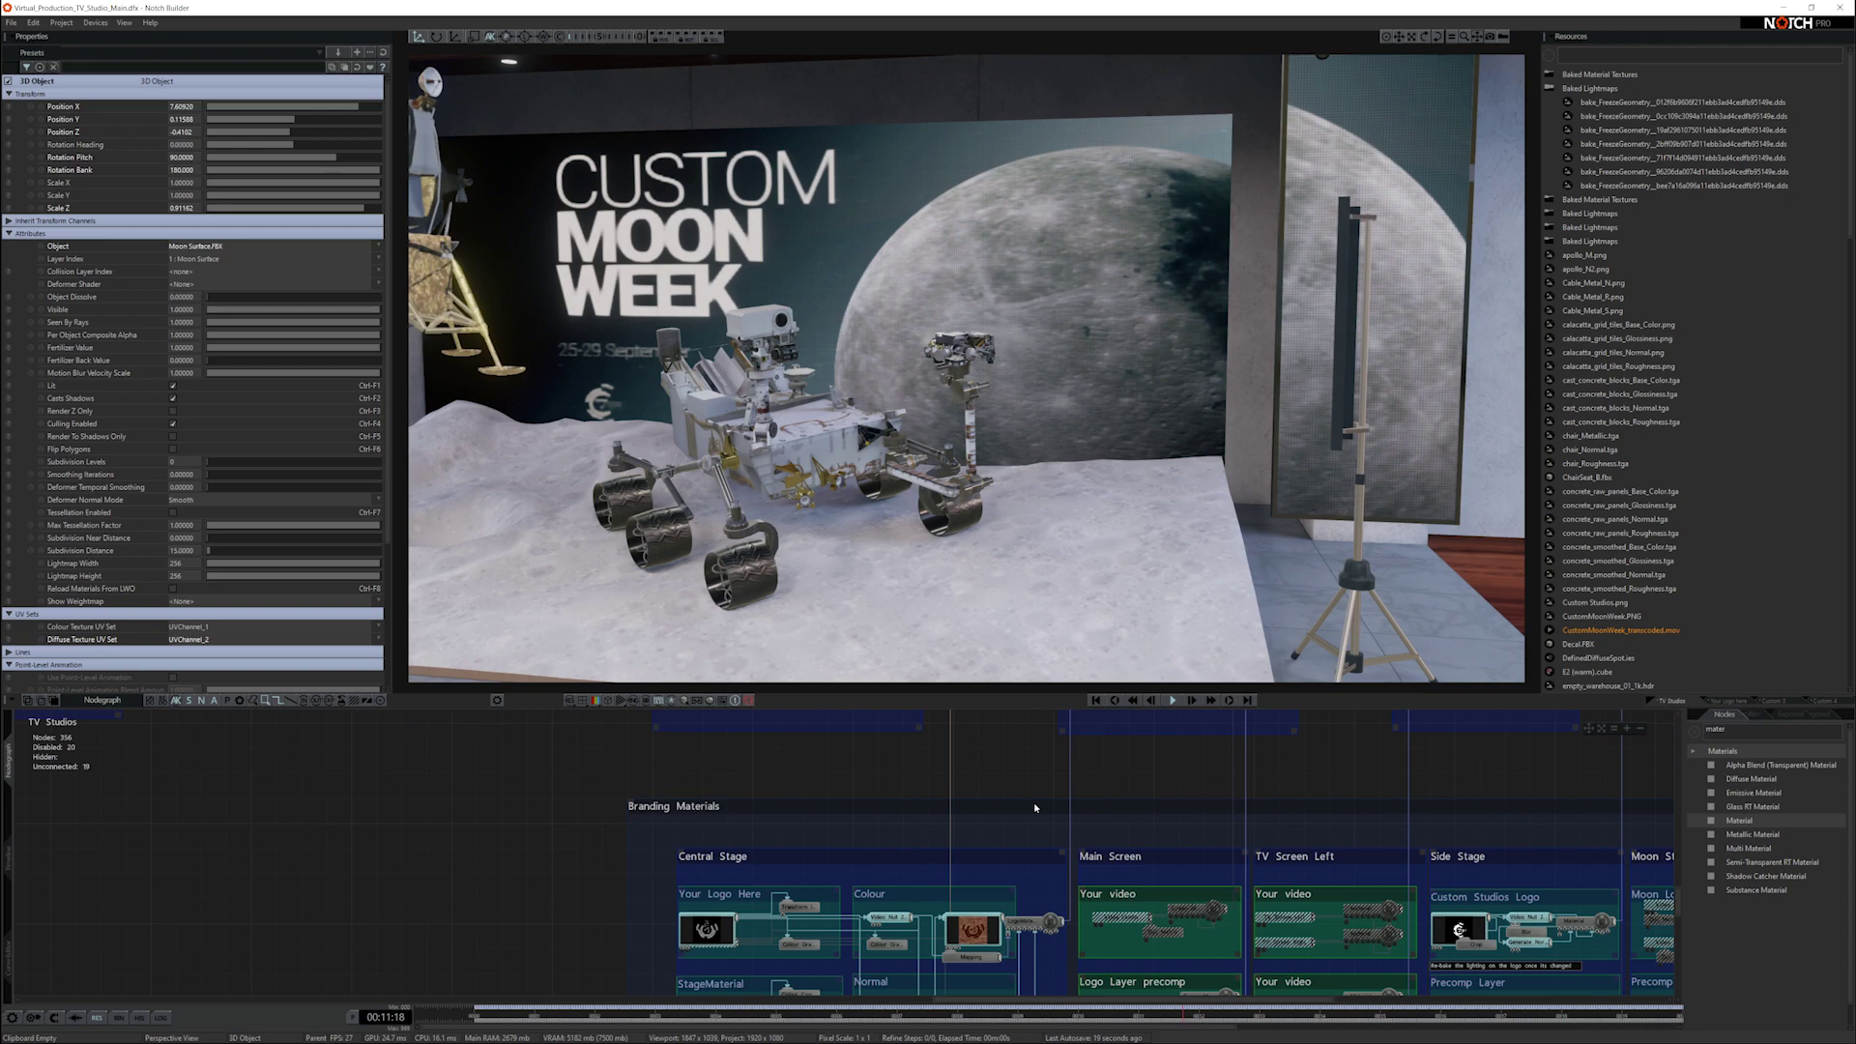
# Step: Disable all the nodes inside the Branding Materials group of the nodegraph
pyautogui.moveTo(930, 739); pyautogui.dragTo(976, 770, button='middle')
pyautogui.scroll(-4, 976, 772)
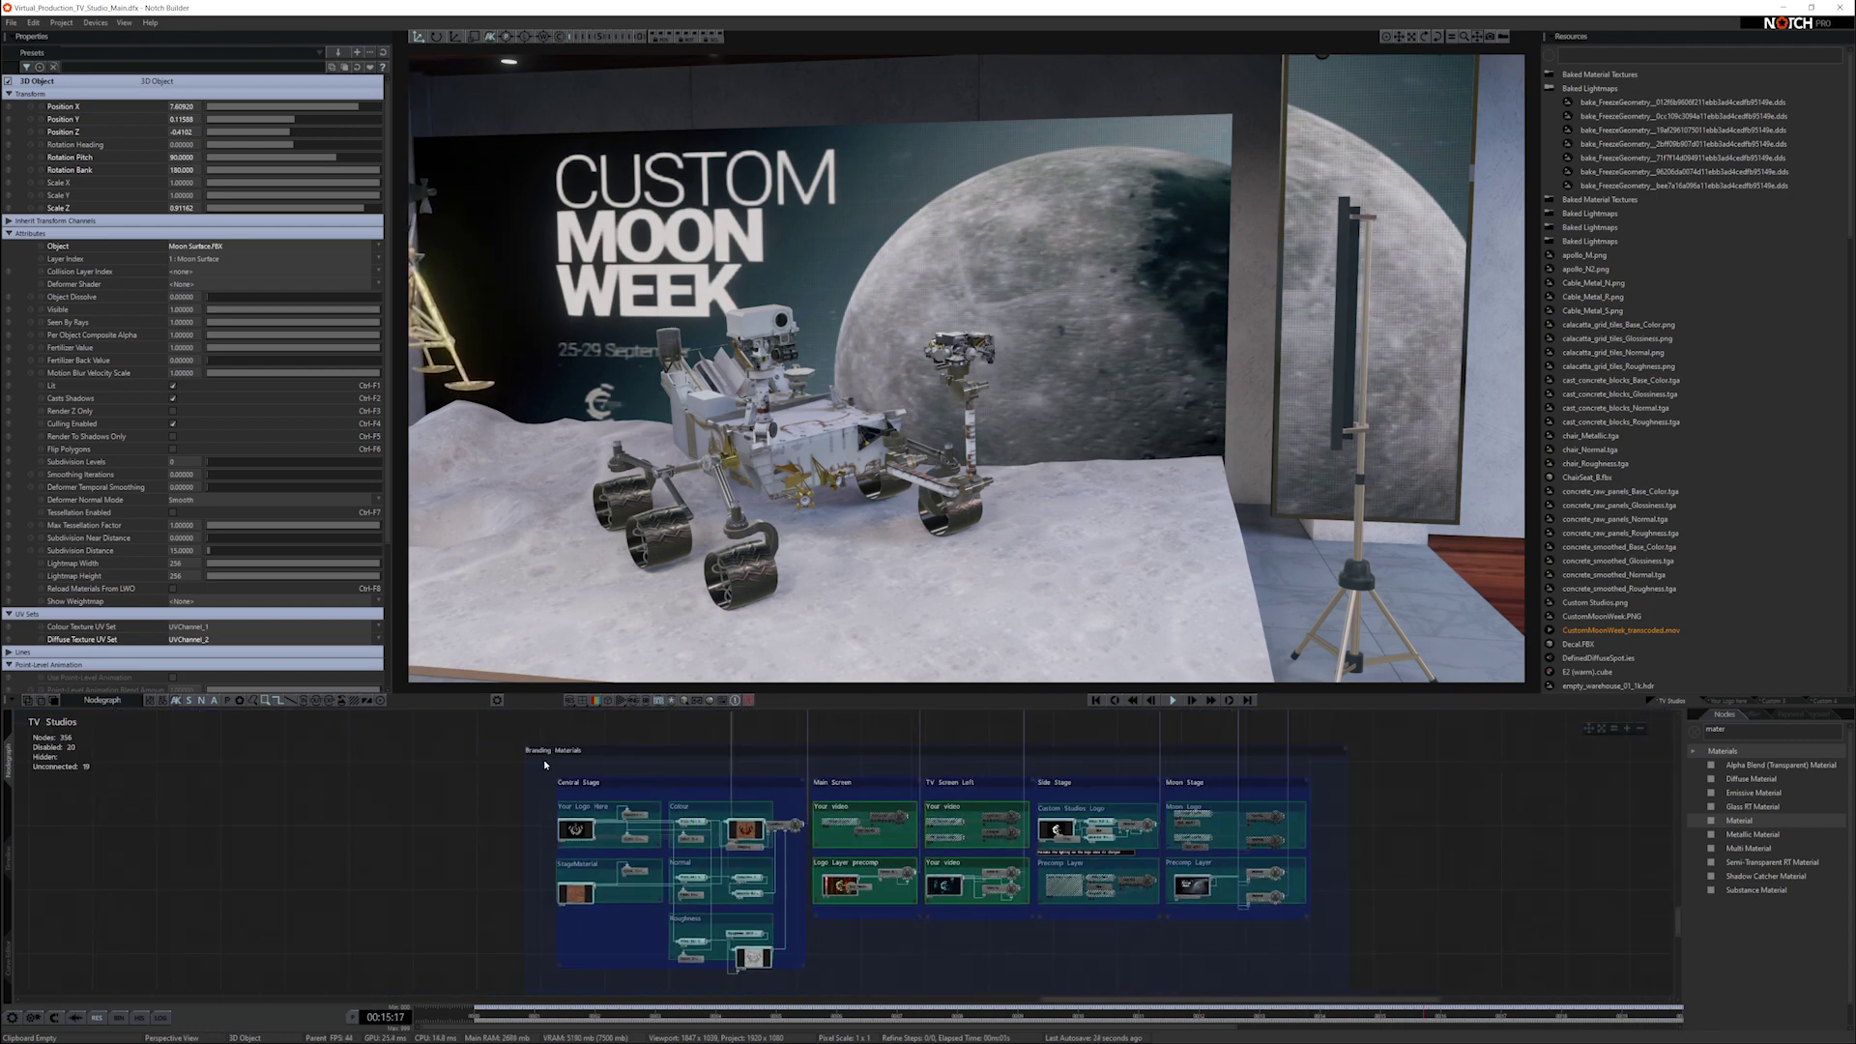
pyautogui.click(692, 852)
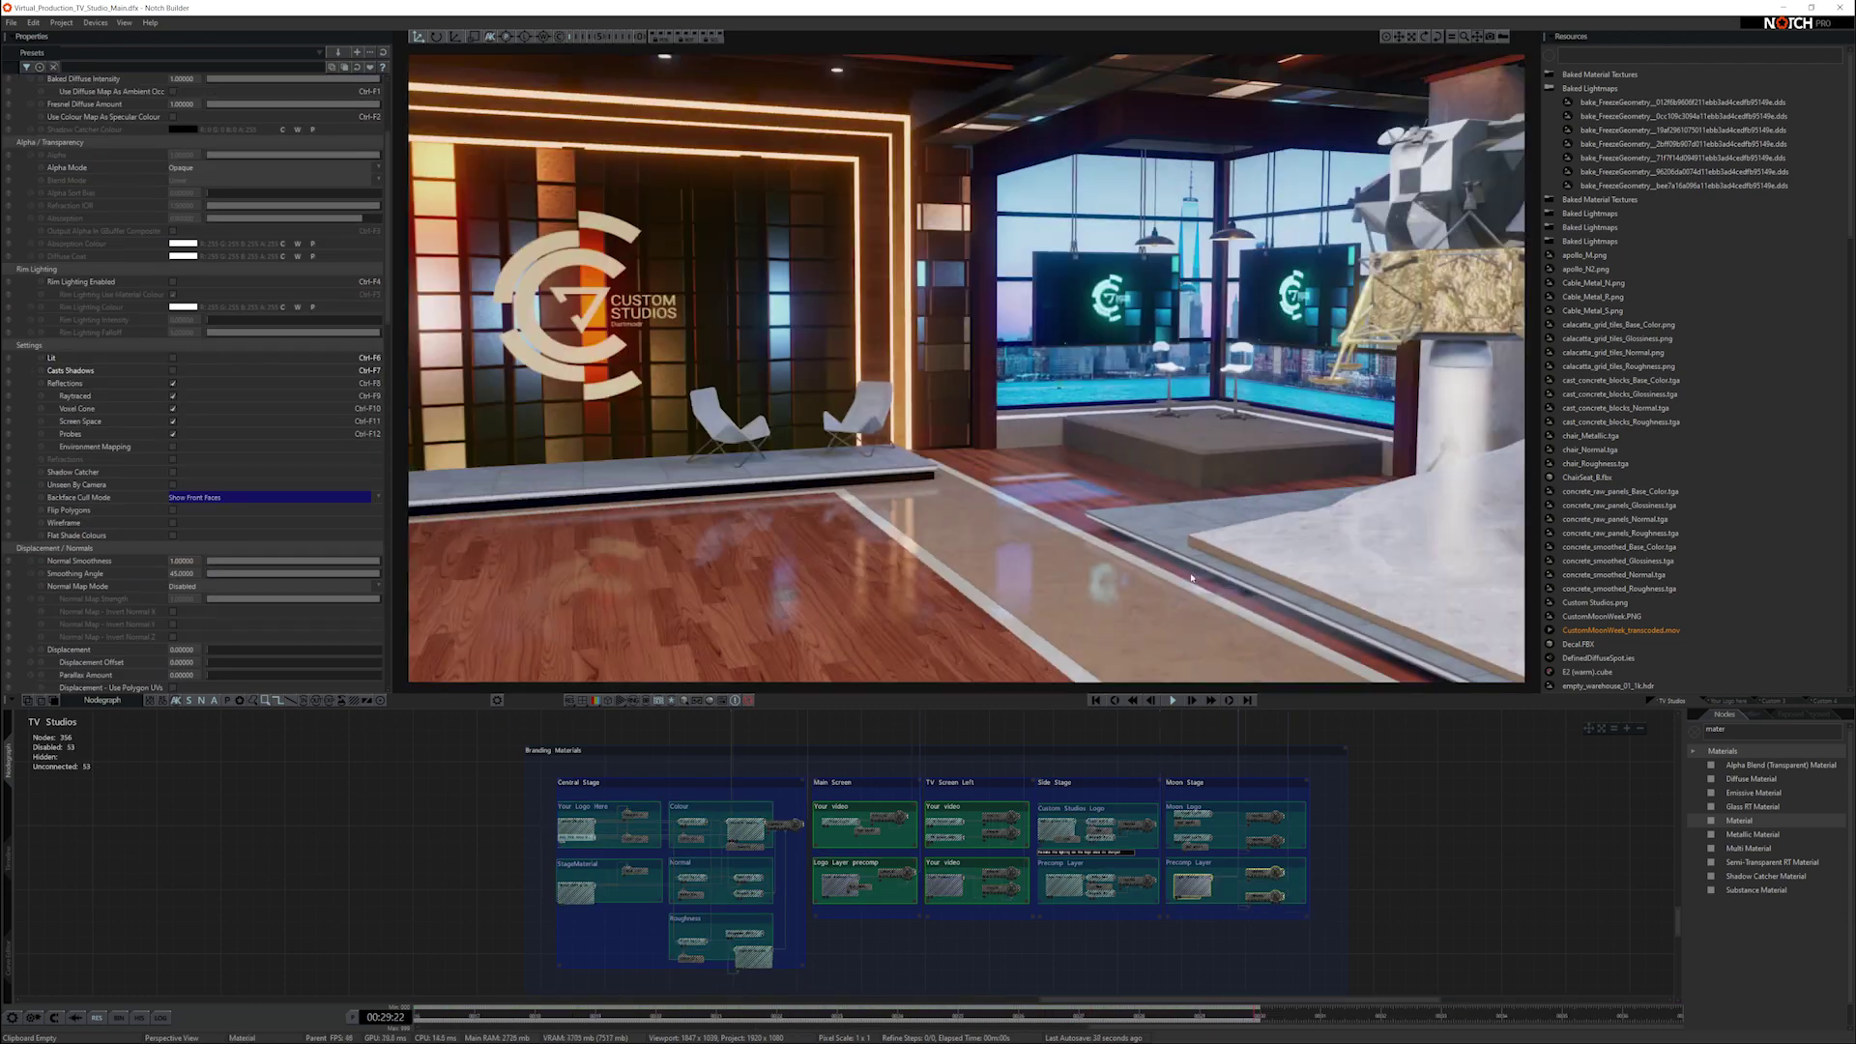
# Step: Rewind the timeline to the start, pause playback and examine the unbranded stage wall and screens
pyautogui.click(1096, 700)
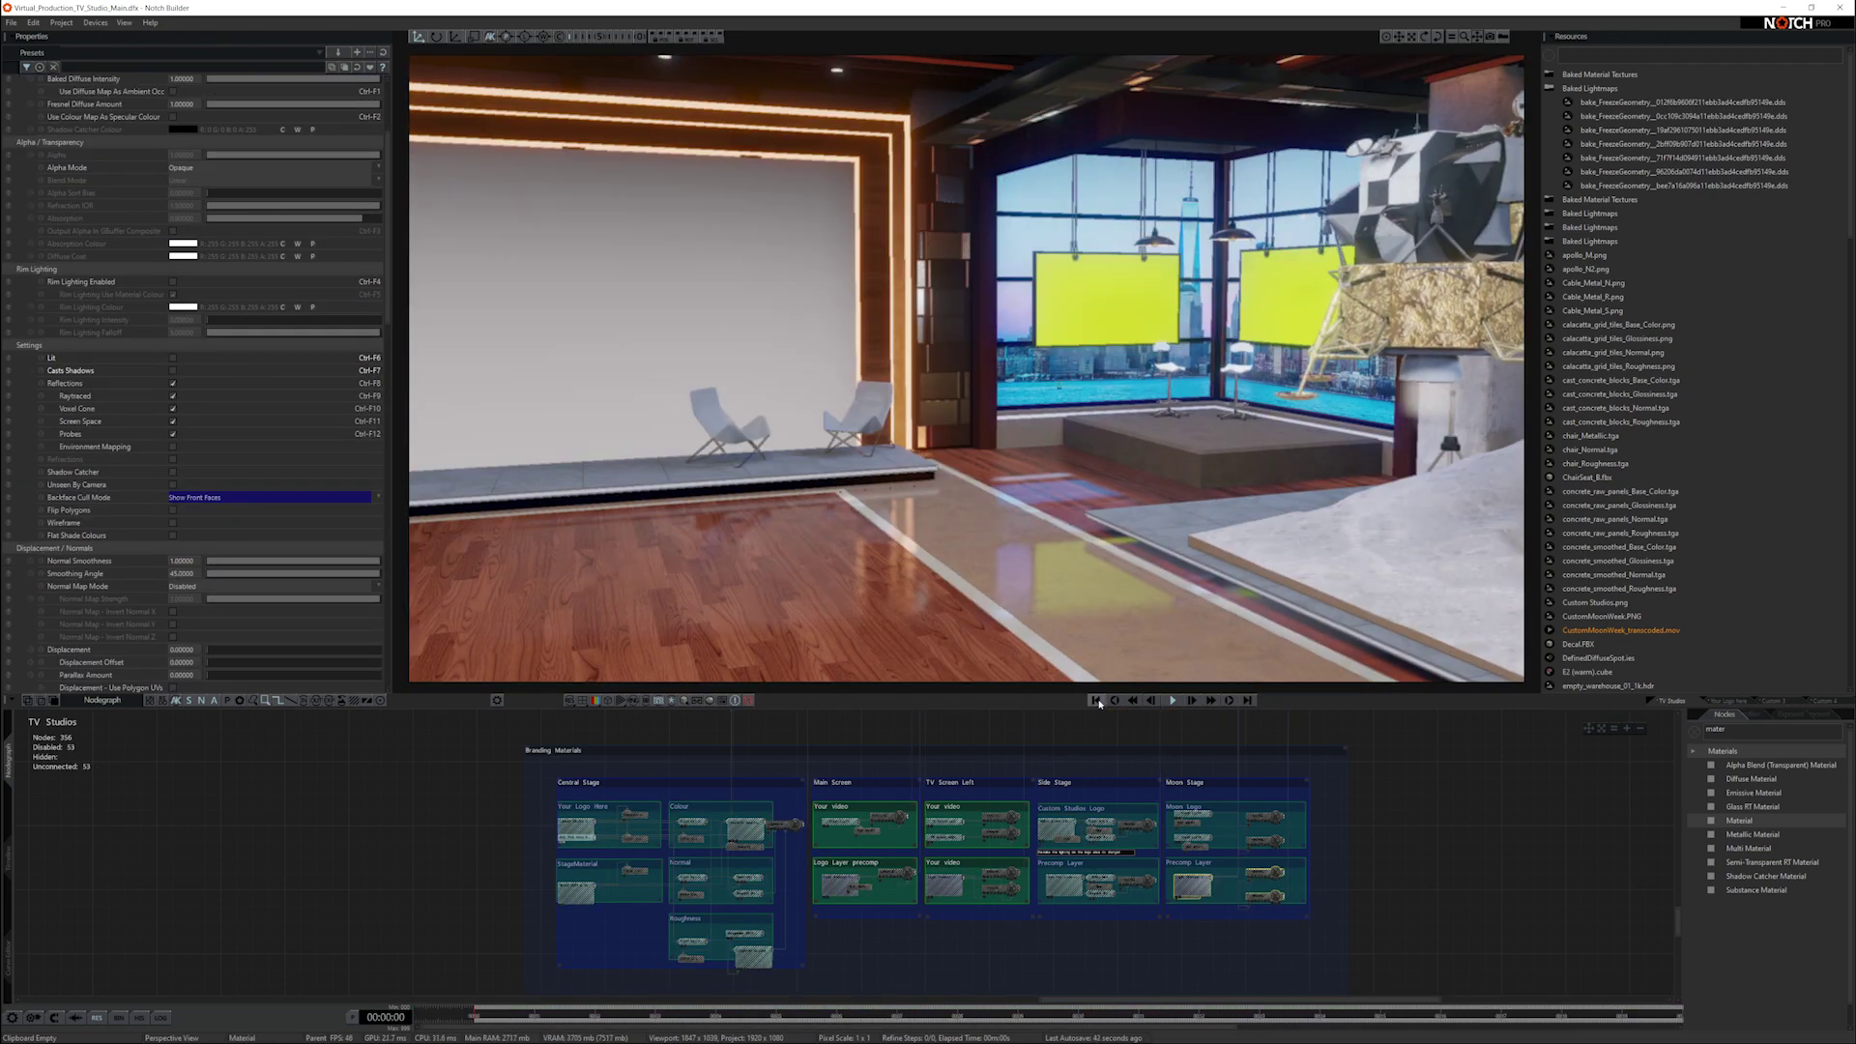
pyautogui.click(1172, 700)
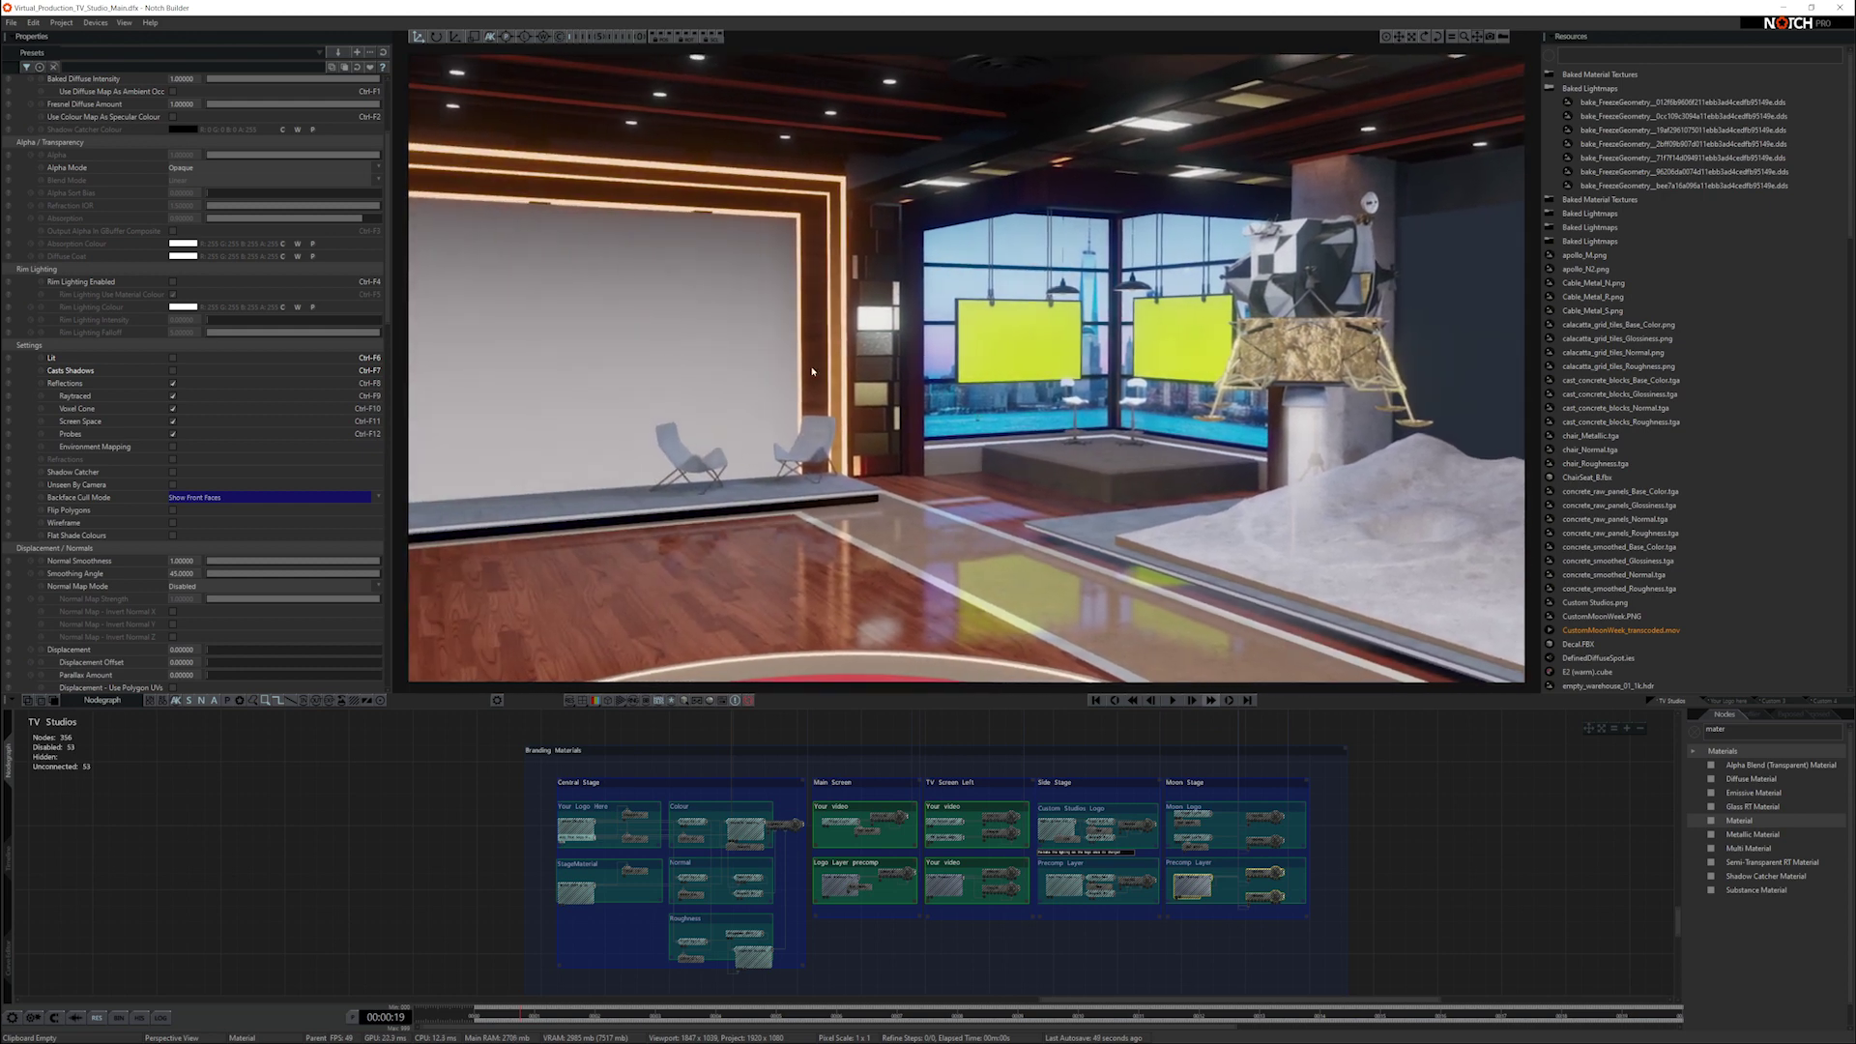
pyautogui.moveTo(868, 495); pyautogui.dragTo(976, 480, button='right')
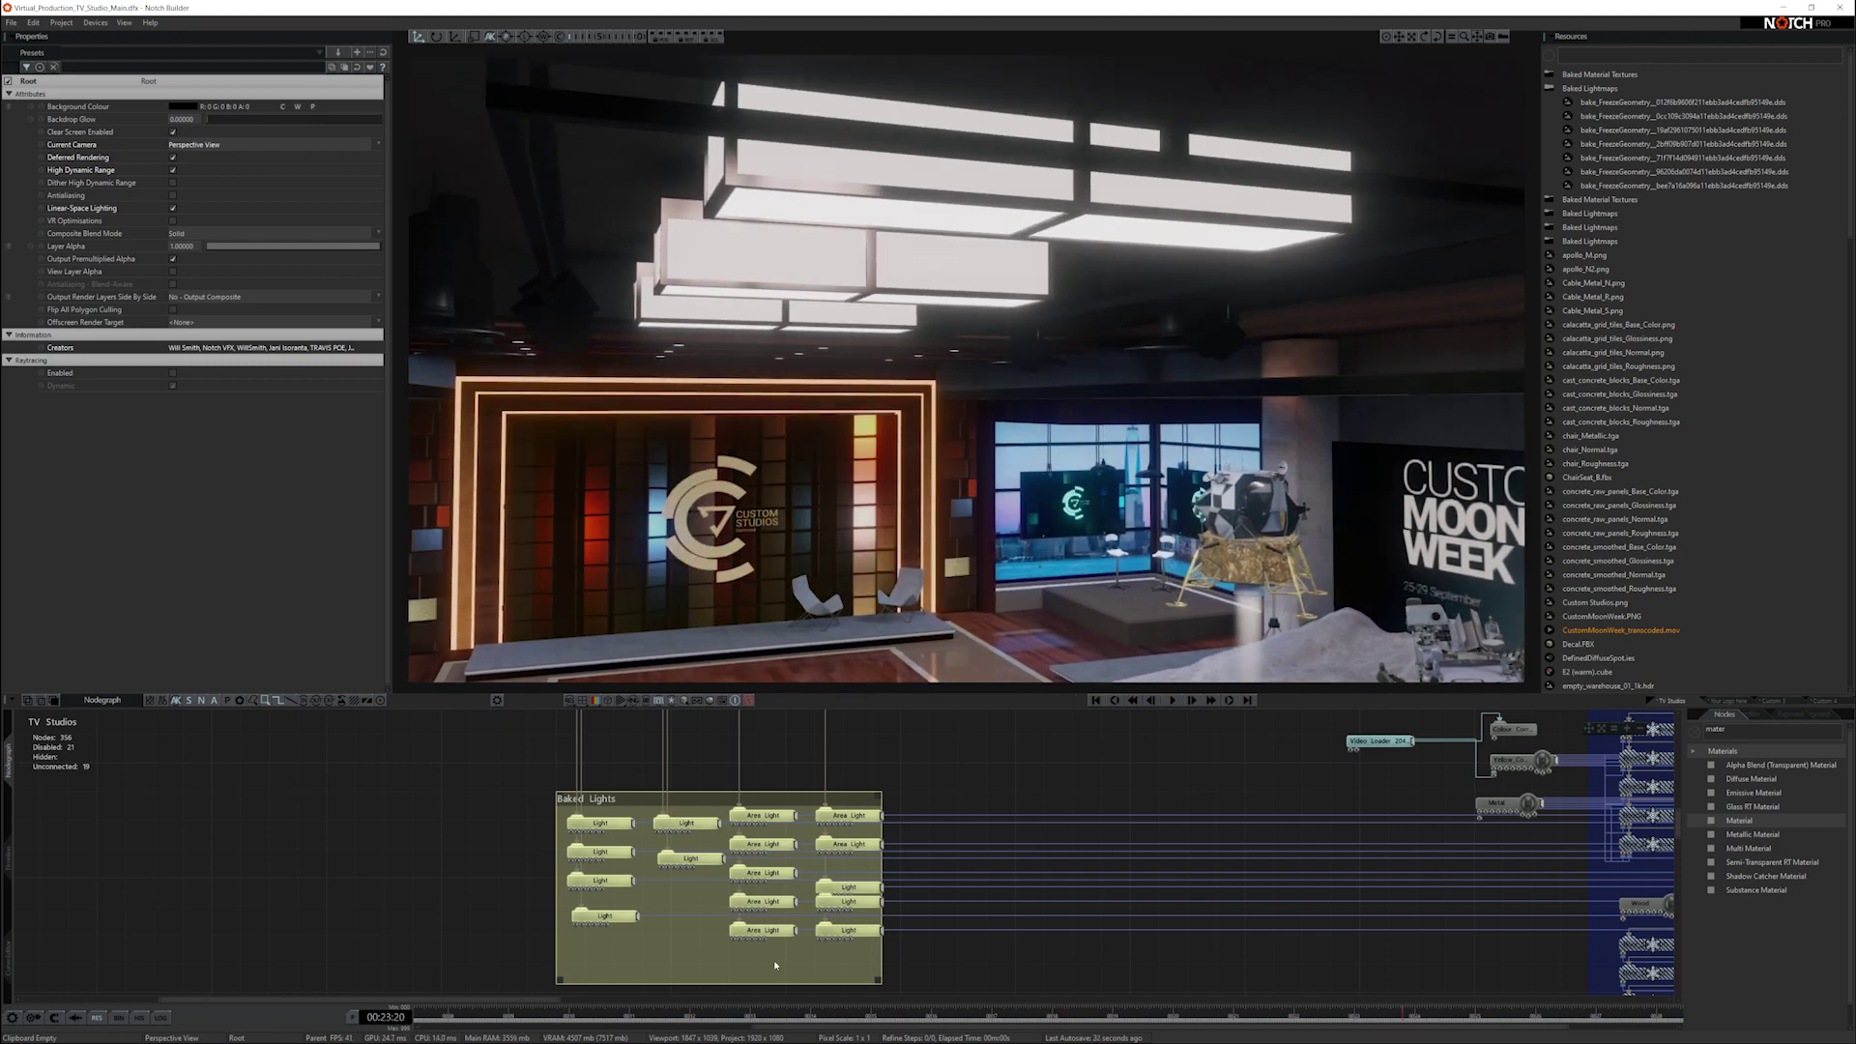
# Step: Try lowering the three selected ceiling area lights to a Position Y of about 5.13, and undo the move
pyautogui.click(777, 871)
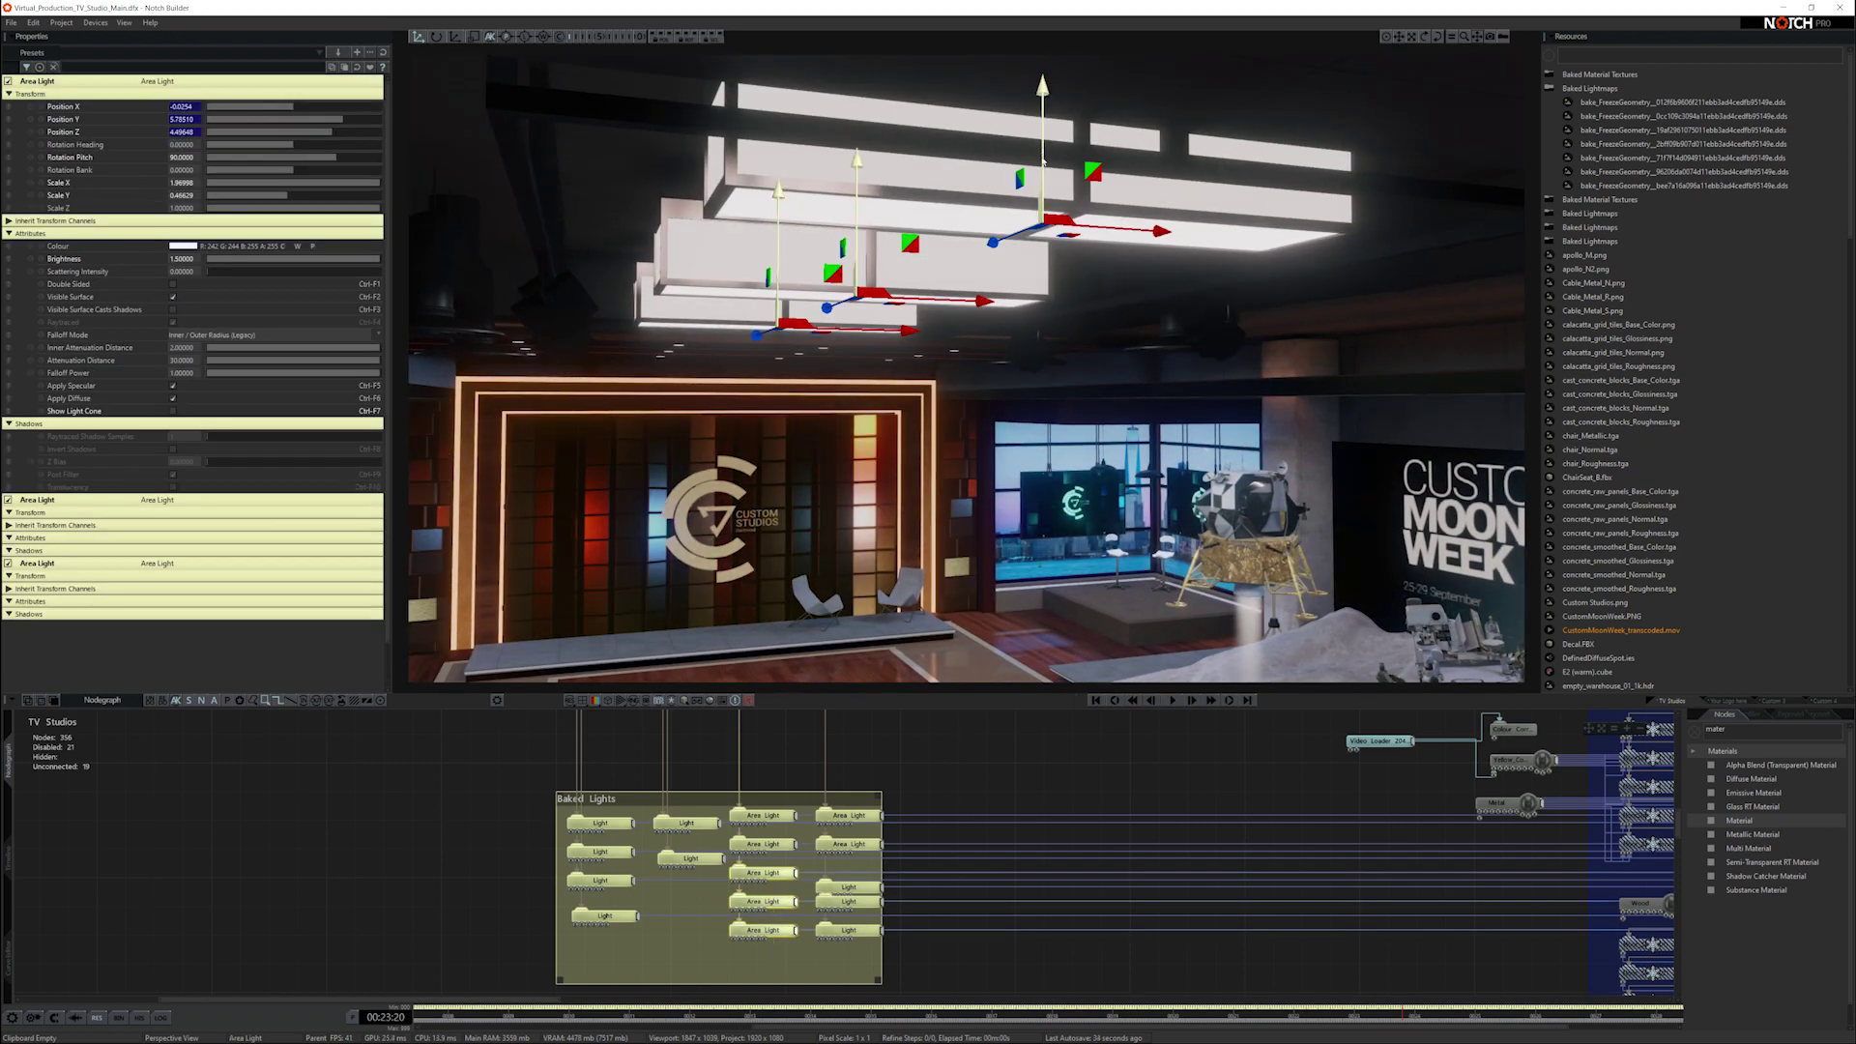
pyautogui.moveTo(1043, 162); pyautogui.dragTo(1046, 198)
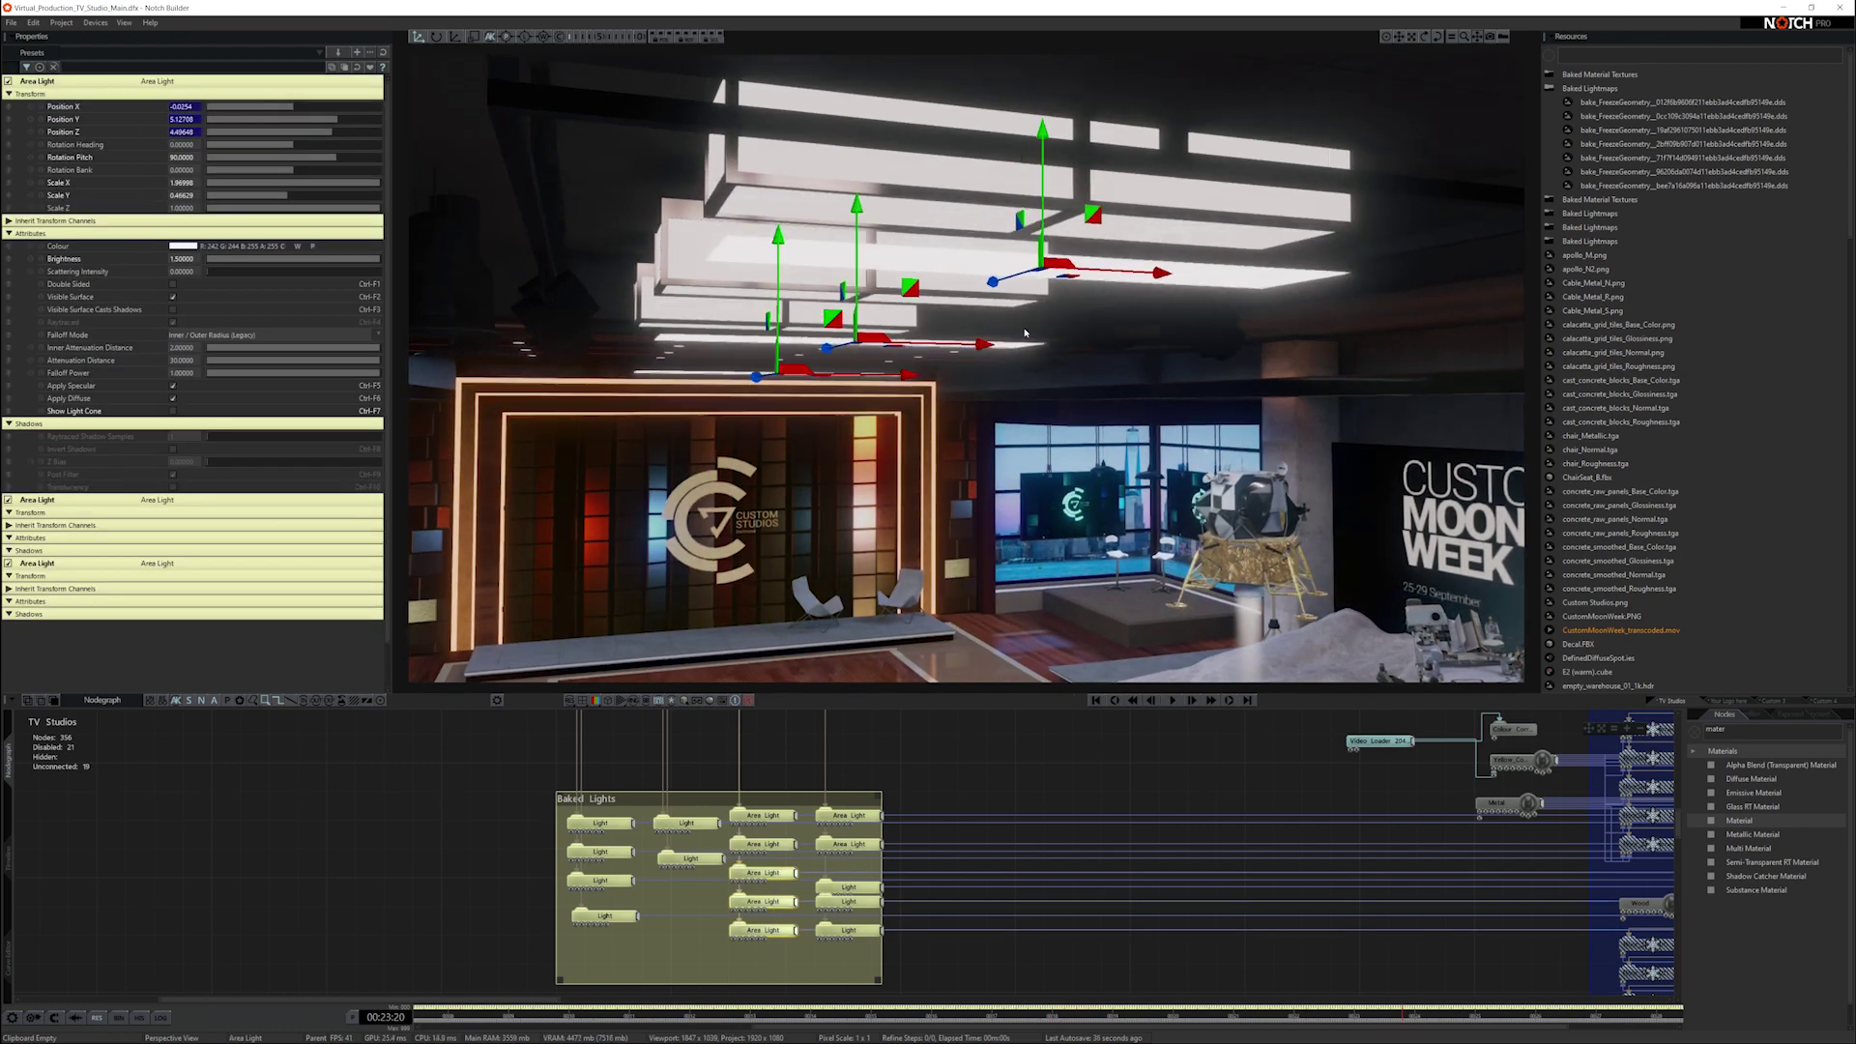
pyautogui.moveTo(909, 437); pyautogui.dragTo(1015, 374, button='right')
pyautogui.hotkey('ctrl', 'z')
# Step: Examine the selected spotlights from the Baked Lights group around the ceiling and clear the selection
pyautogui.moveTo(1015, 374); pyautogui.dragTo(946, 412)
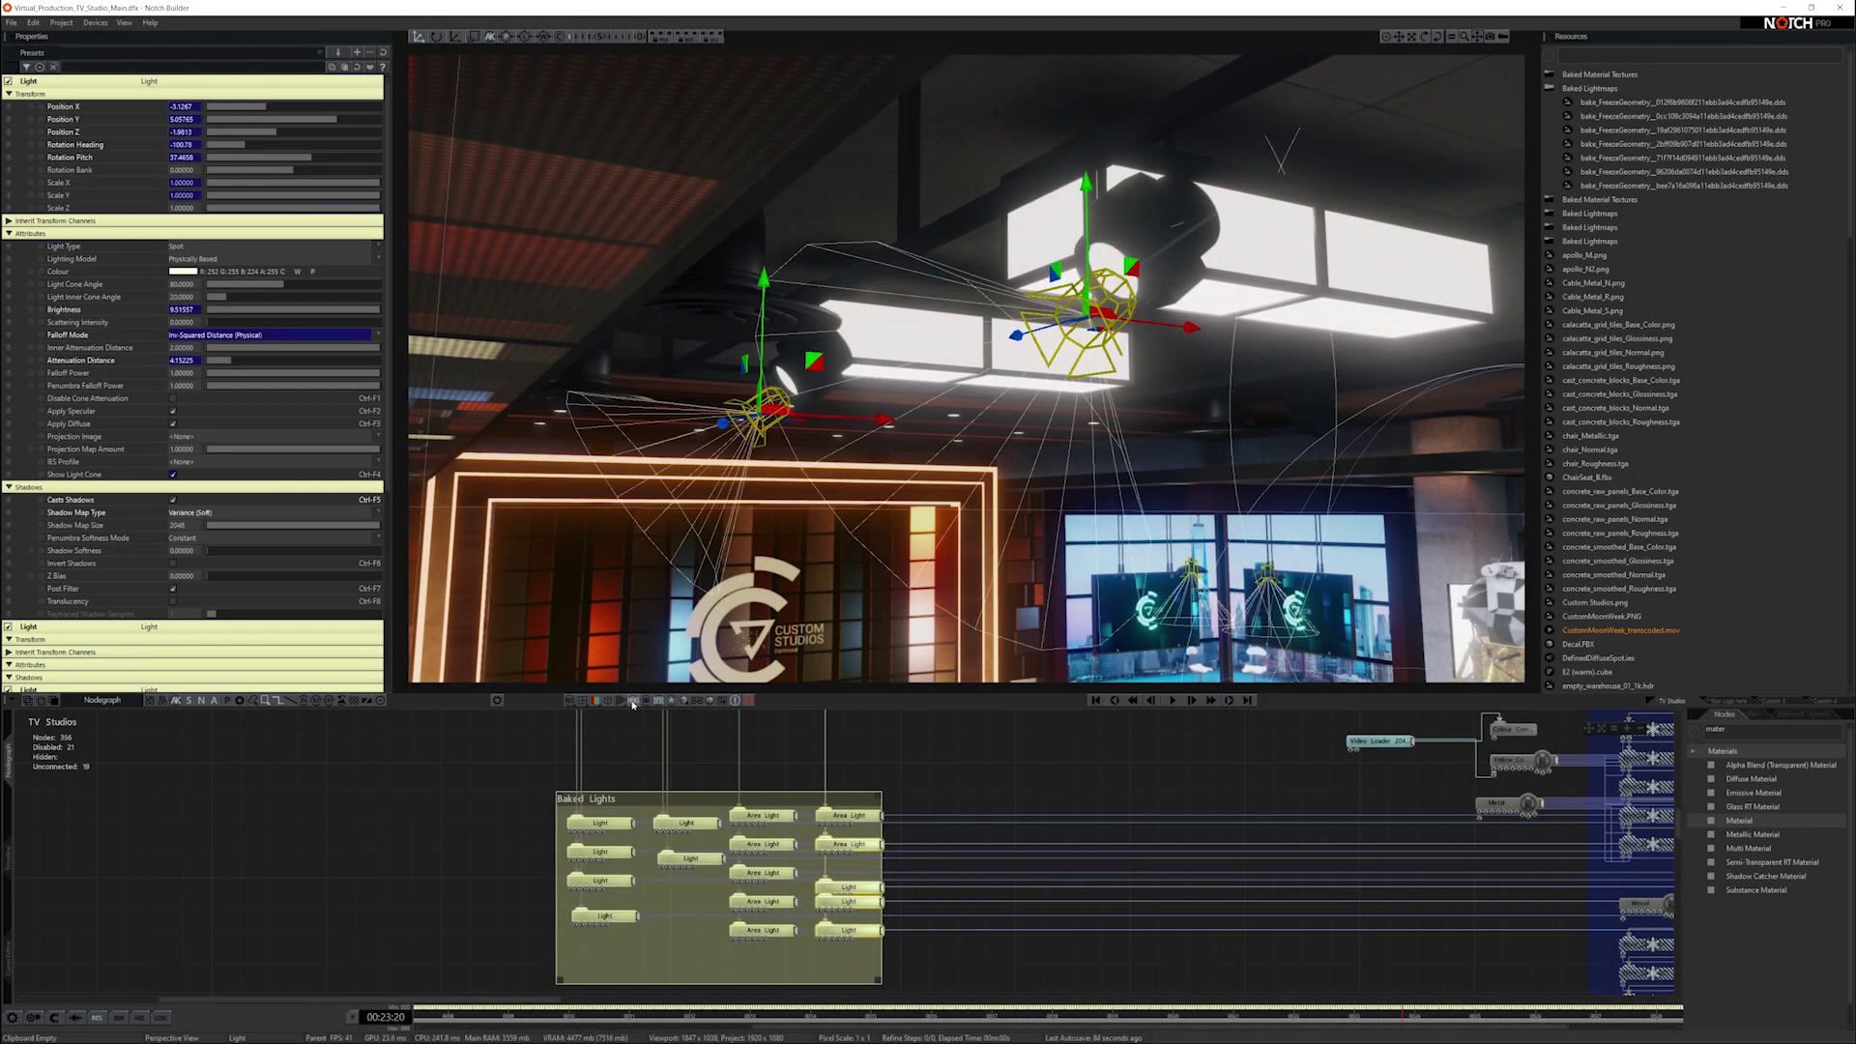
pyautogui.moveTo(1254, 541); pyautogui.dragTo(1067, 495)
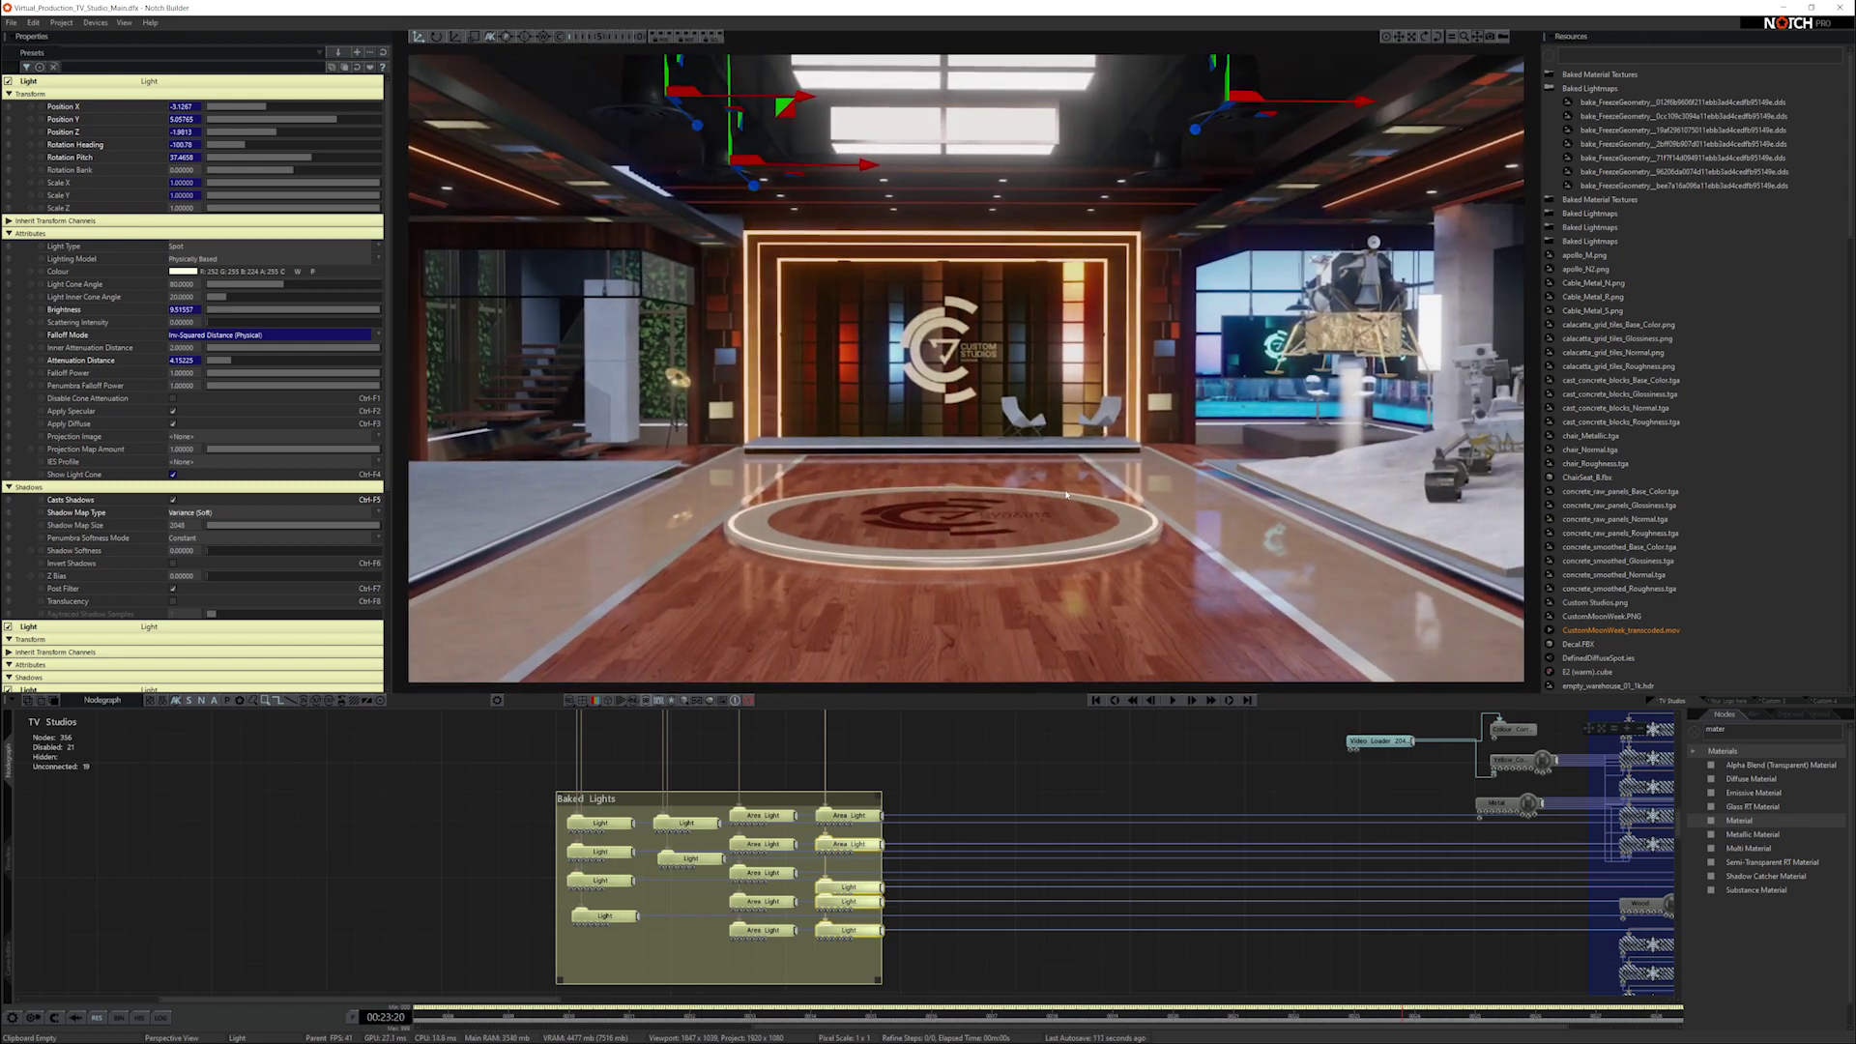
pyautogui.click(1105, 762)
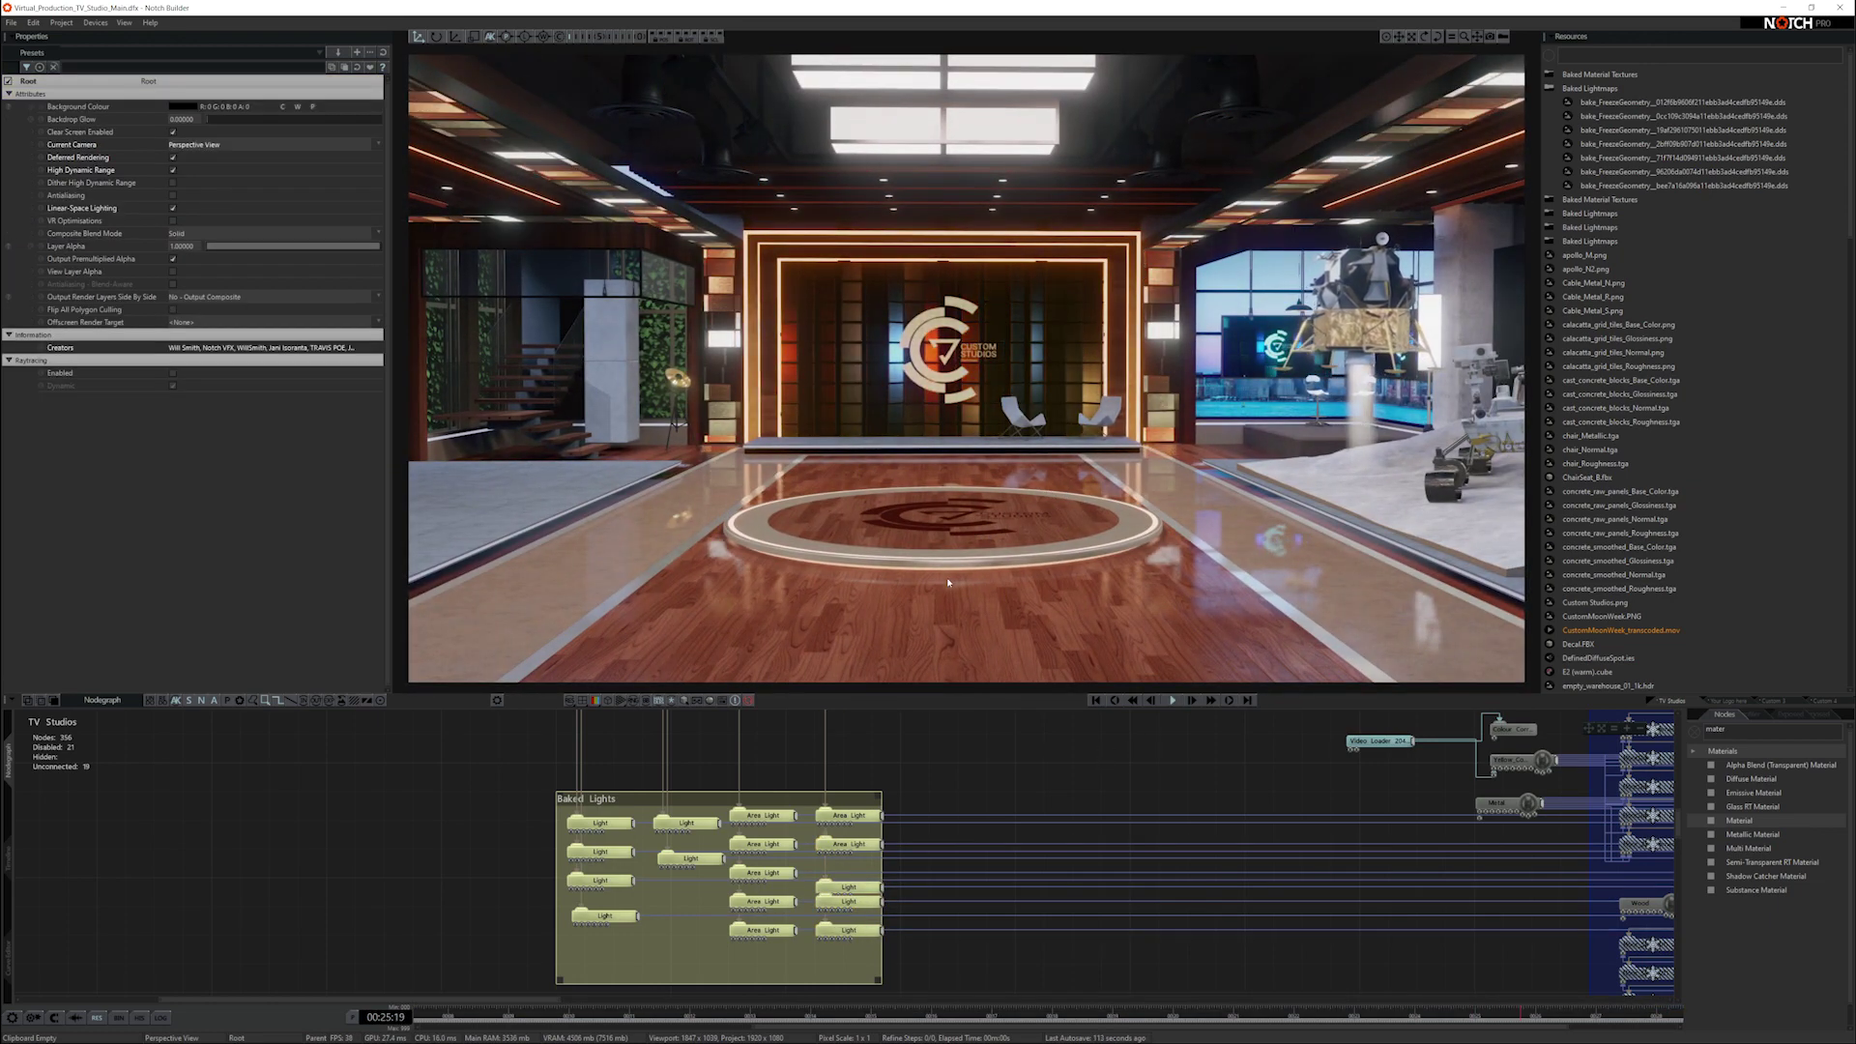
# Step: Examine the baked lighting across the central stage, the side logo wall and the ceiling
pyautogui.moveTo(947, 583); pyautogui.dragTo(1164, 549, button='middle')
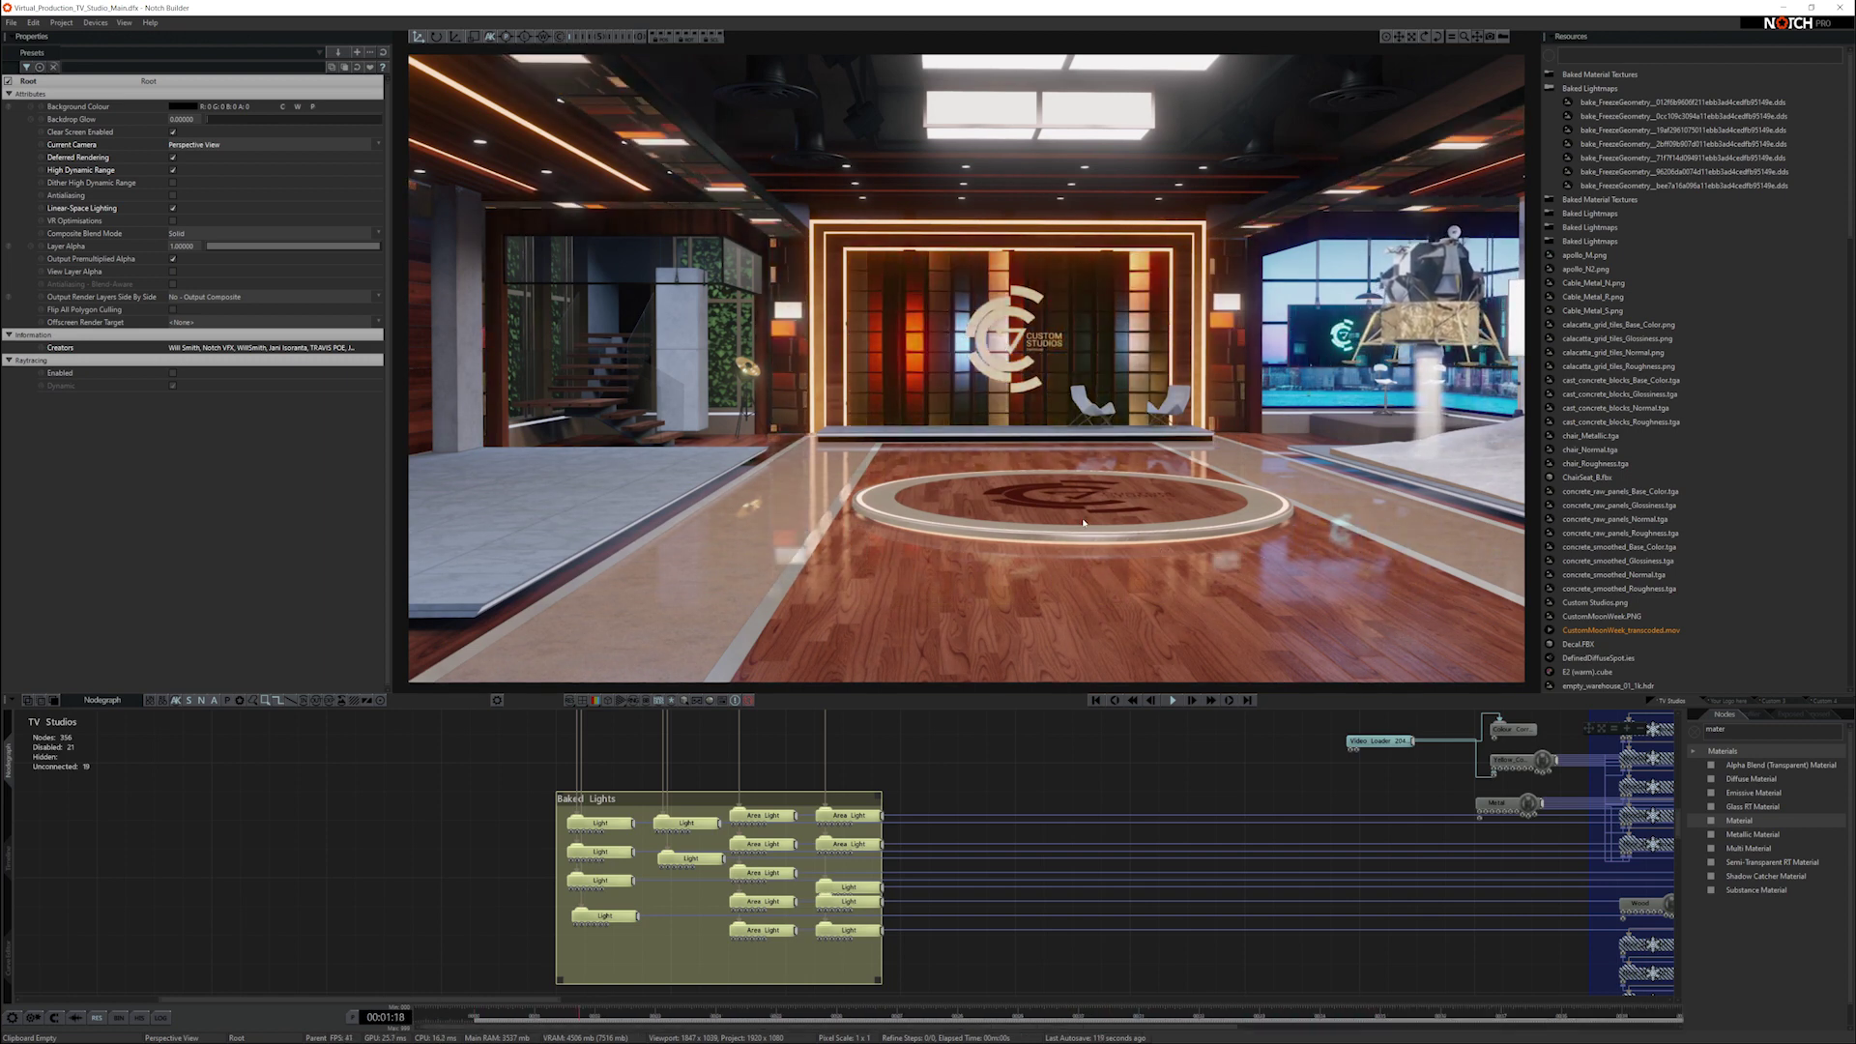
pyautogui.moveTo(1064, 478); pyautogui.dragTo(681, 240, button='right')
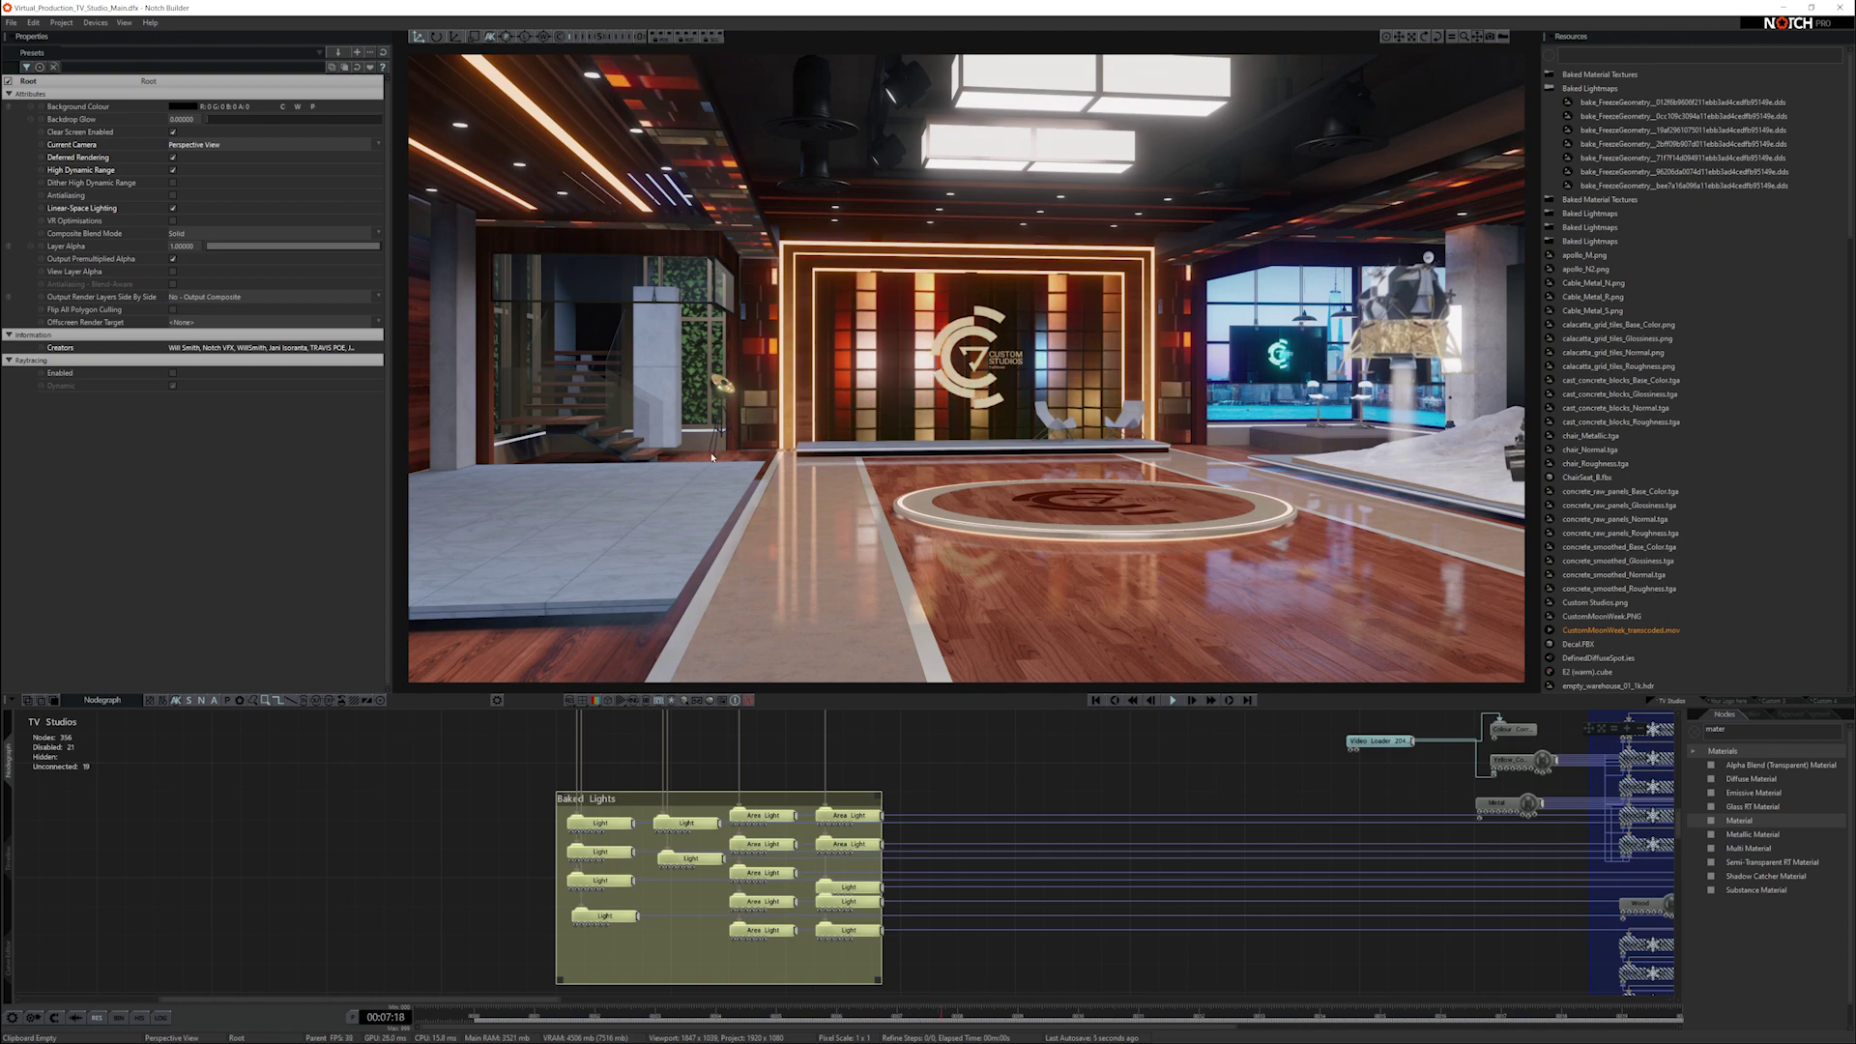
pyautogui.moveTo(851, 454); pyautogui.dragTo(594, 238, button='right')
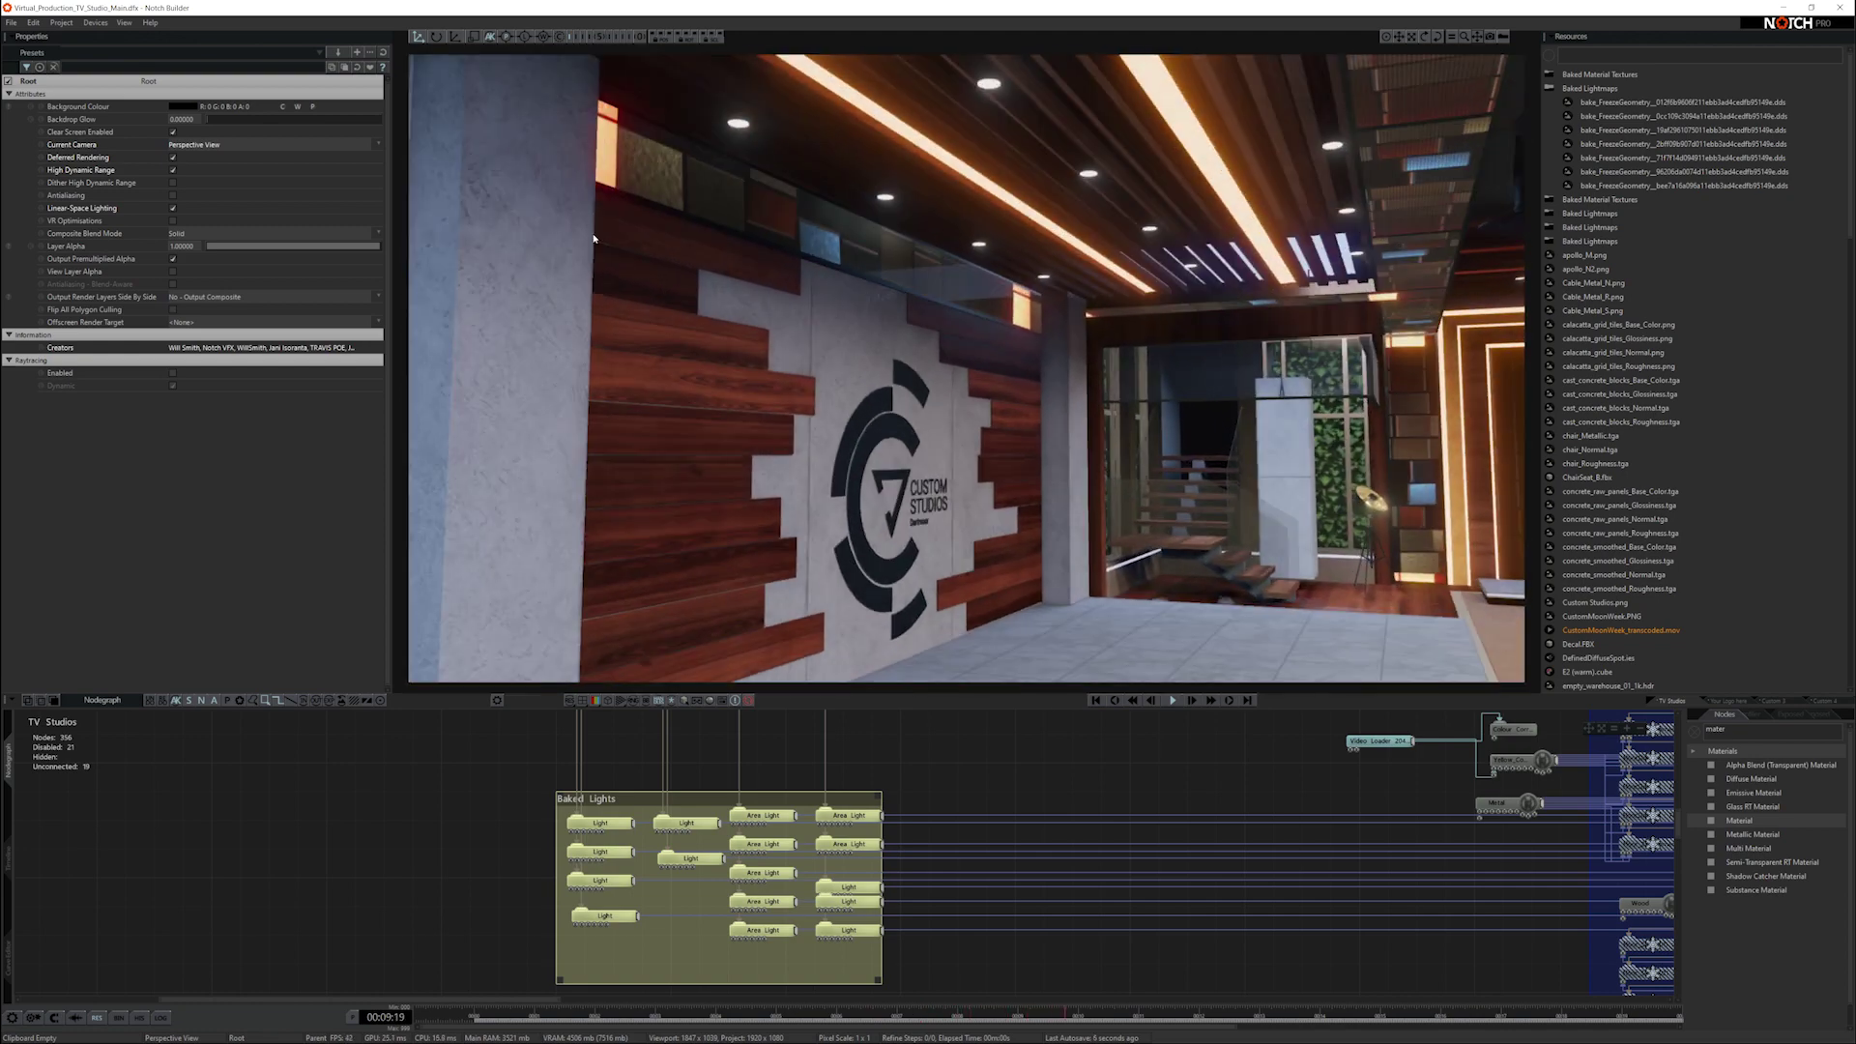
pyautogui.moveTo(876, 380); pyautogui.dragTo(1126, 416, button='right')
# Step: Review the floor's Bake Lighting To Object node and its place among the scene's node groups
pyautogui.moveTo(1483, 868); pyautogui.dragTo(976, 875, button='middle')
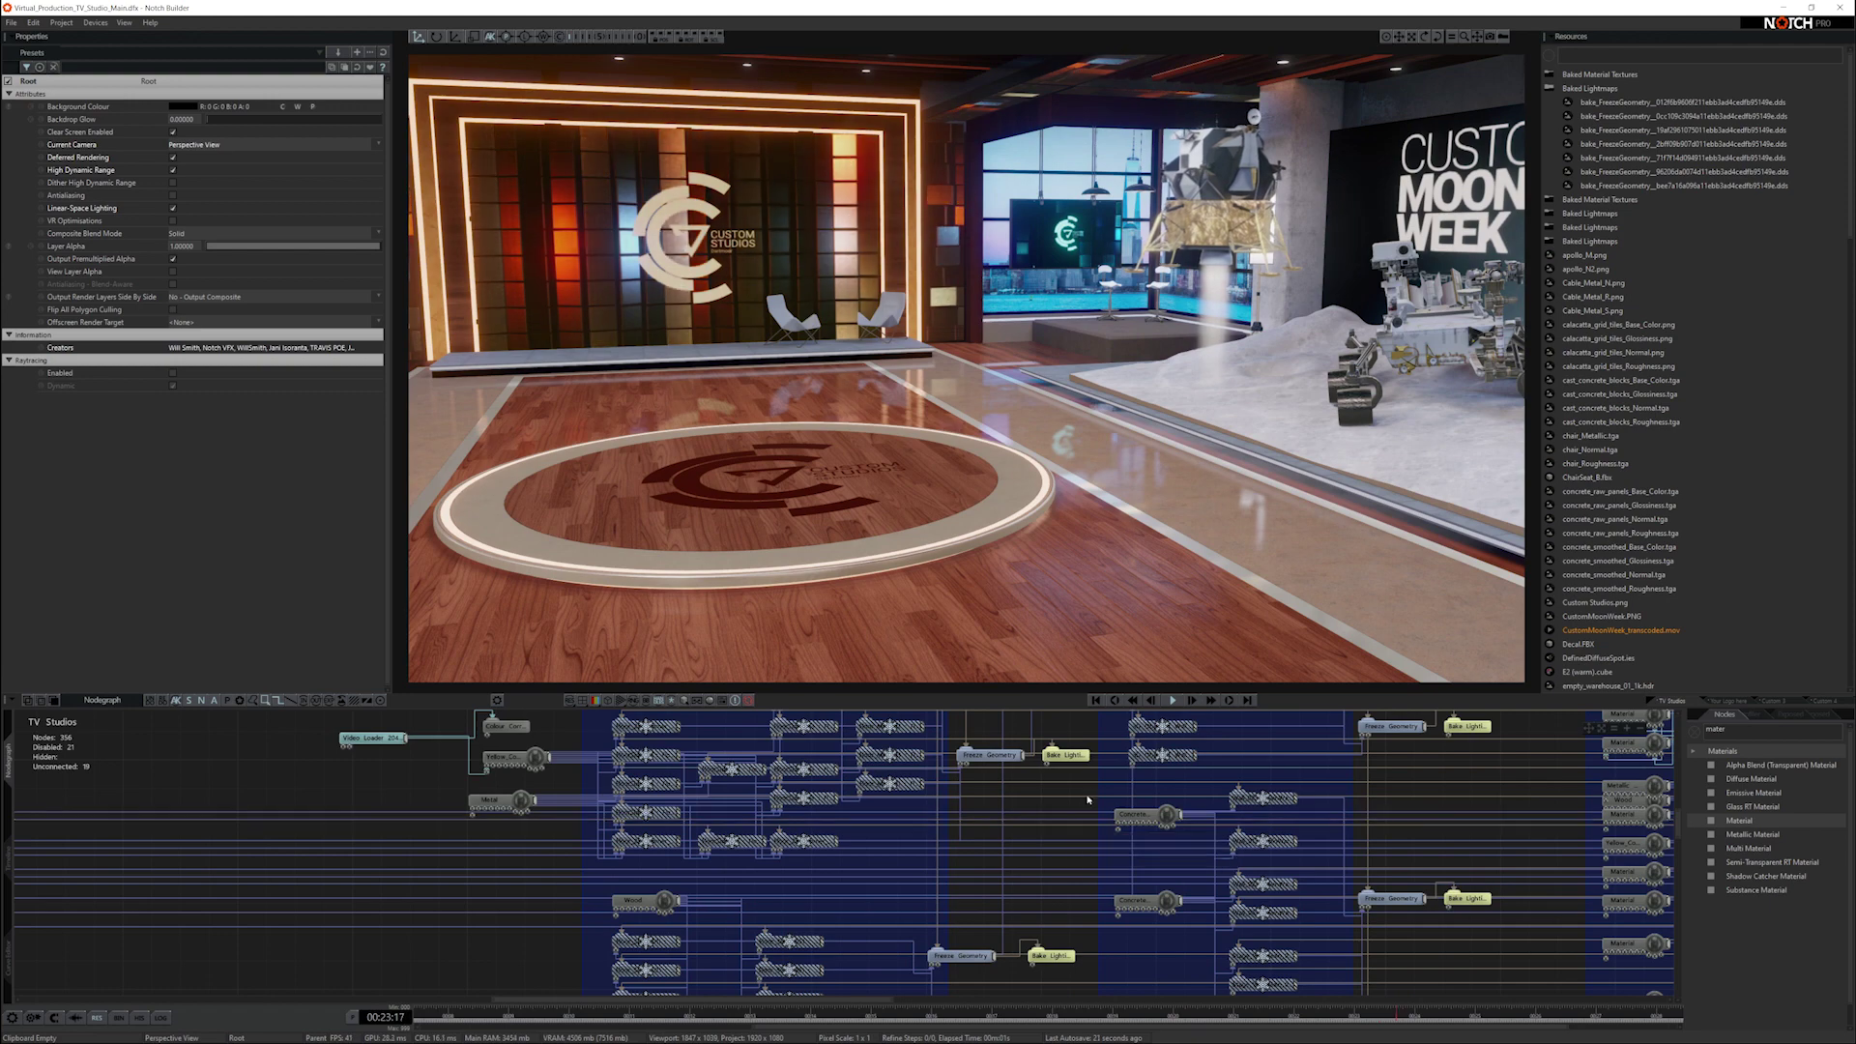
pyautogui.moveTo(1086, 787); pyautogui.dragTo(1041, 807, button='middle')
pyautogui.click(1032, 773)
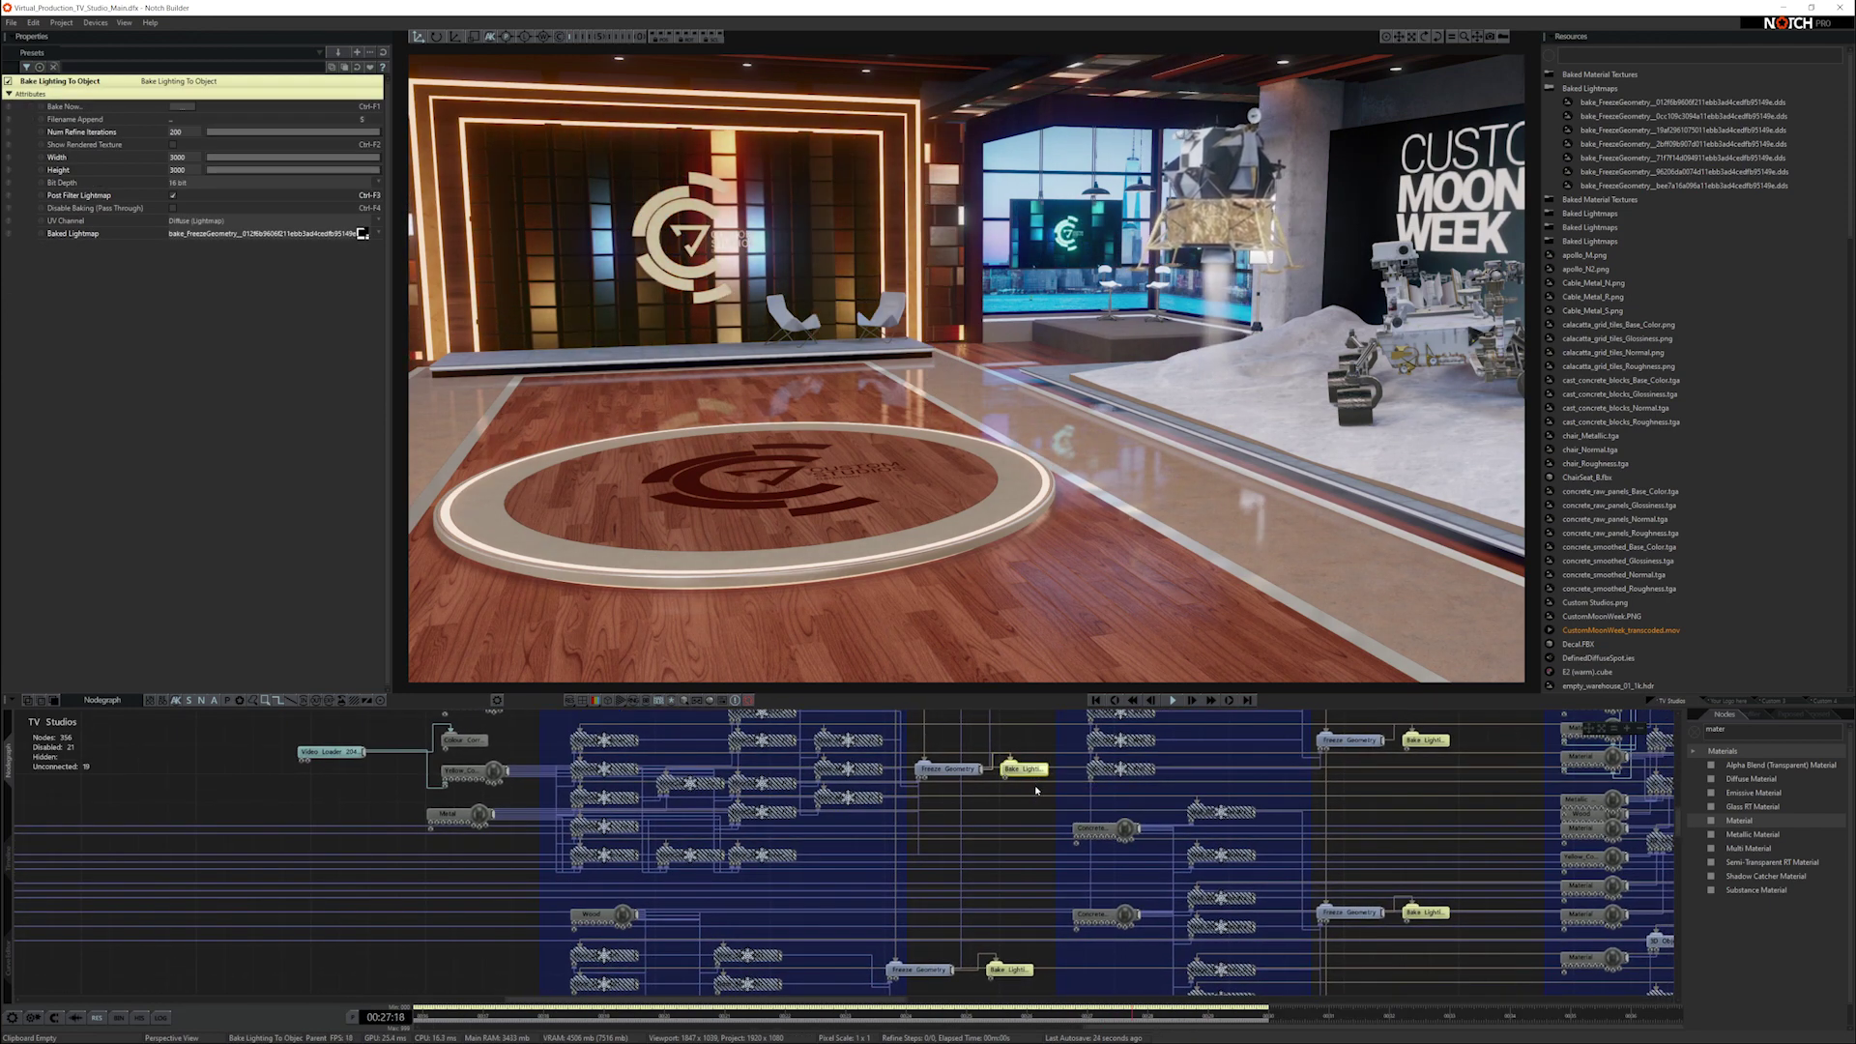
pyautogui.scroll(-5, 1095, 790)
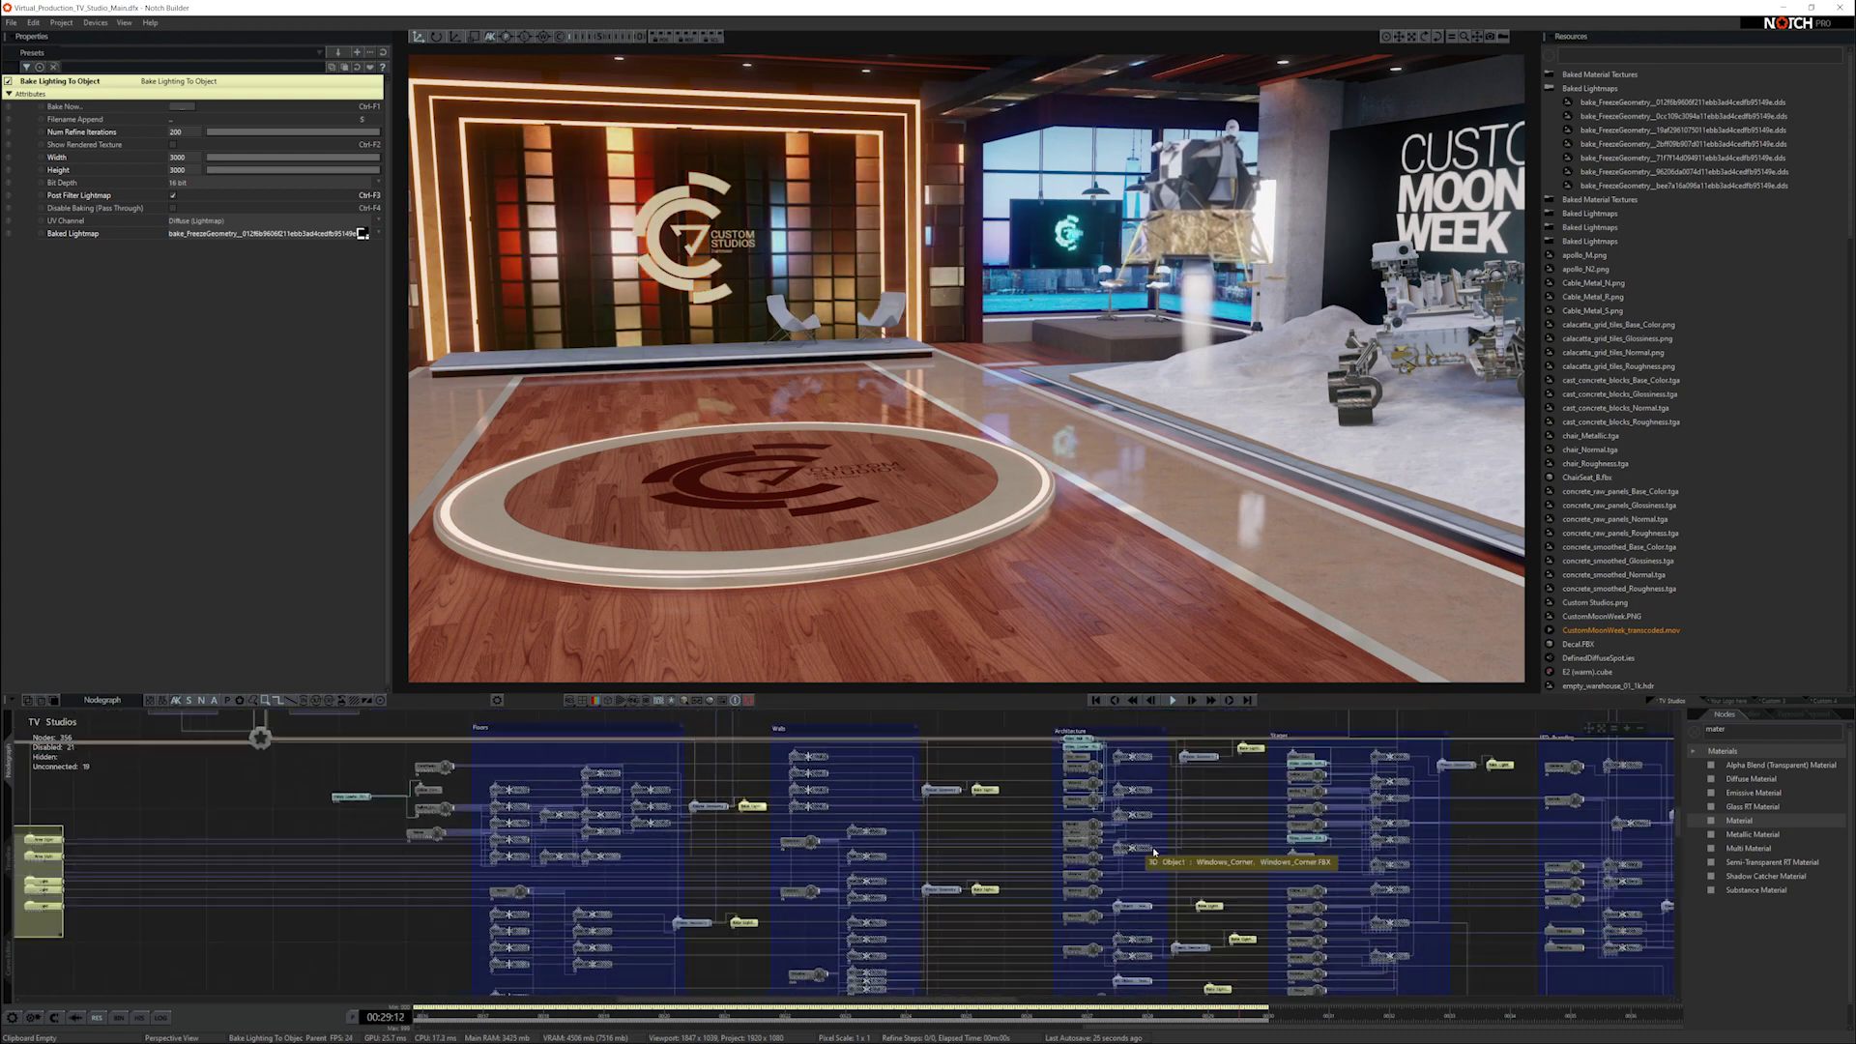